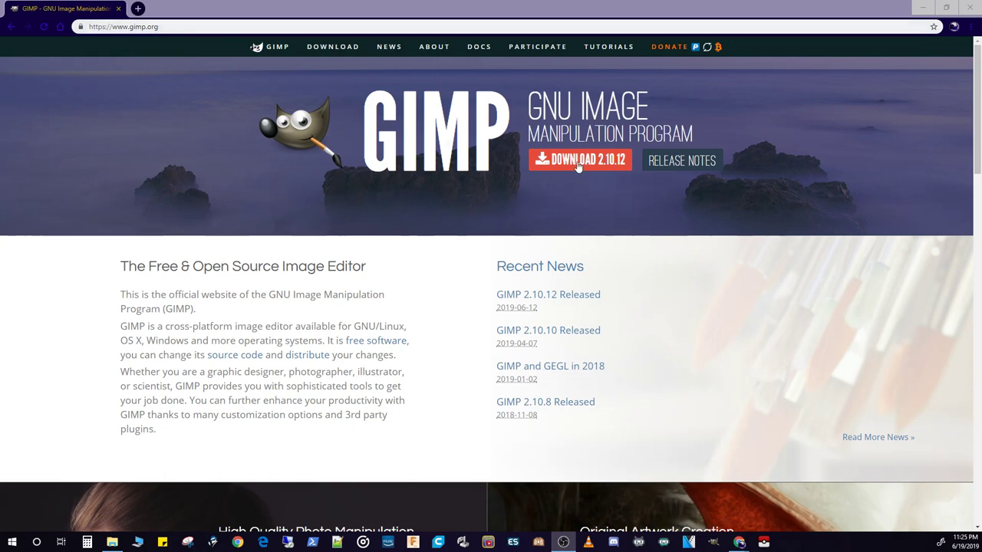
- Download the GIMP 2.10.12 Windows installer directly from gimp.org, then launch GIMP
click(579, 164)
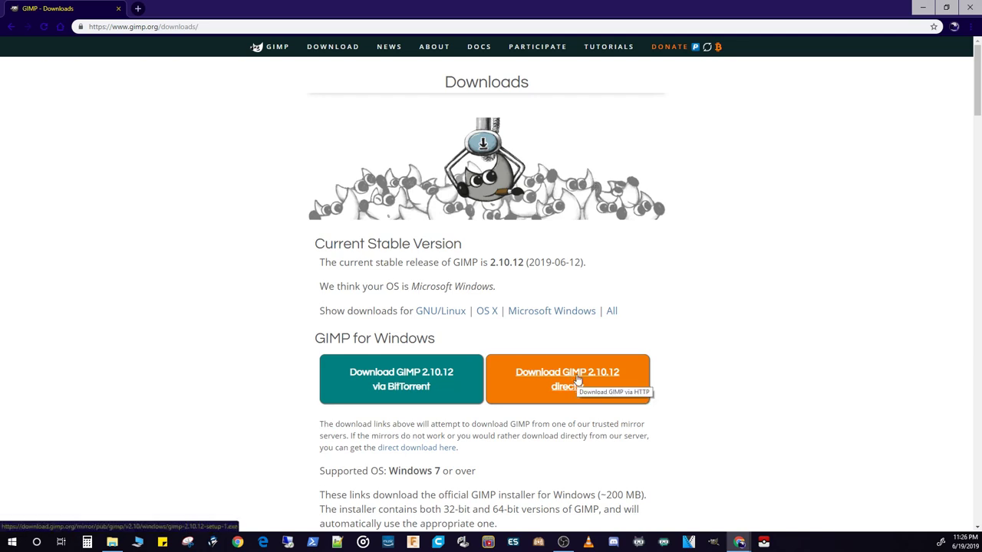
click(558, 377)
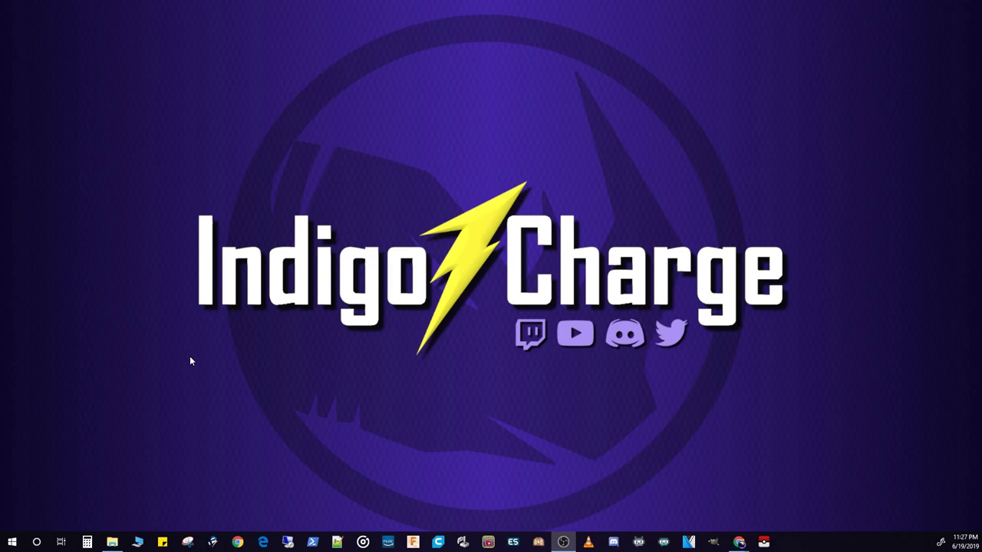
click(714, 544)
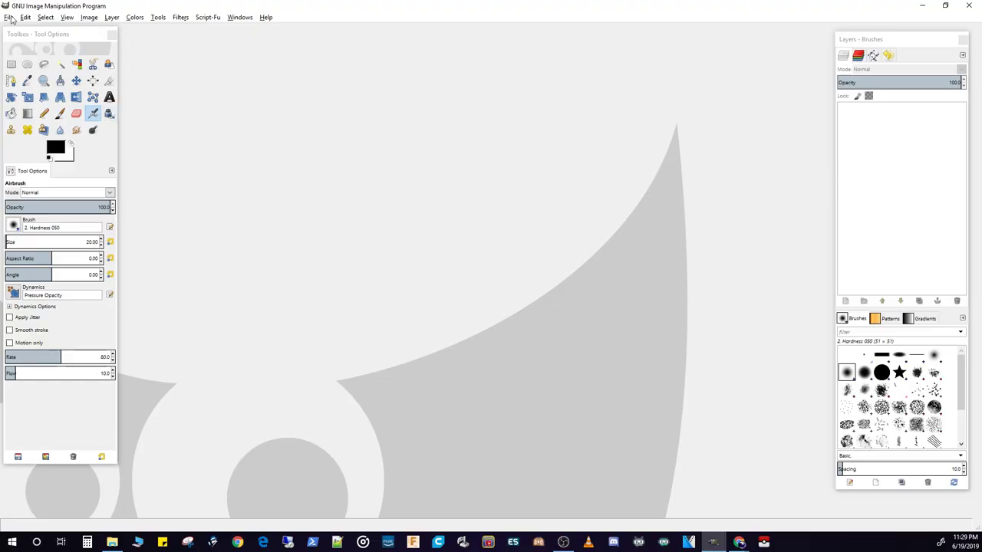
- Create a 3840x2160 image and add a transparent 3840x2160 layer named 'Layer' above the Background
click(9, 17)
click(31, 27)
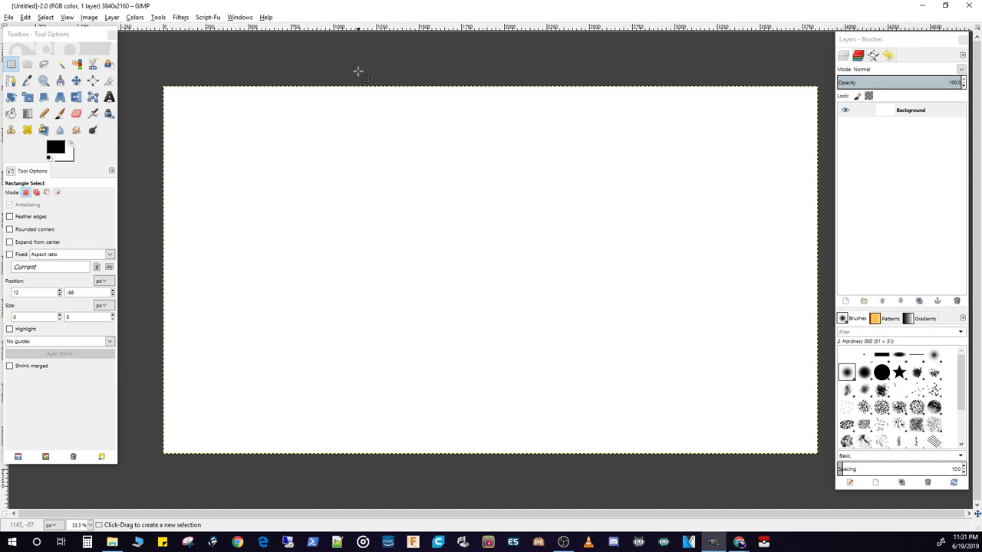
click(111, 17)
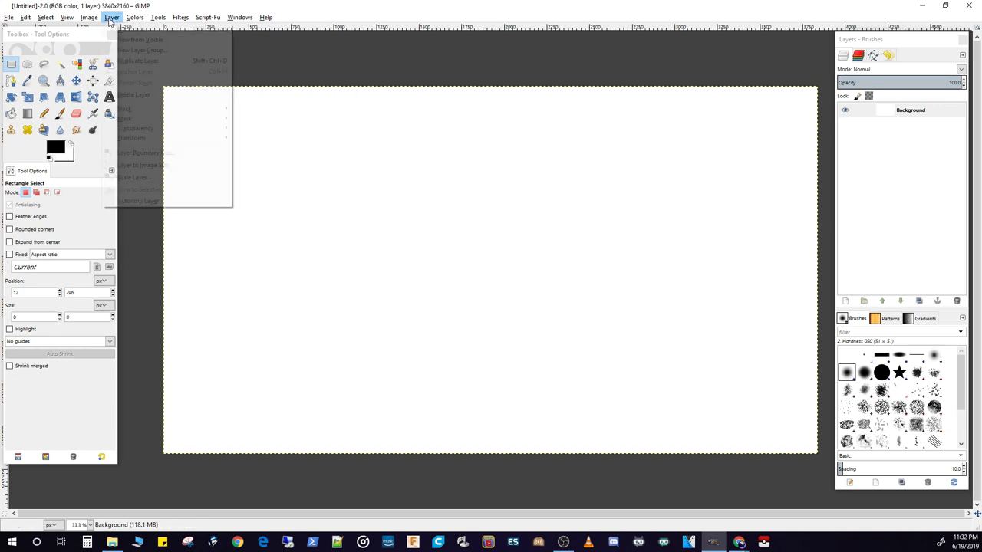
click(123, 30)
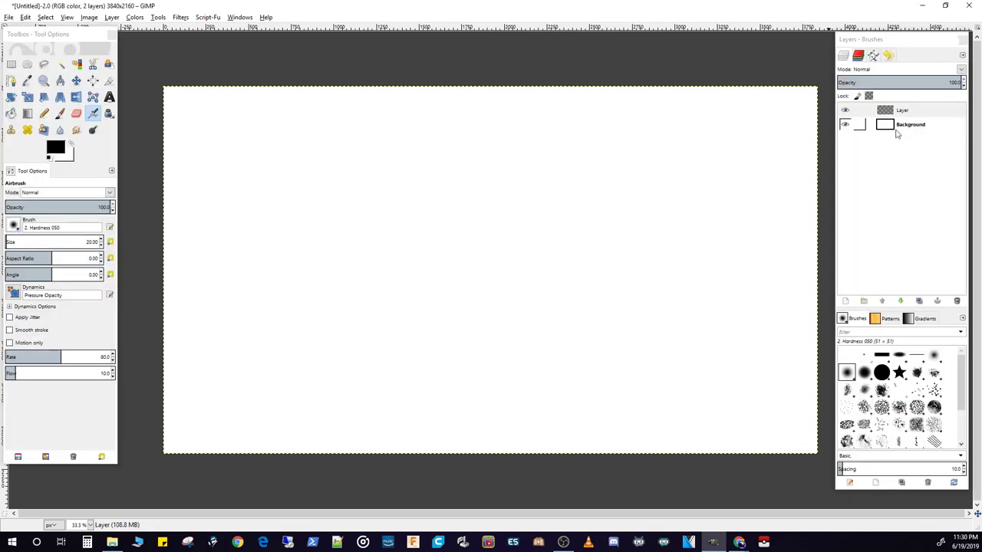
- Delete the white Background layer, leaving only the transparent 'Layer'
right_click(899, 127)
click(835, 211)
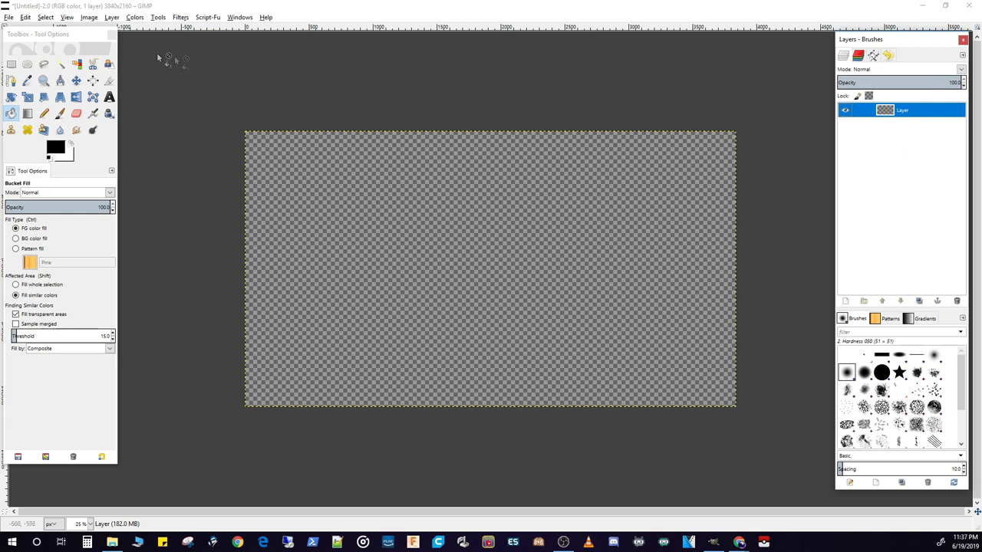
- Add a 1920x1080 layer, 'Layer #1', and bucket-fill it solid black
click(112, 18)
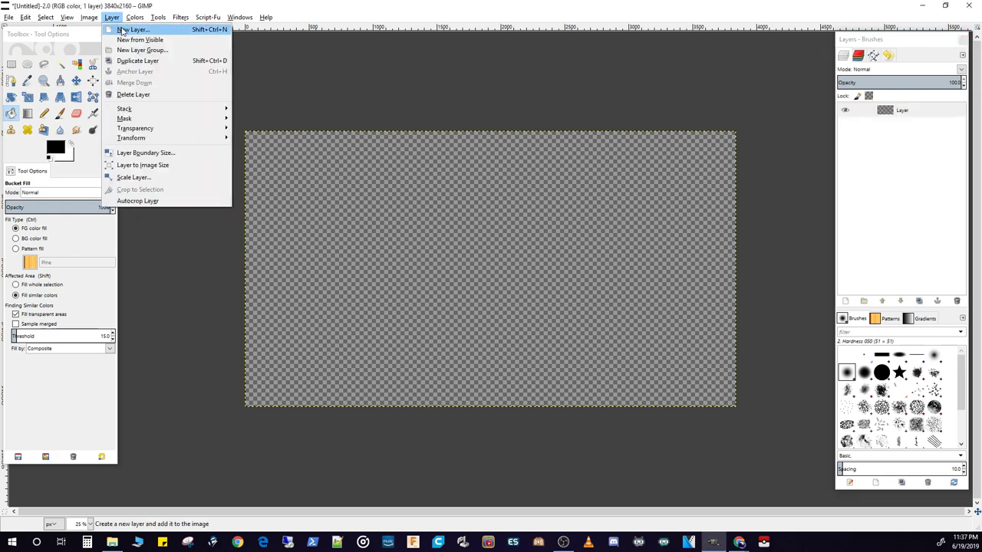
click(129, 29)
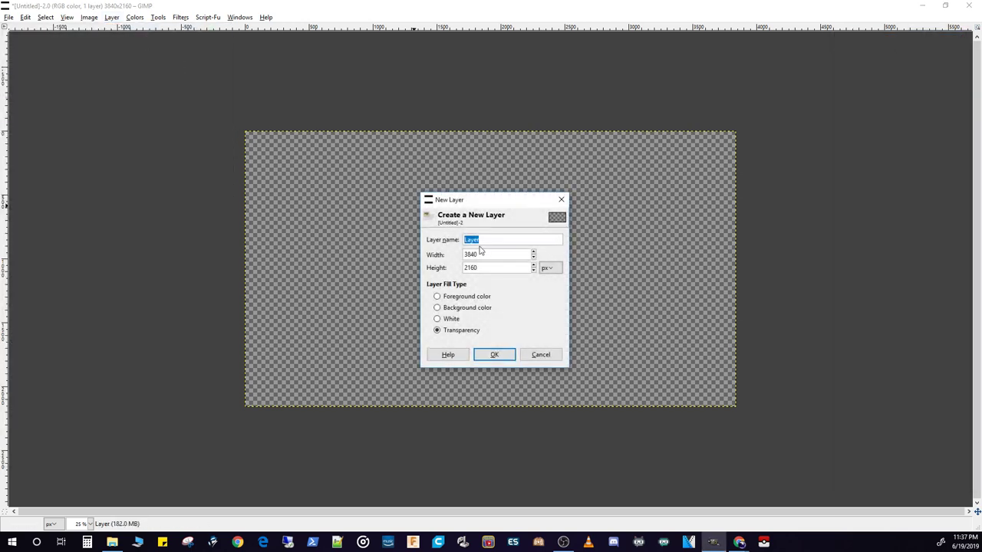
drag(479, 256, 464, 256)
text(1920)
key(Tab)
text(1080)
click(495, 353)
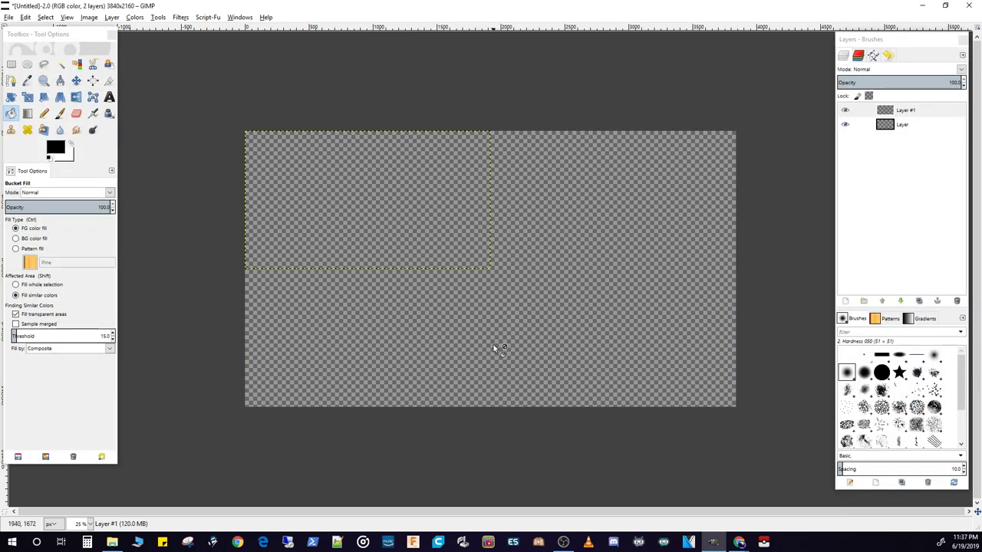
click(303, 188)
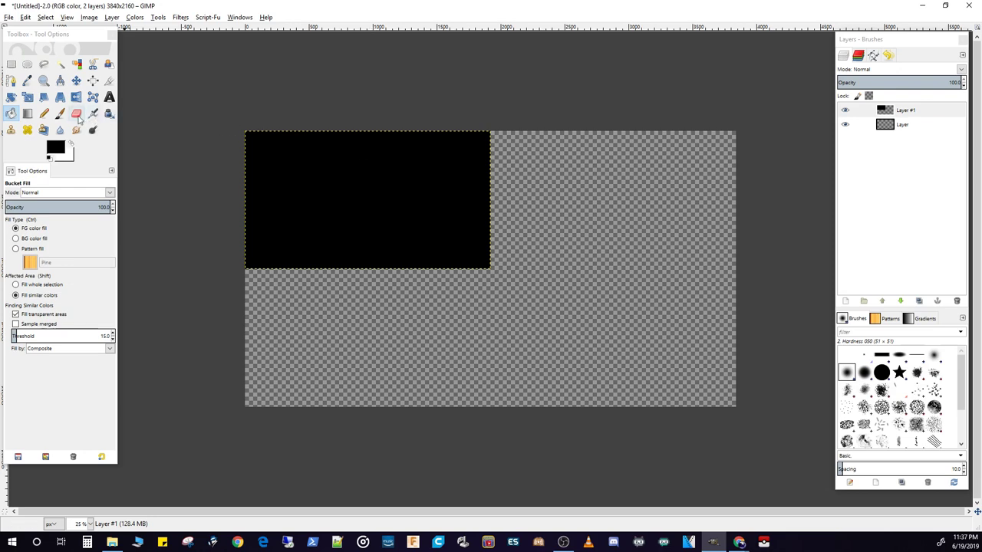
click(76, 79)
- Shift the black rectangle toward the centre and make a first corner-drag resize with the Scale tool
drag(370, 204, 426, 239)
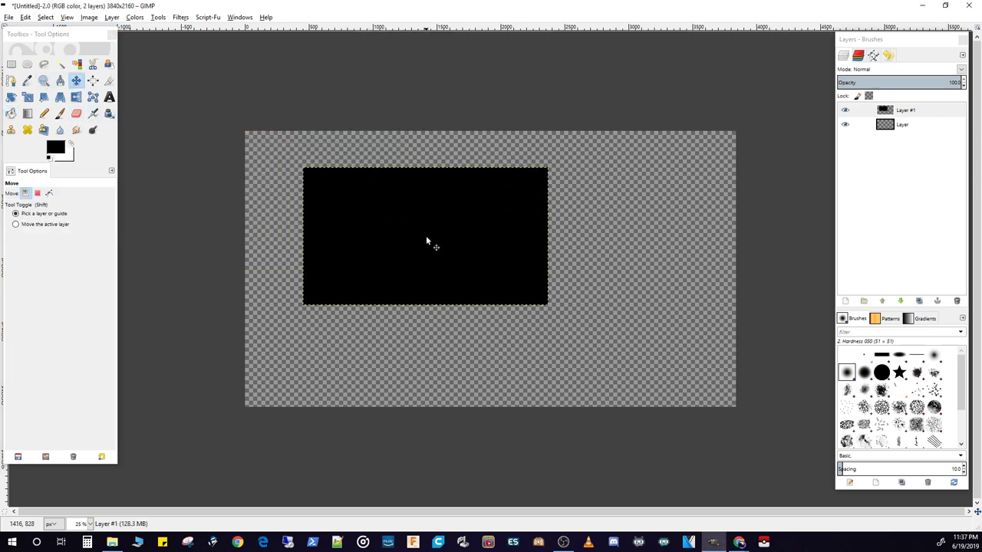
key(shift+s)
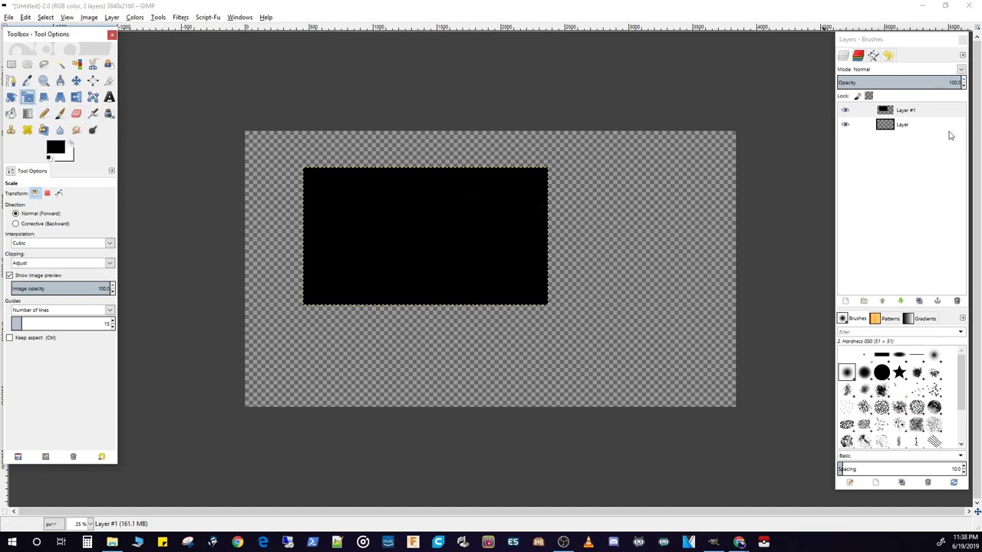
key(Tab)
click(364, 209)
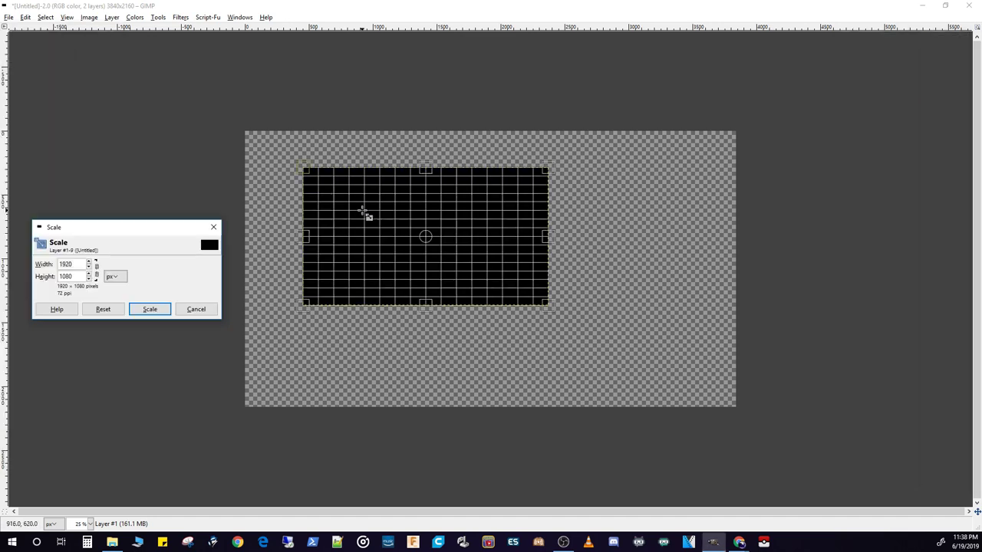
key(Tab)
drag(560, 316, 591, 311)
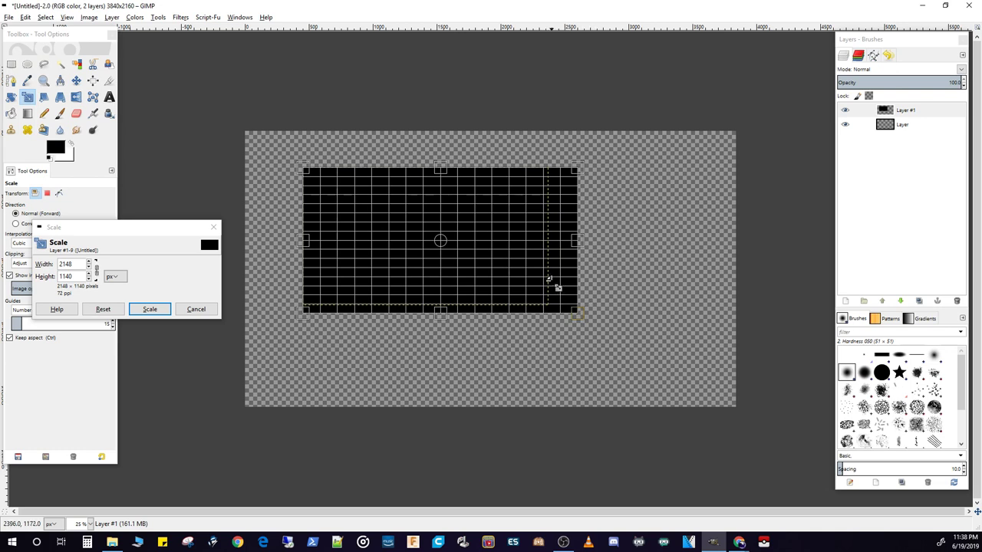
key(Return)
- Link width and height, then drag-scale the black layer toward full canvas size
click(325, 208)
key(Tab)
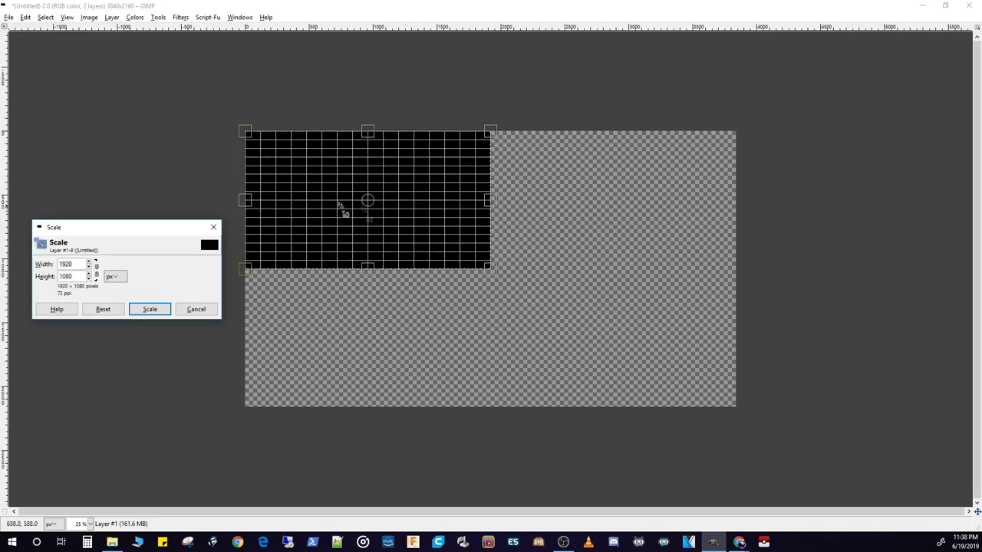
click(97, 276)
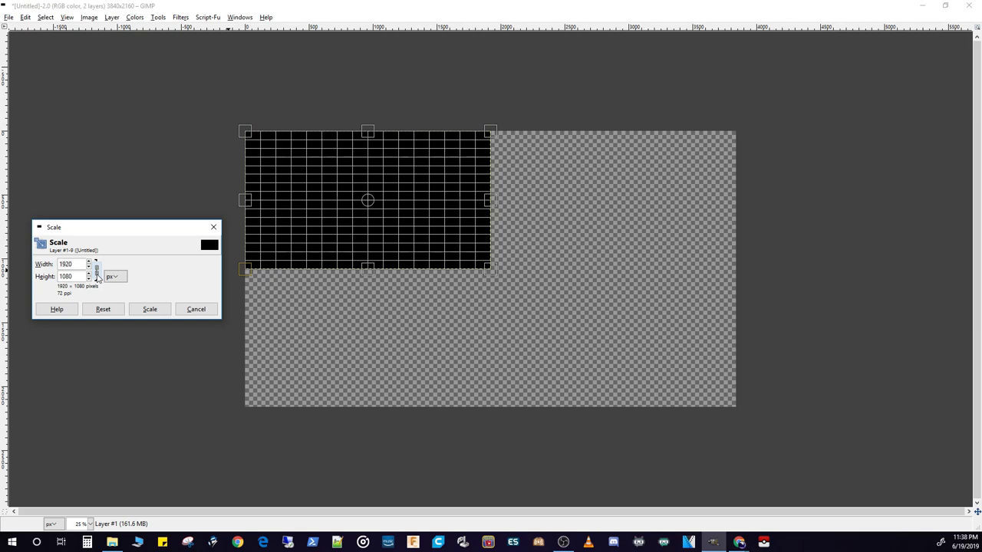
drag(471, 268, 706, 415)
key(Tab)
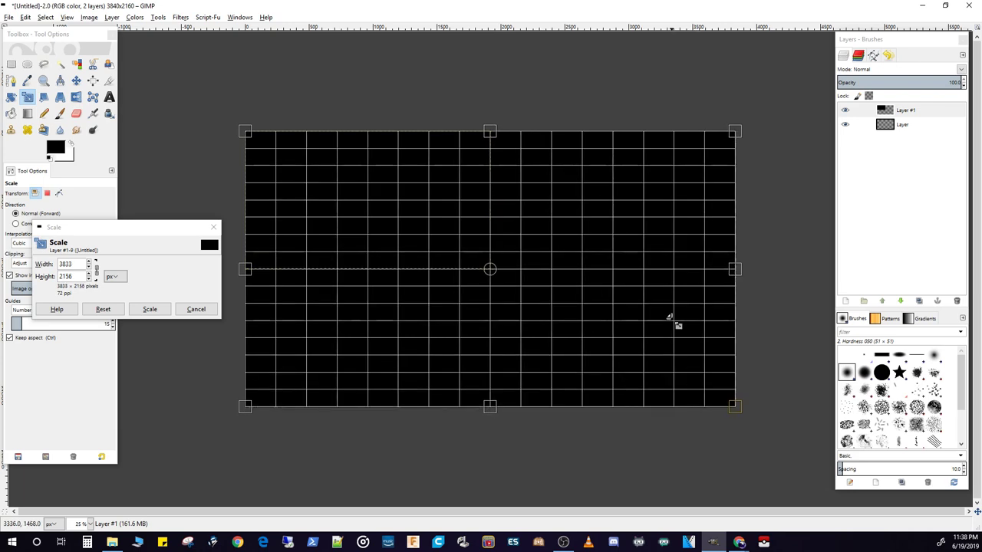
drag(740, 414, 560, 312)
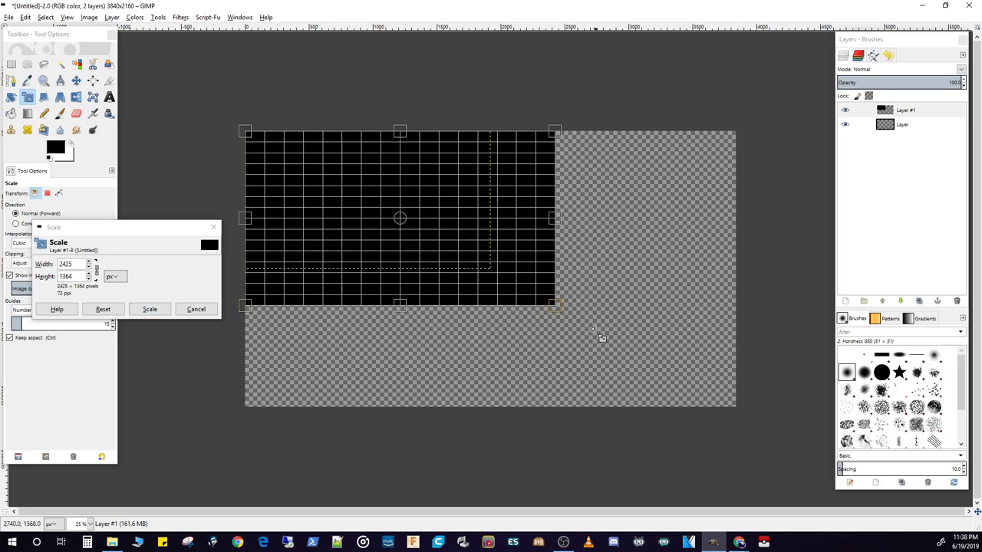
drag(563, 314, 782, 415)
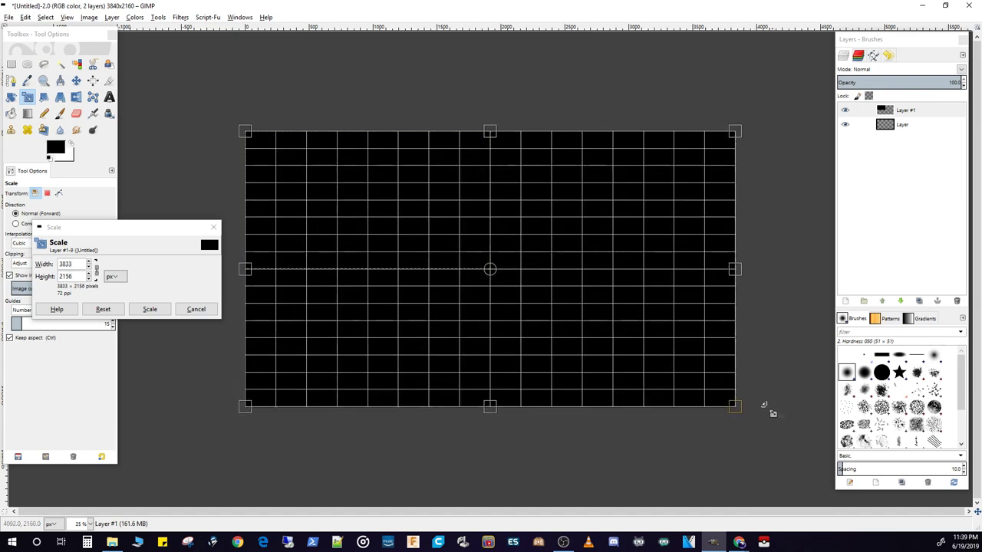
- Set the black layer's width to 3840 so the linked height becomes 2160
click(85, 263)
key(BackSpace)
key(BackSpace)
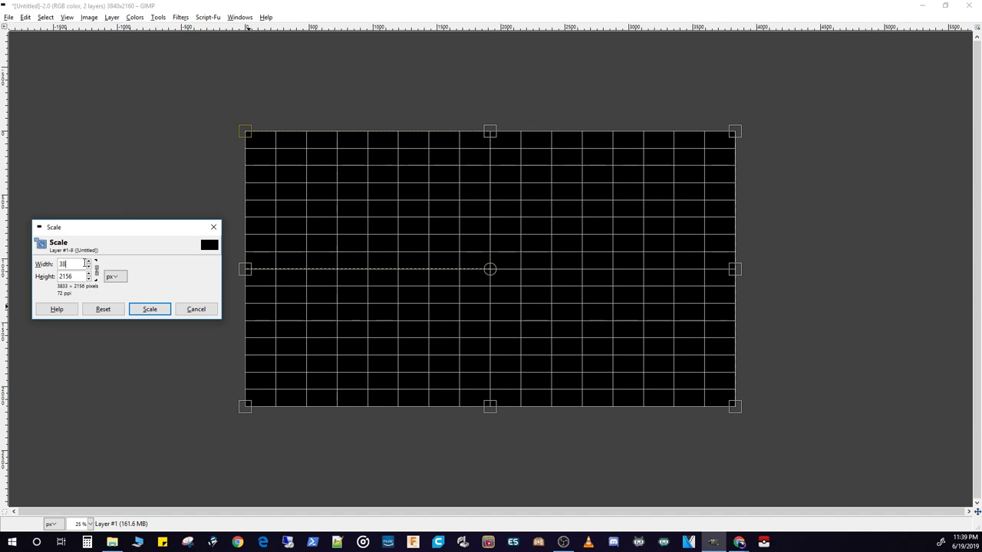
text(40)
double_click(76, 278)
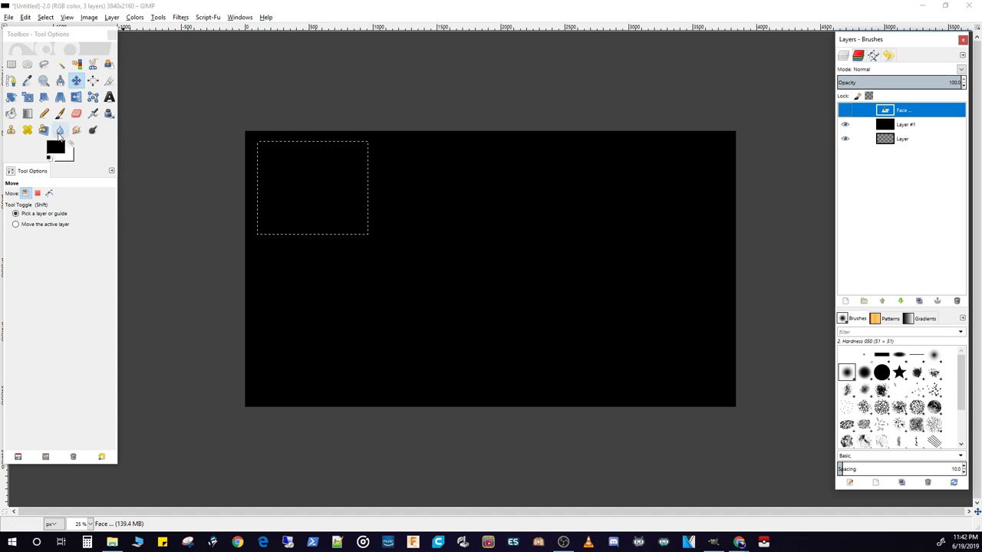
click(112, 17)
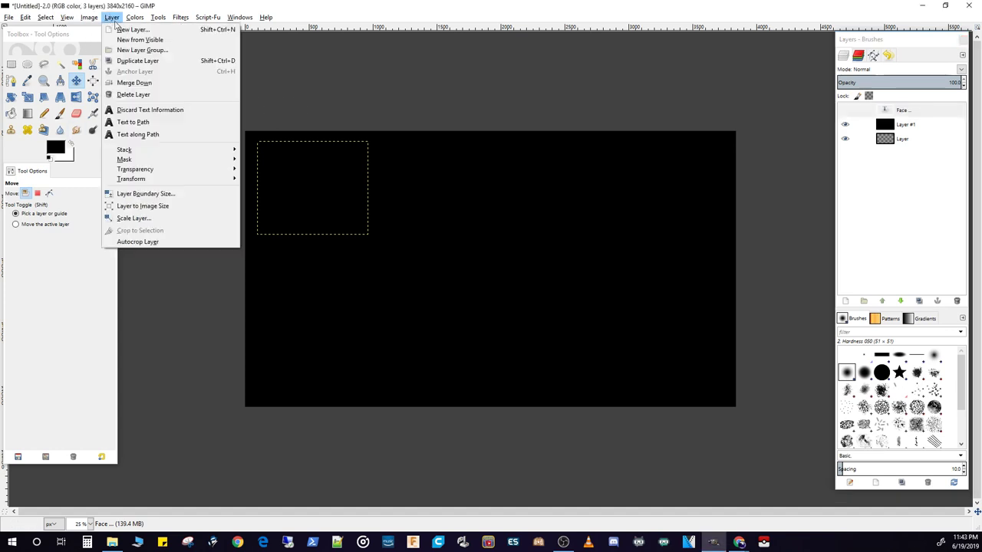
- Add a new transparent layer, 'Layer #2', and set the foreground colour to dark green 125012
click(127, 34)
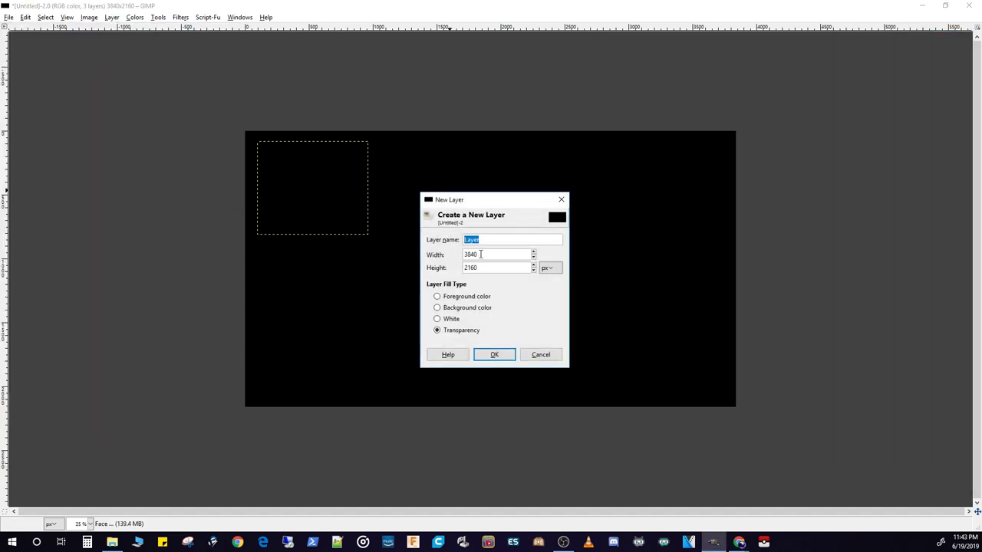
click(508, 355)
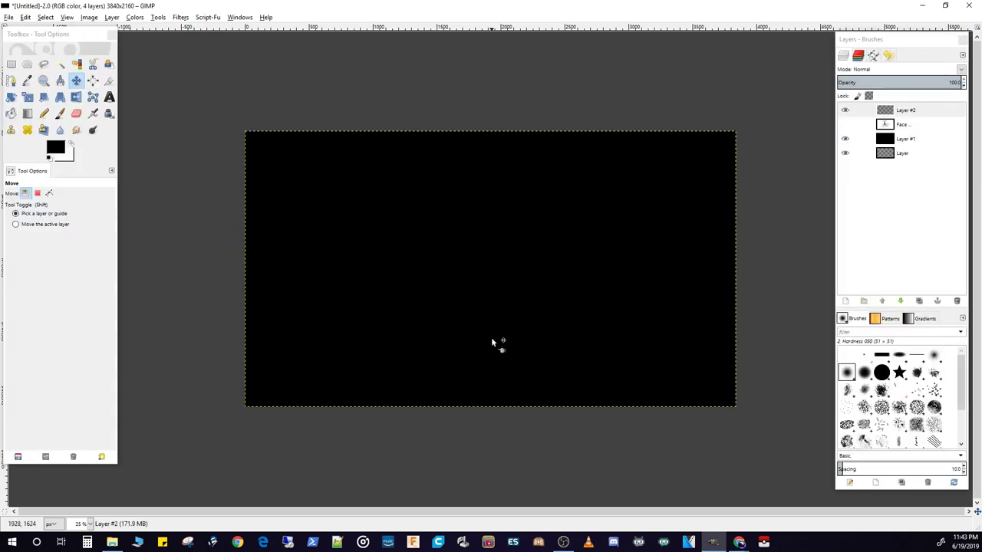
click(56, 148)
click(158, 95)
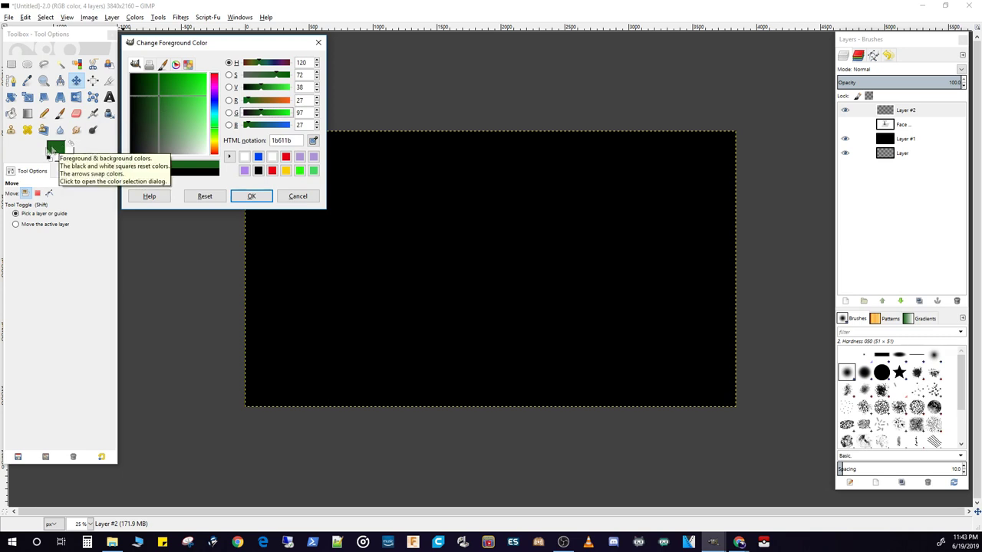
drag(158, 98, 153, 90)
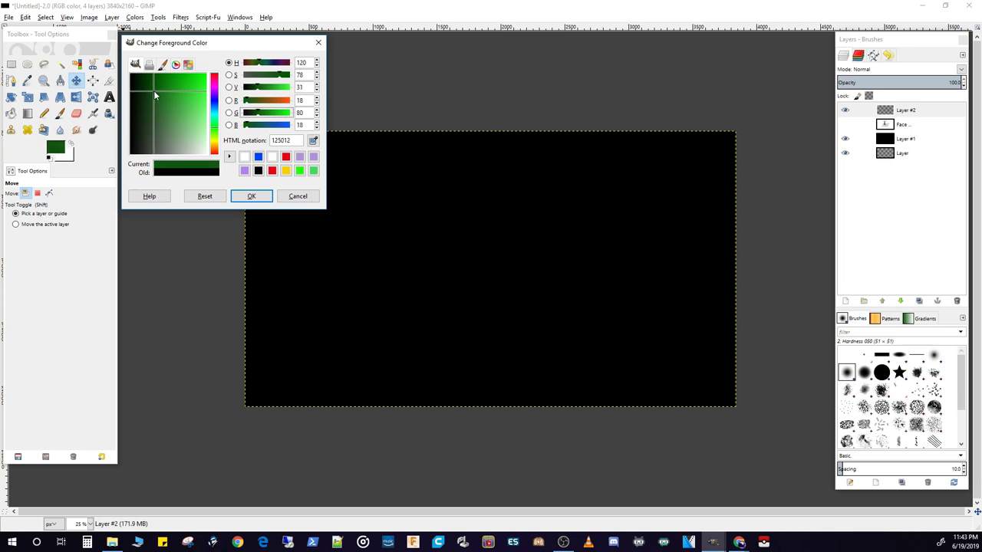
click(249, 195)
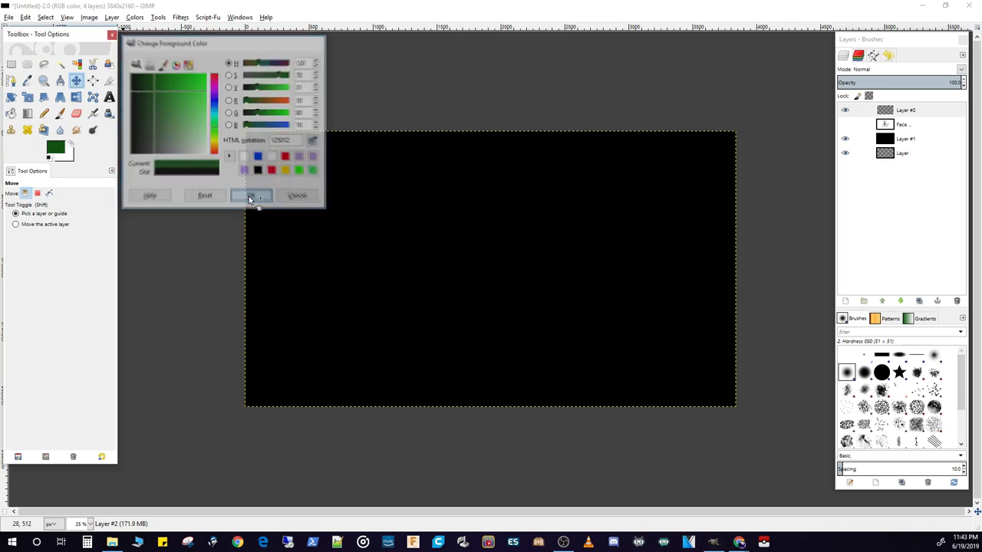
- Bucket-fill Layer #2 with the dark green across the whole canvas
click(12, 113)
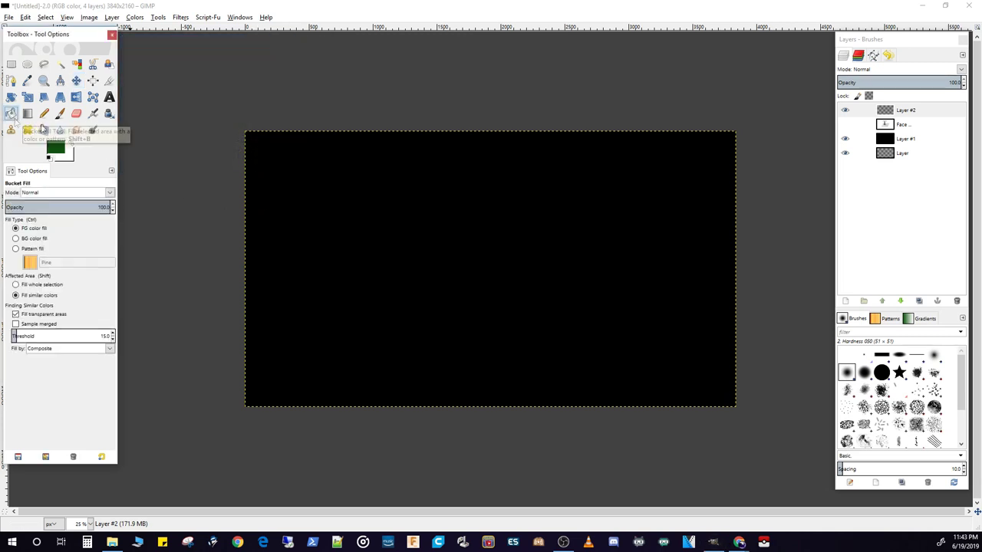
click(281, 177)
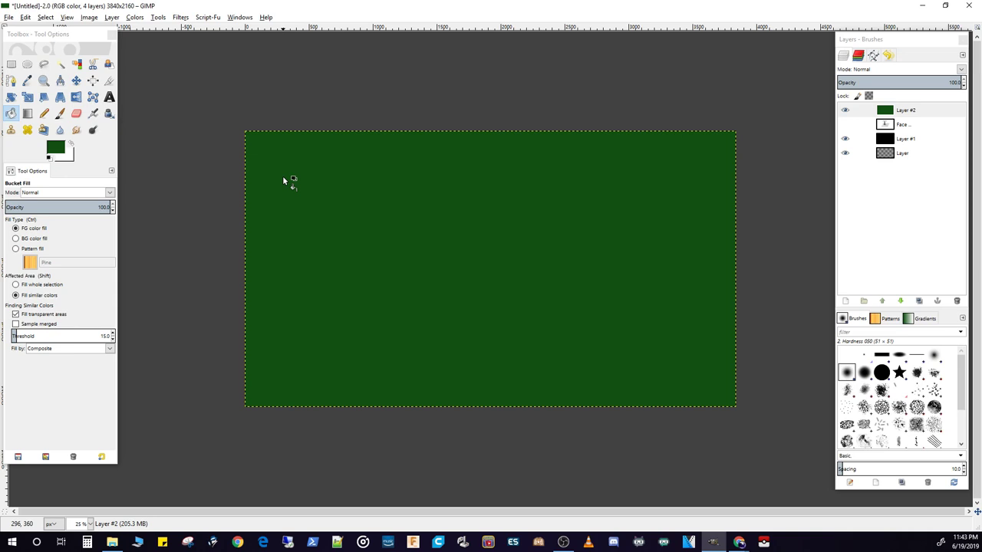
click(28, 114)
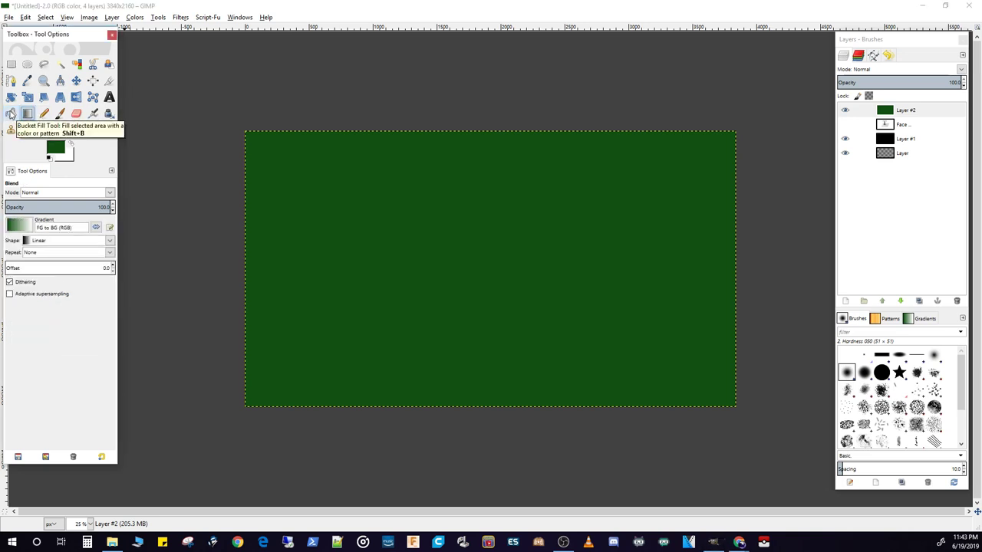
- Set the background colour to dark green 142f14 and draw a gradient across the canvas
click(18, 225)
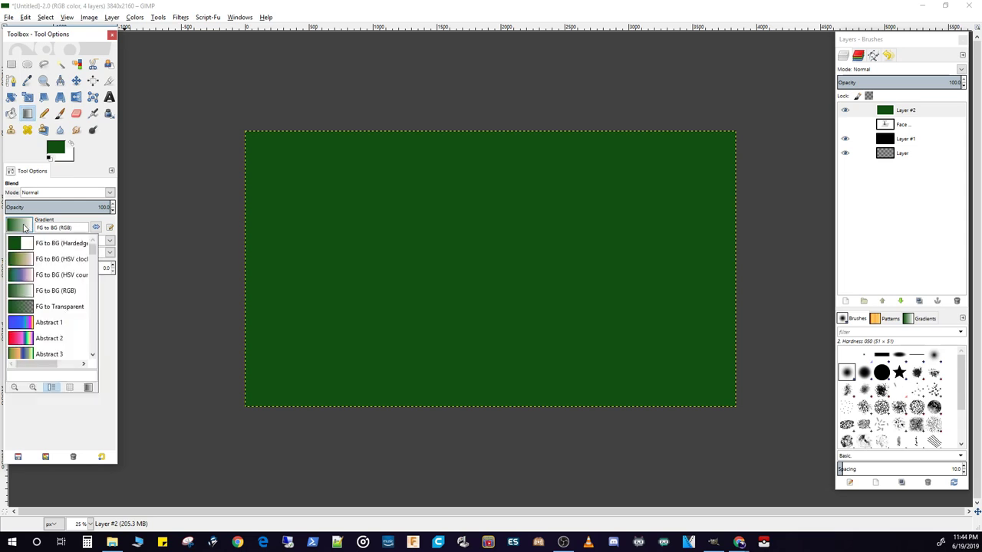
click(69, 160)
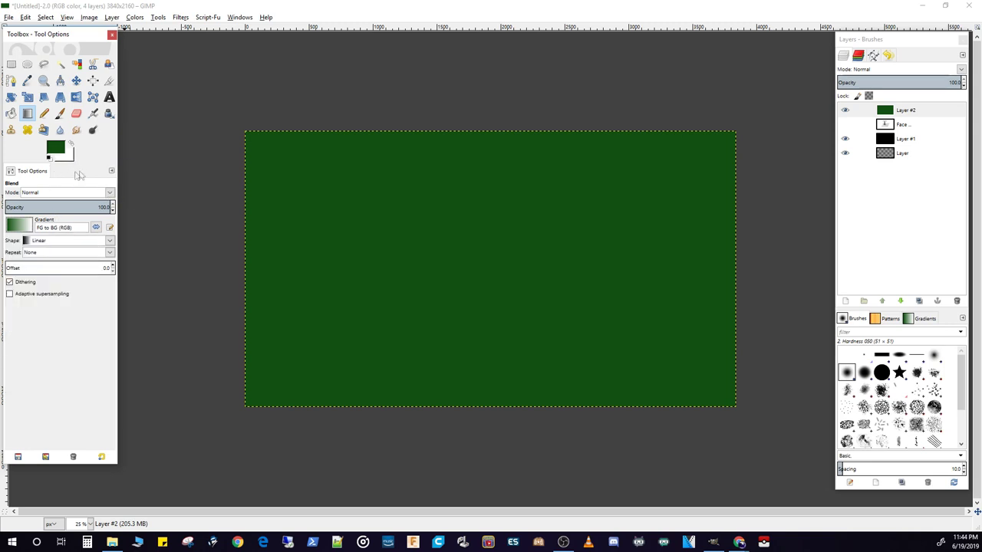
click(64, 155)
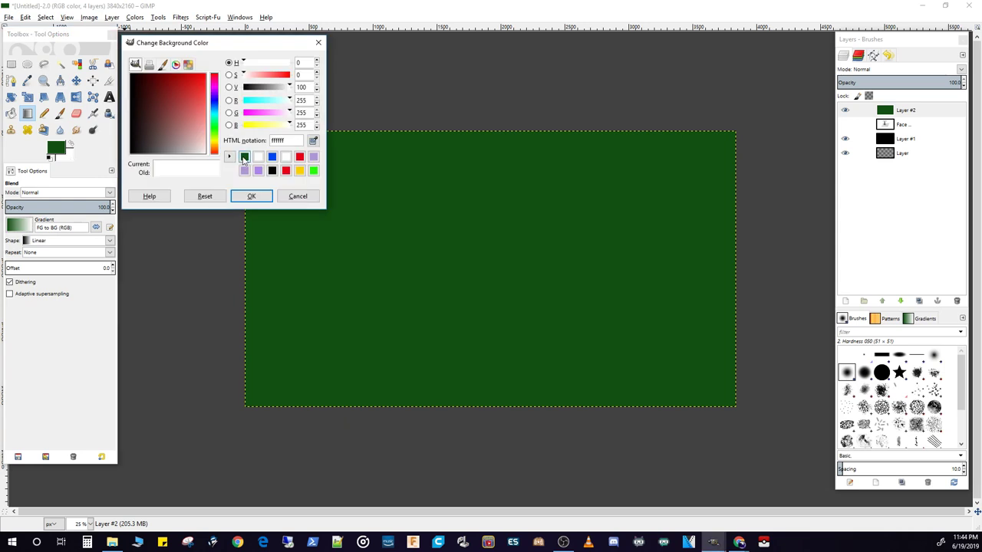
click(244, 158)
drag(154, 90, 144, 109)
click(253, 197)
drag(271, 125, 647, 412)
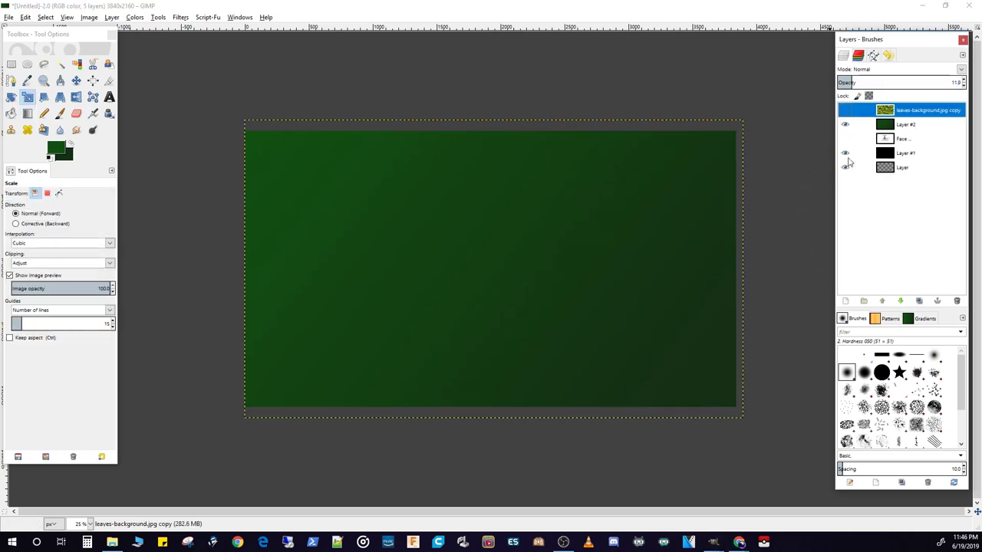
- Reorder the layers so Layer #1 sits directly beneath Layer #2
click(909, 128)
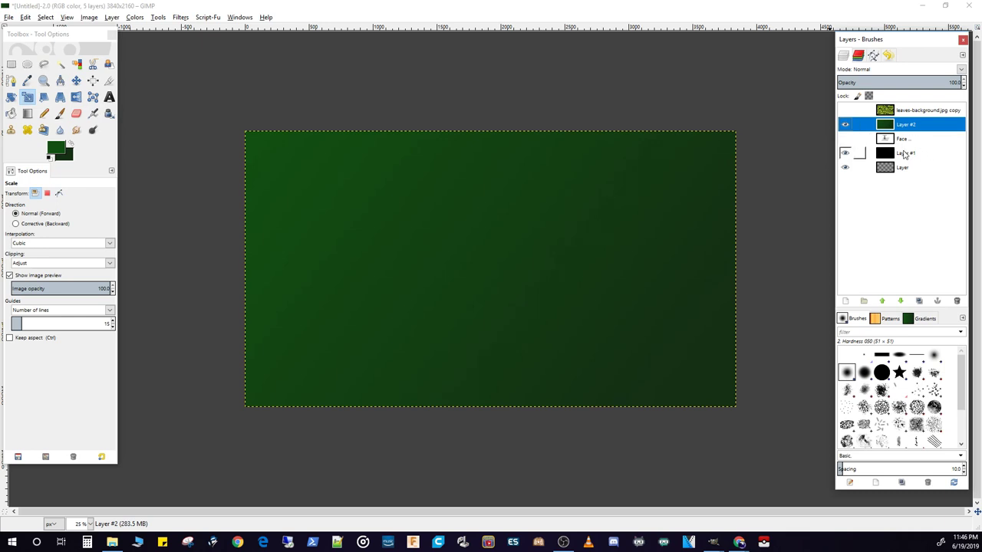
drag(907, 154, 910, 125)
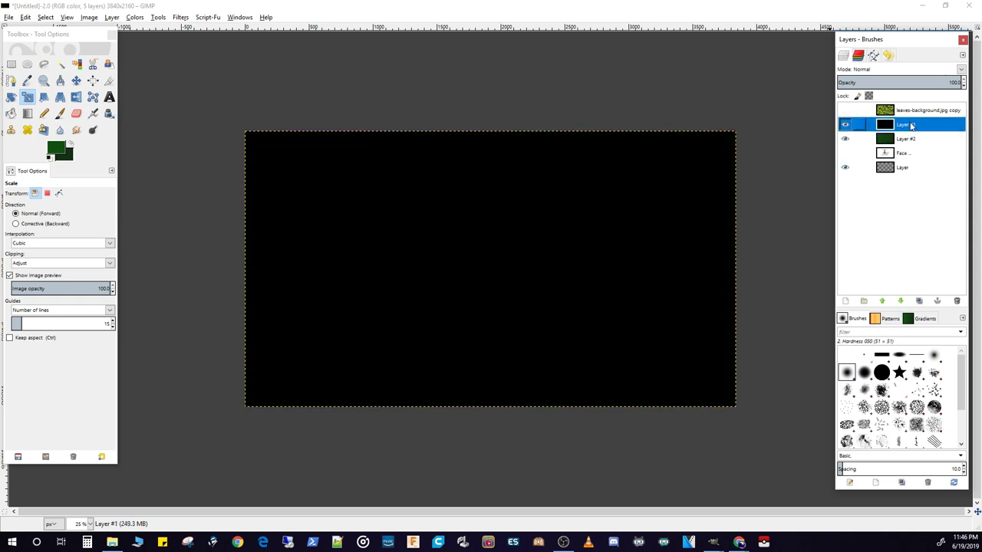
drag(912, 125, 913, 152)
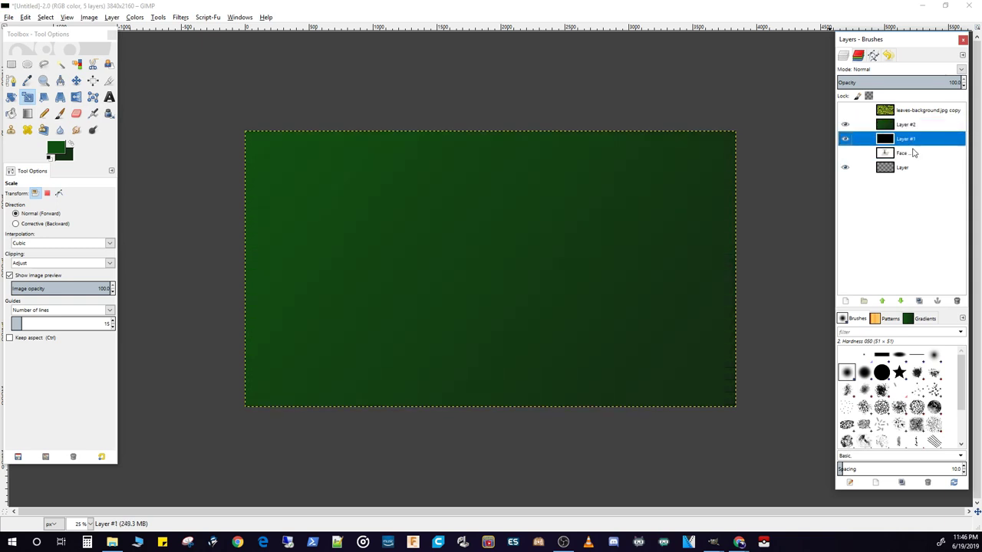
click(11, 63)
- Duplicate Layer #2 as Layer #3, then hide Layer #2 and move it below the Face layer
drag(228, 119, 499, 226)
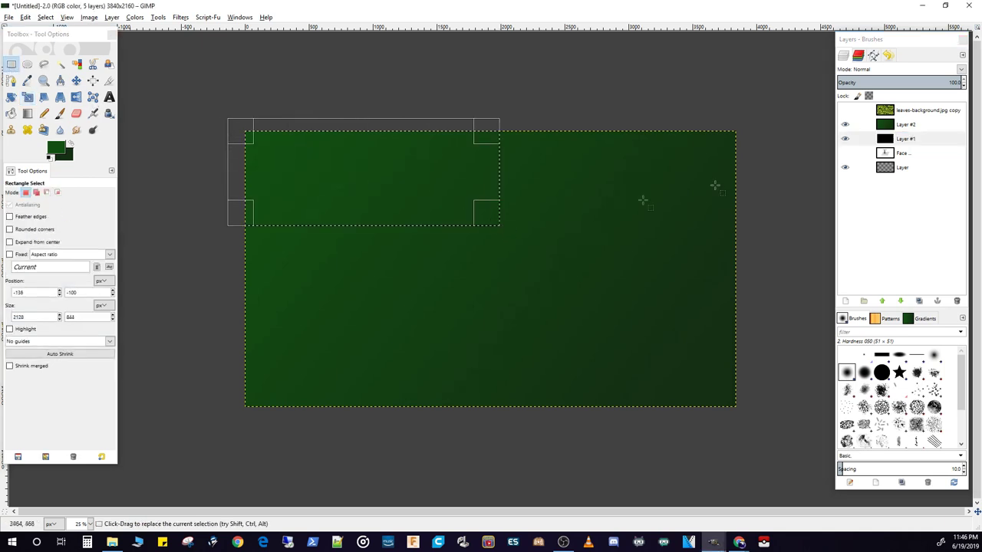
click(905, 125)
right_click(904, 125)
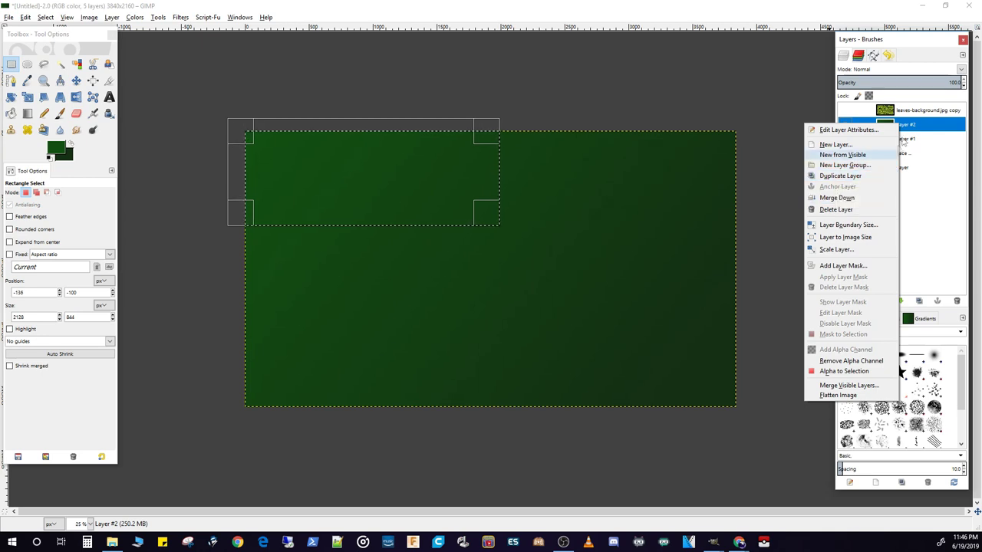
click(840, 176)
click(844, 141)
drag(906, 144, 906, 178)
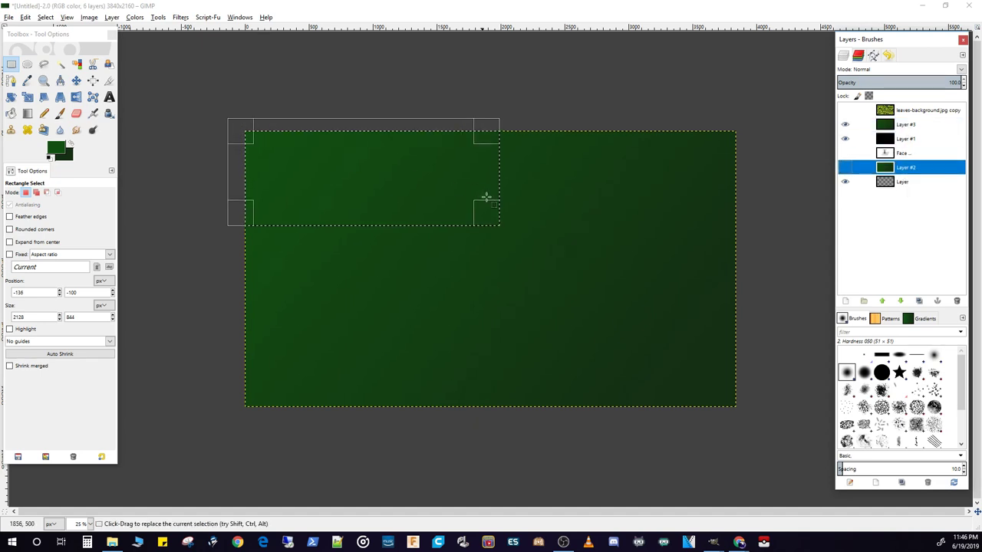
- On Layer #3, select everything below the top green strip, hide Layer #1, and clear the selection
key(Page_Up)
key(Page_Up)
key(Page_Up)
drag(484, 213, 754, 381)
drag(754, 381, 761, 414)
drag(756, 145, 754, 167)
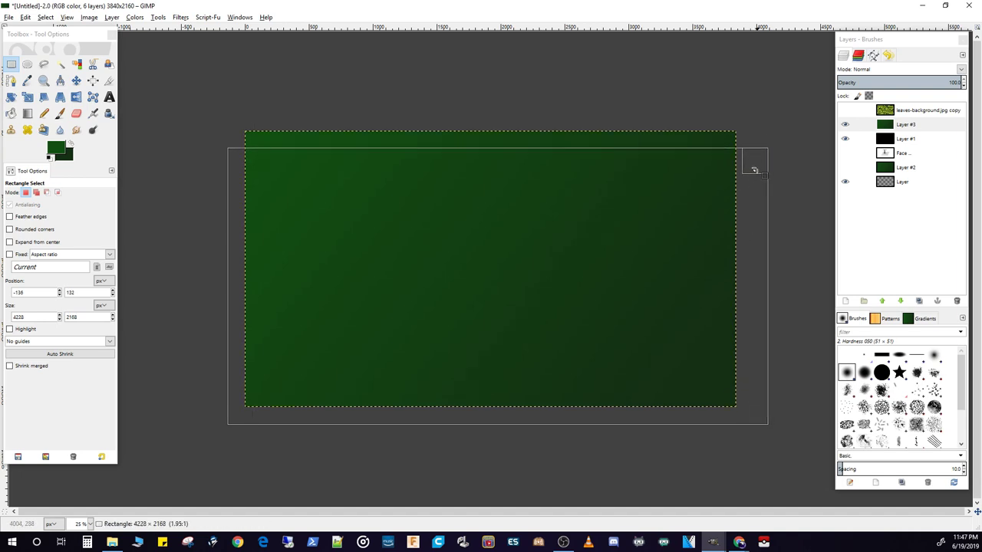
drag(754, 171, 755, 168)
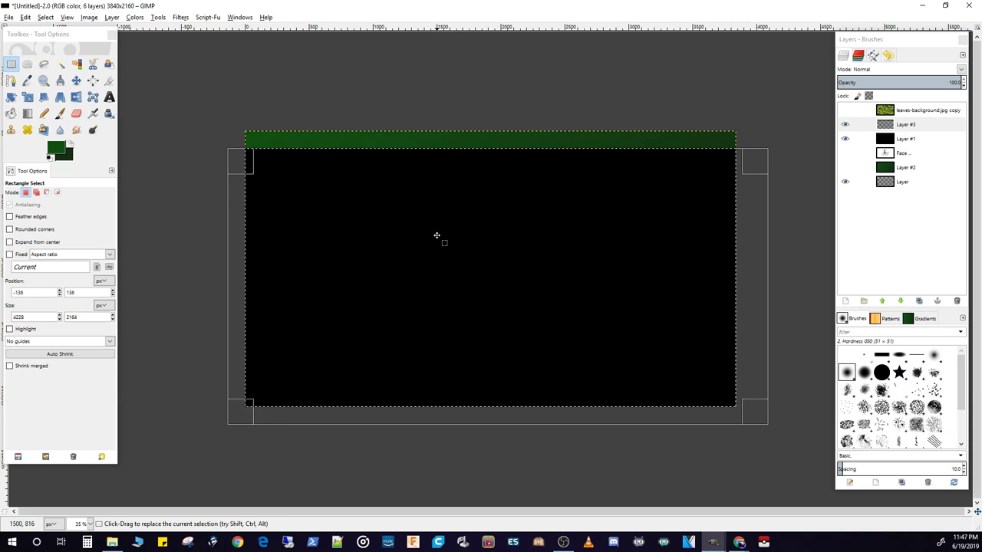
click(845, 139)
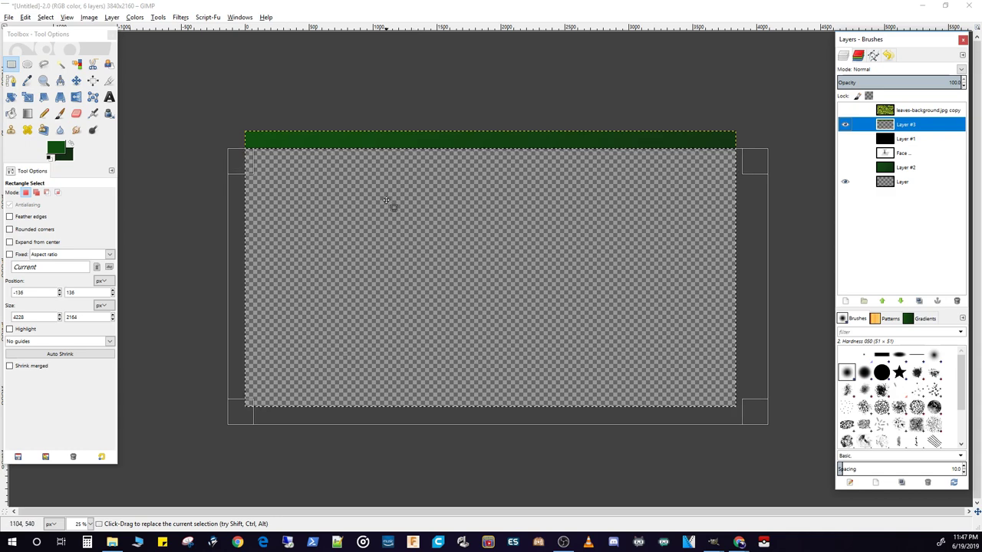
click(184, 100)
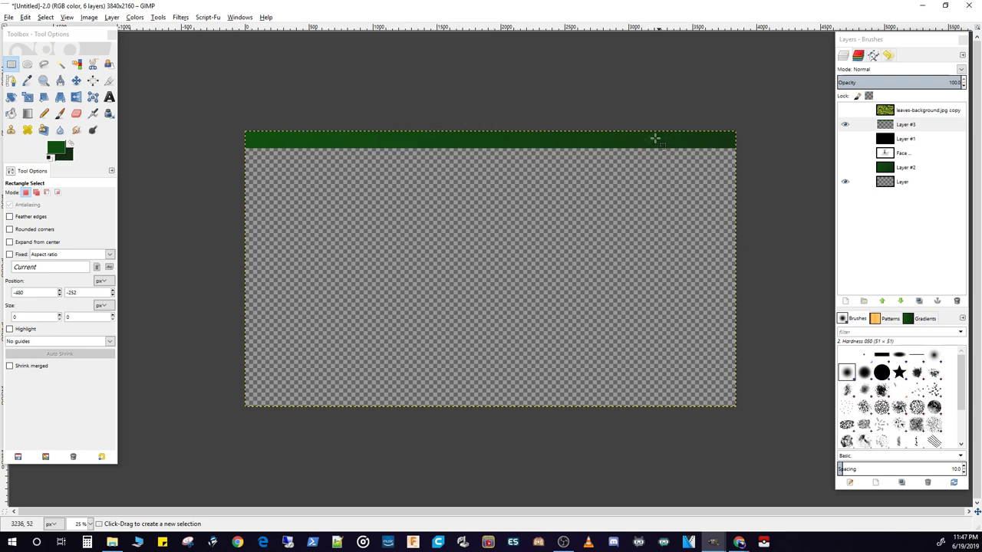
click(45, 64)
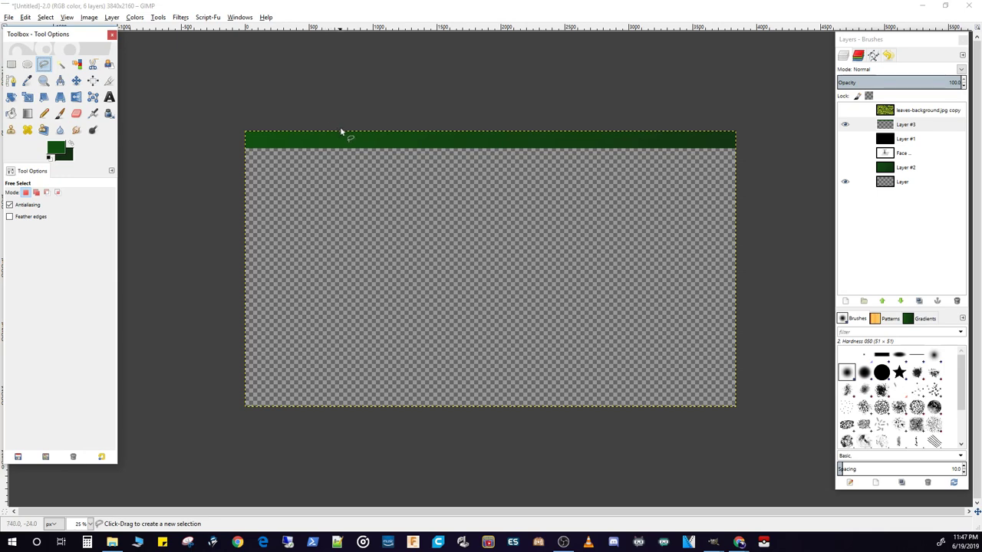
- Draw a first free-select outline across the green strip and commit it
click(347, 192)
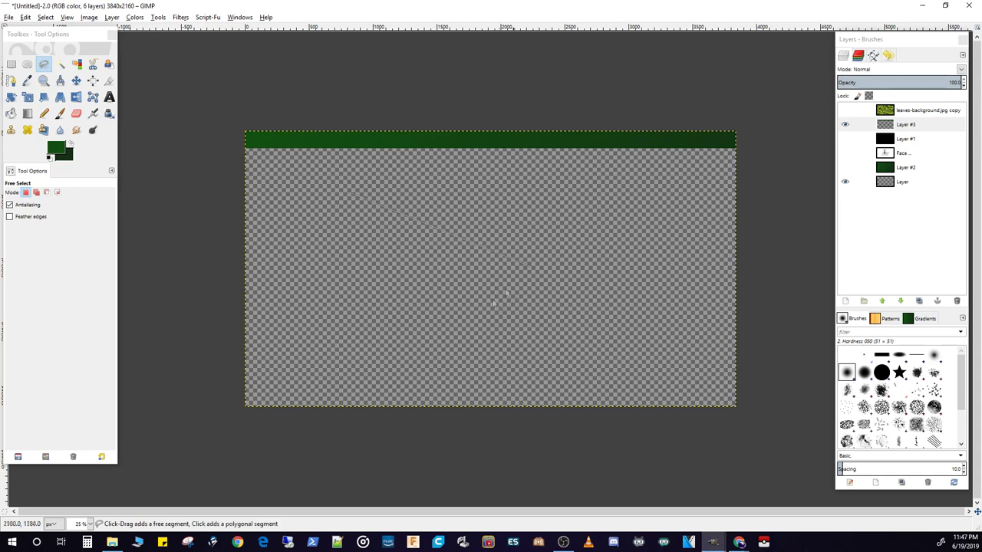
click(527, 226)
mouse_move(512, 290)
mouse_down()
mouse_move(518, 335)
mouse_move(594, 268)
mouse_up()
click(625, 224)
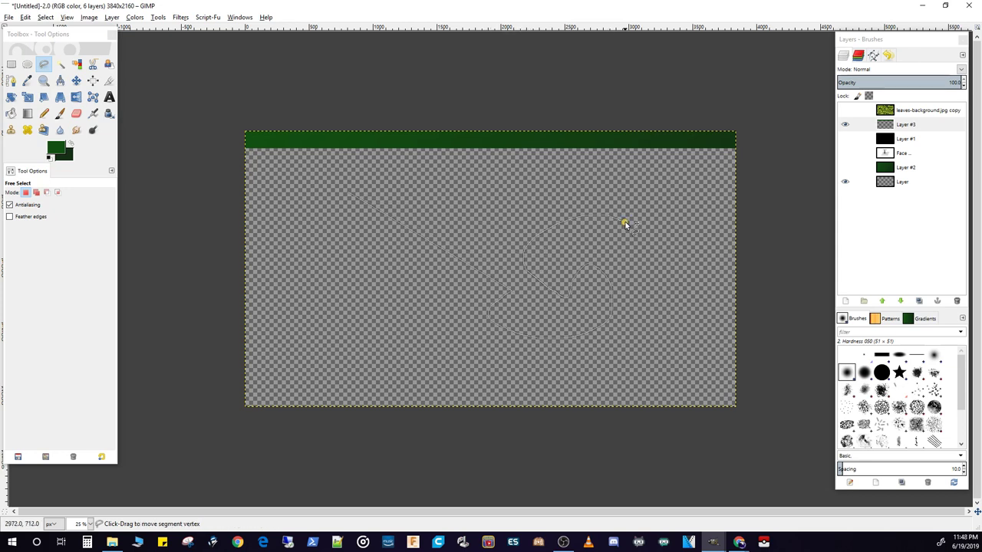
click(349, 192)
key(Return)
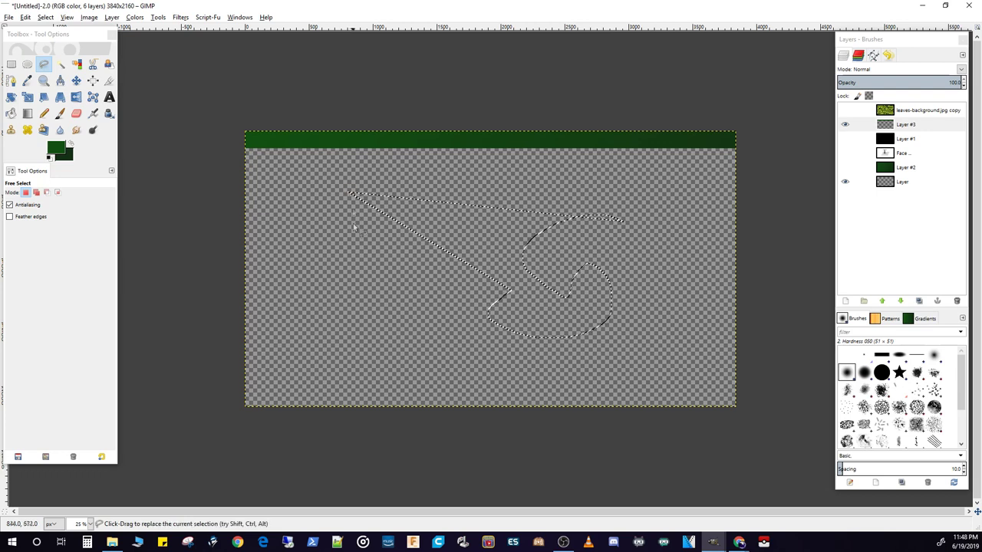
- Clear that selection and sketch two more rough triangular outlines
click(10, 64)
click(248, 103)
click(44, 64)
click(374, 201)
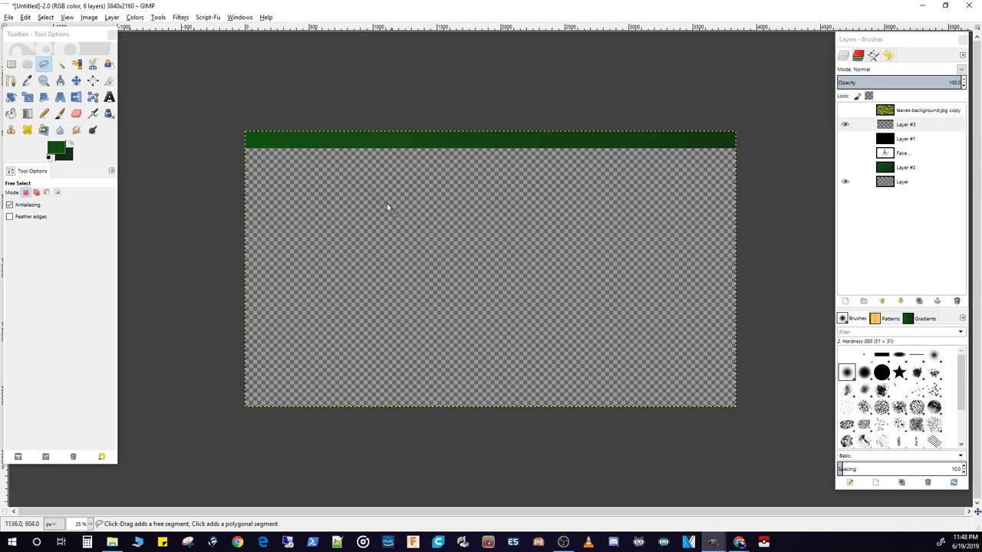
click(472, 284)
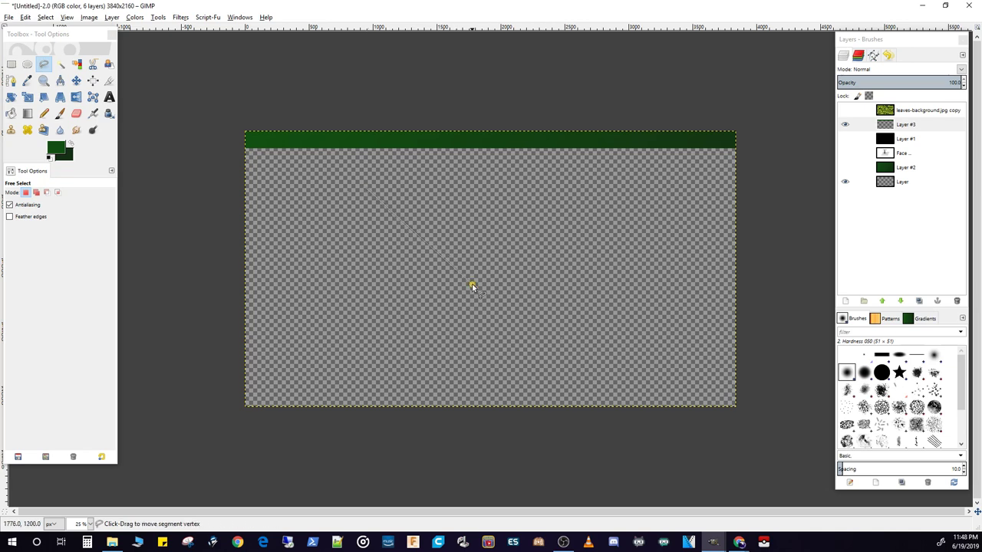
click(392, 296)
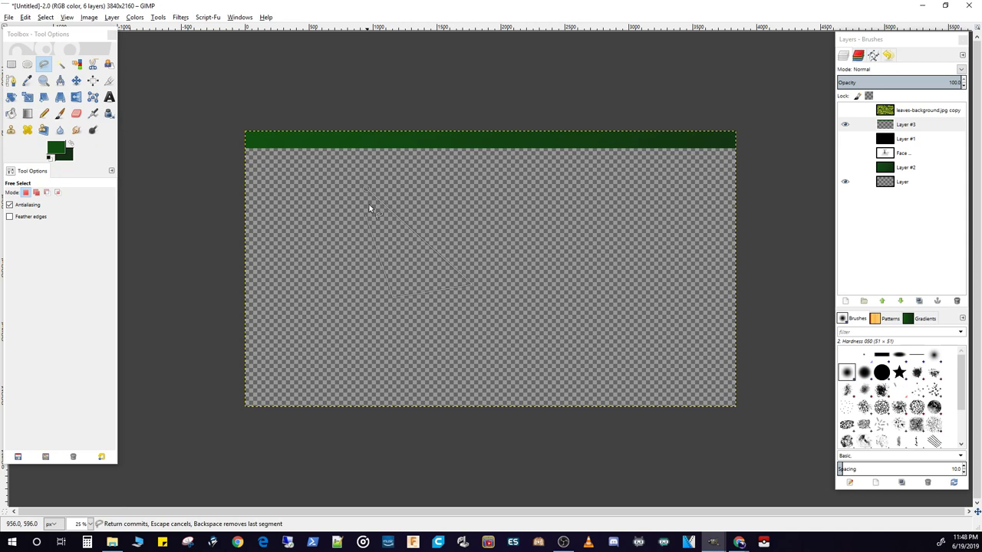
click(366, 187)
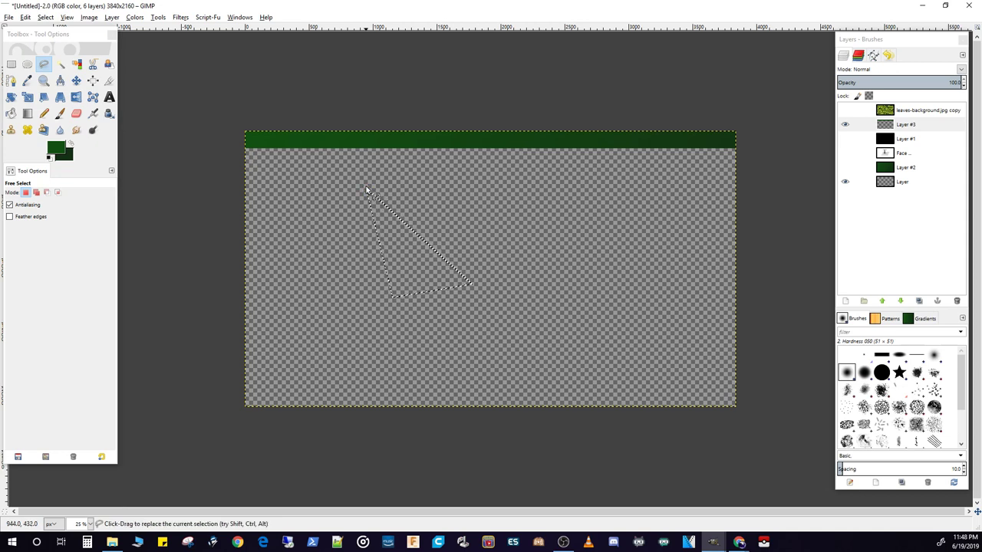
click(365, 187)
click(520, 215)
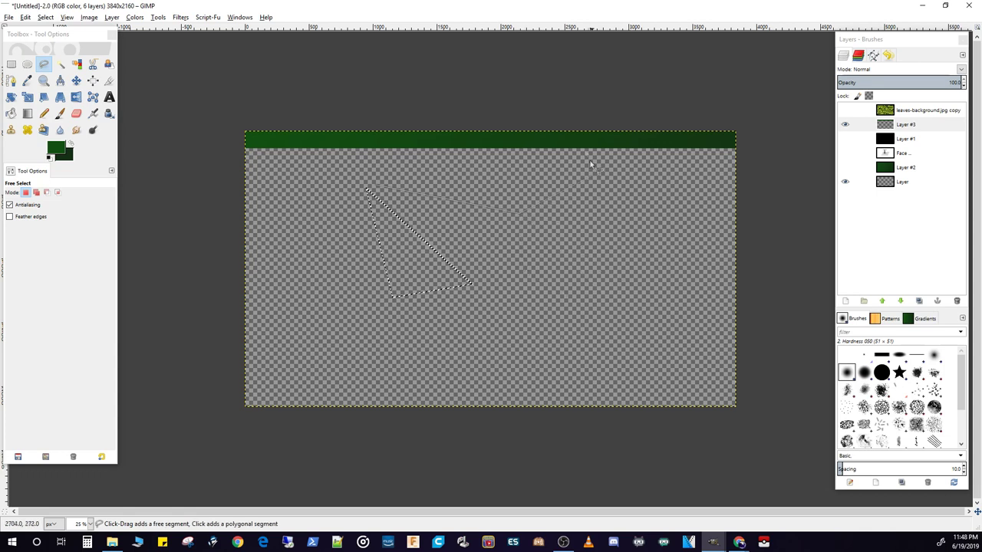
click(449, 225)
click(376, 188)
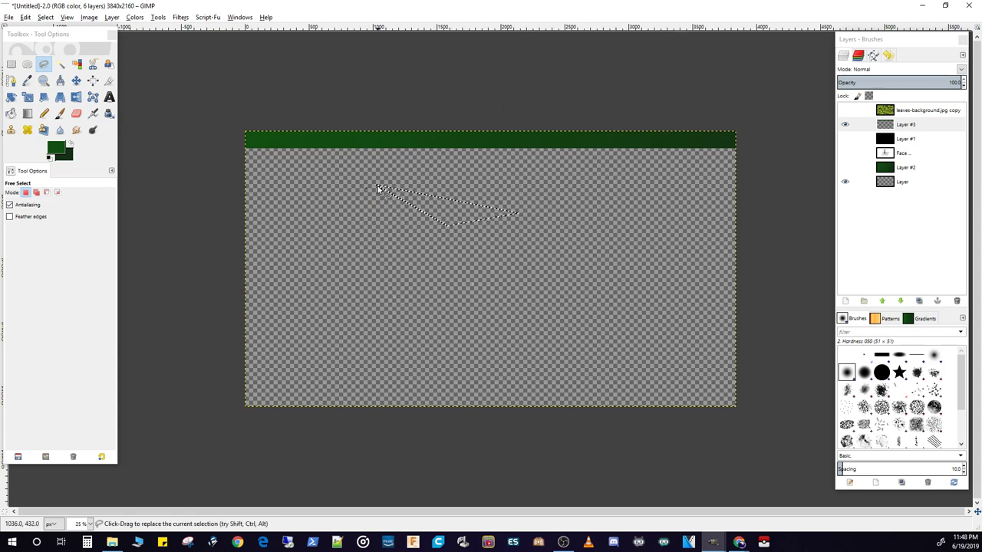
- Outline a trapezoid from above the strip to just below it and commit the selection
click(344, 121)
click(376, 163)
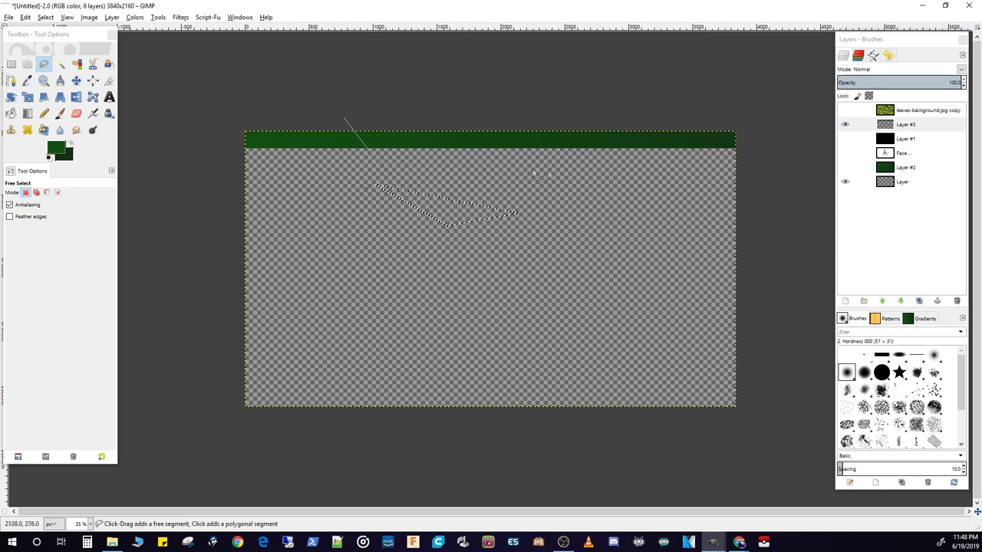
click(597, 159)
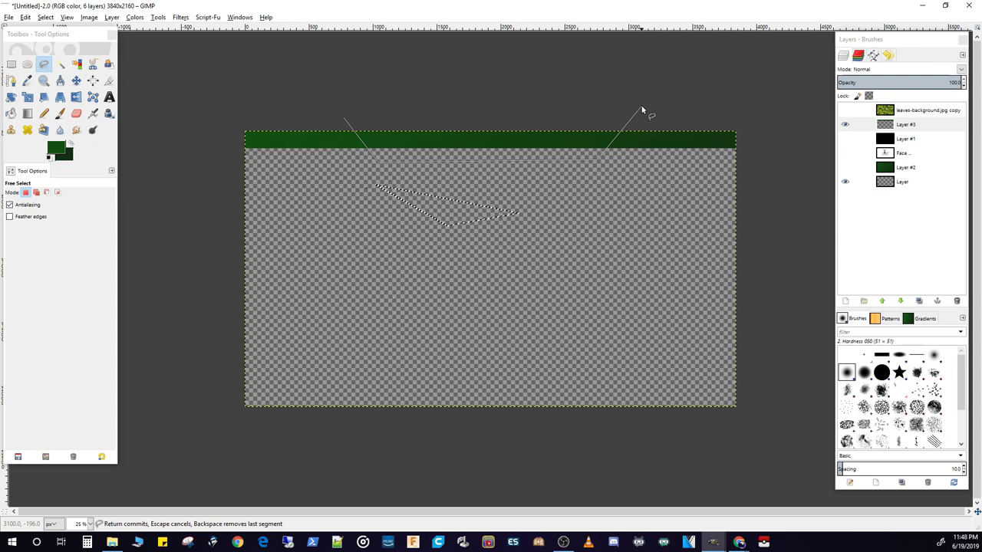
click(641, 104)
click(345, 121)
key(Return)
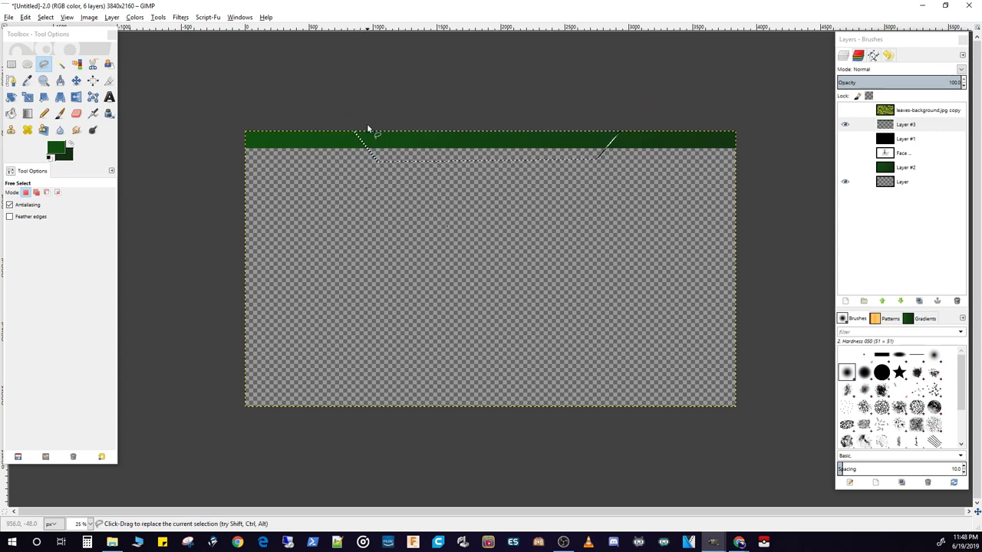
right_click(507, 136)
- Invert the selection and delete the green outside the trapezoid on Layer #3
mouse_move(541, 168)
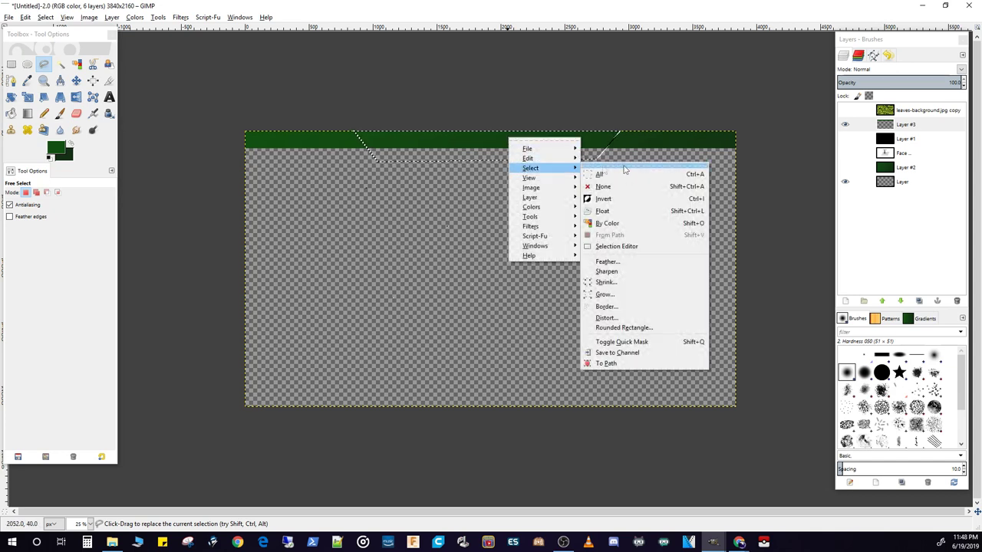
click(621, 198)
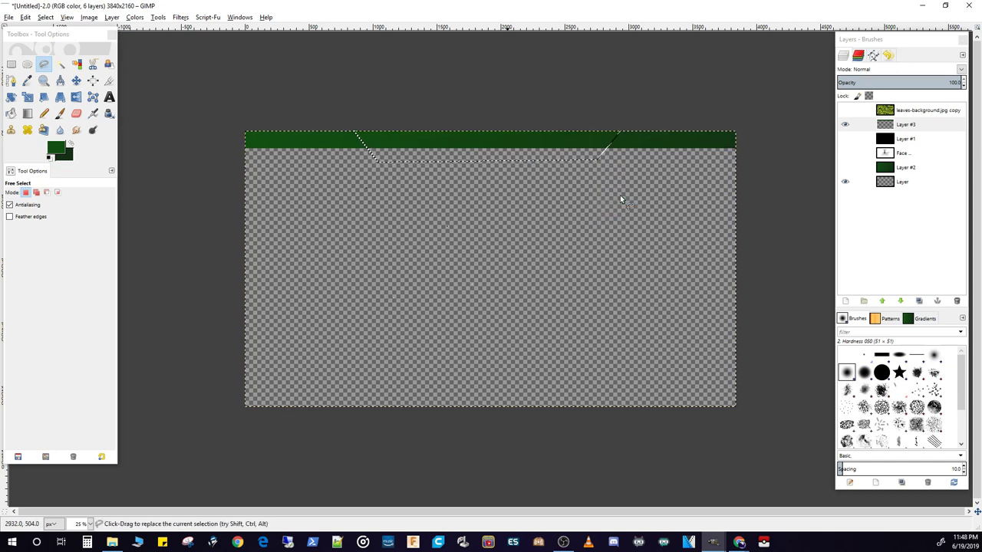
key(Delete)
click(497, 103)
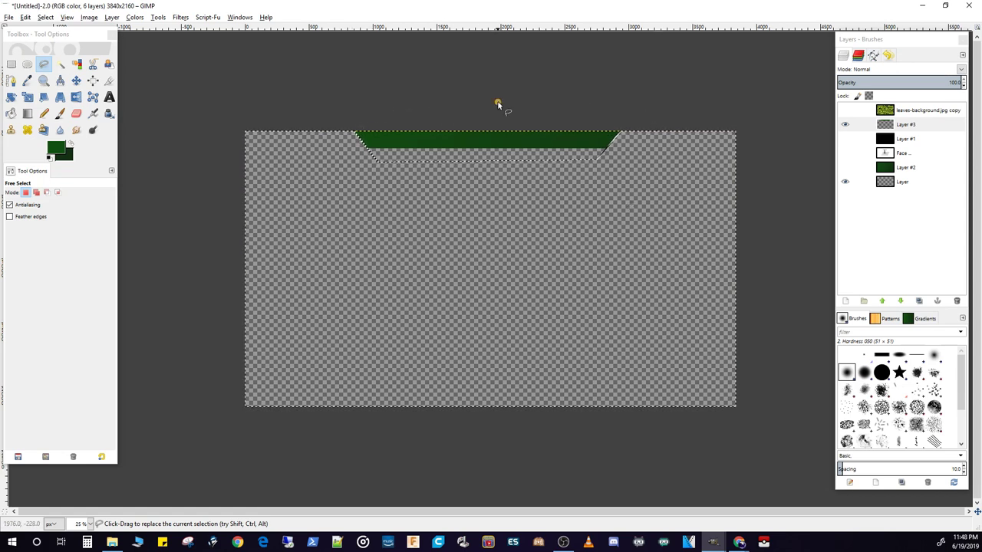
- Crop Layer #3 to its content and cancel the unfinished freehand outline
click(111, 17)
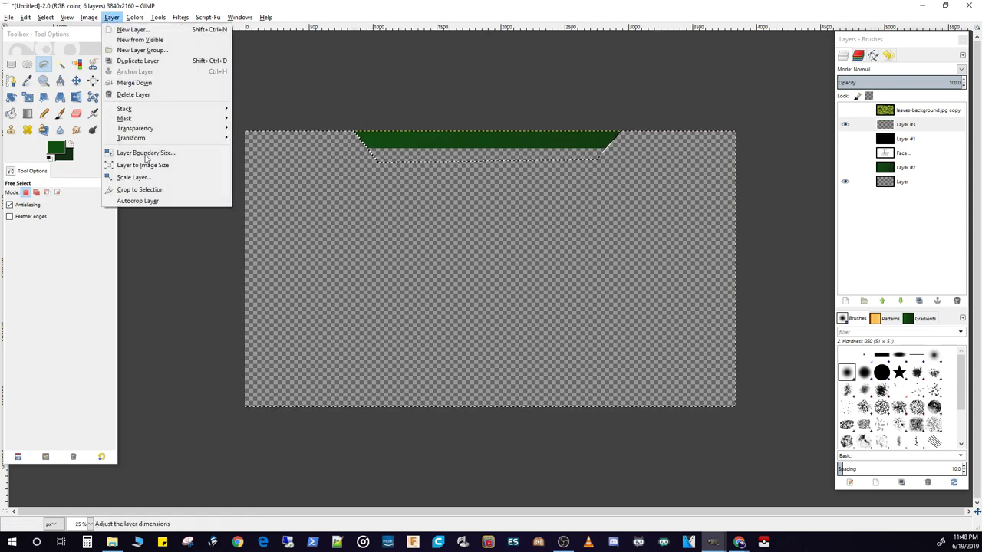
click(149, 201)
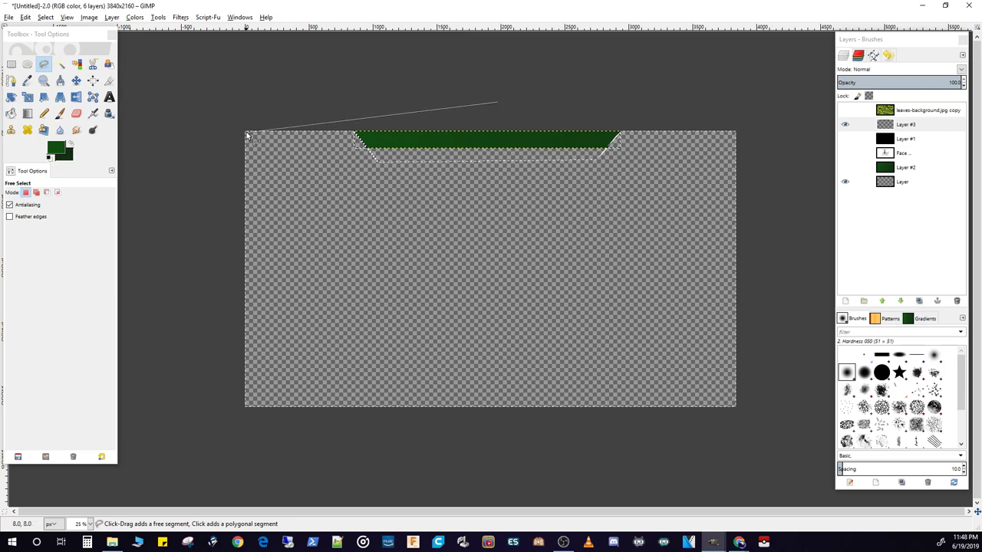
key(Escape)
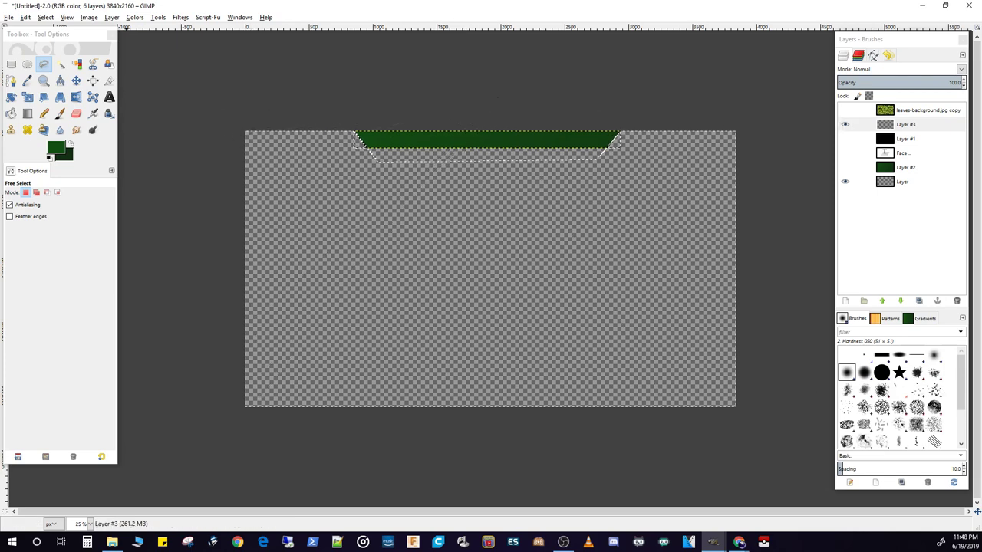
click(12, 64)
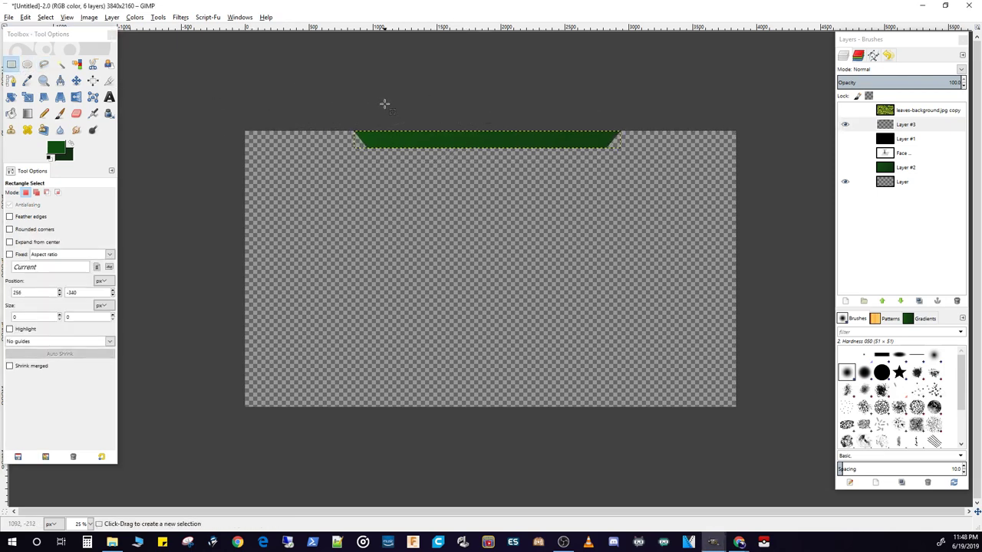
- Center the green band layer horizontally relative to the image with the Align tool
click(93, 80)
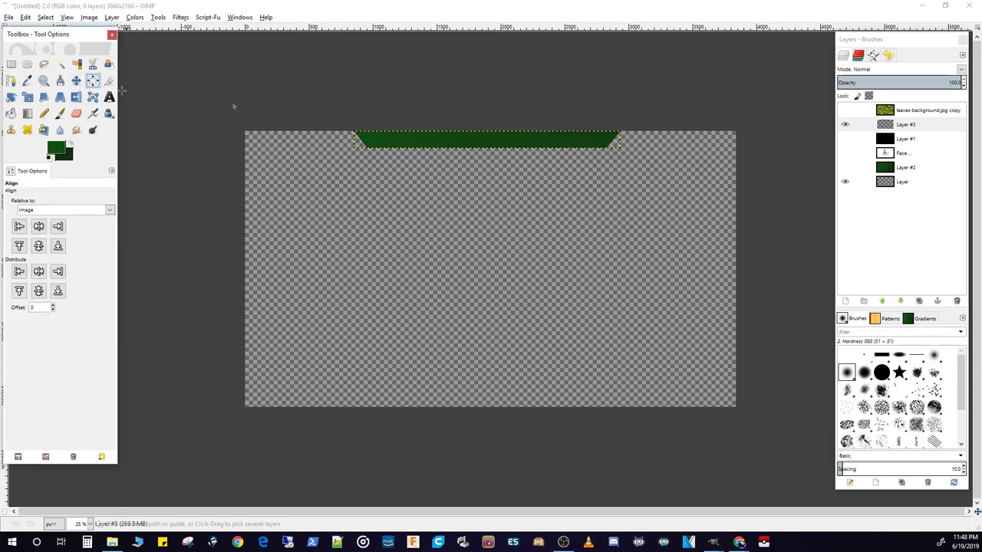
click(466, 144)
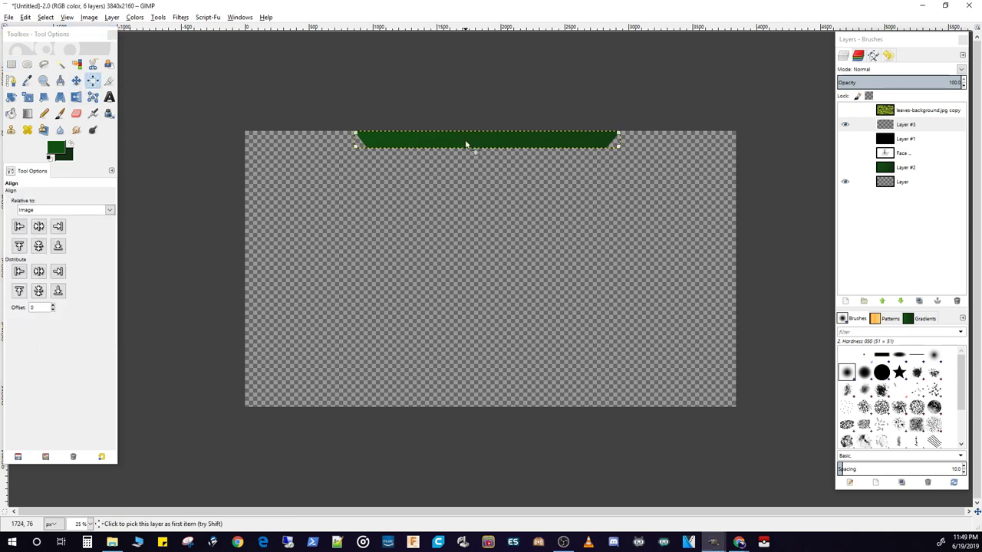
click(38, 226)
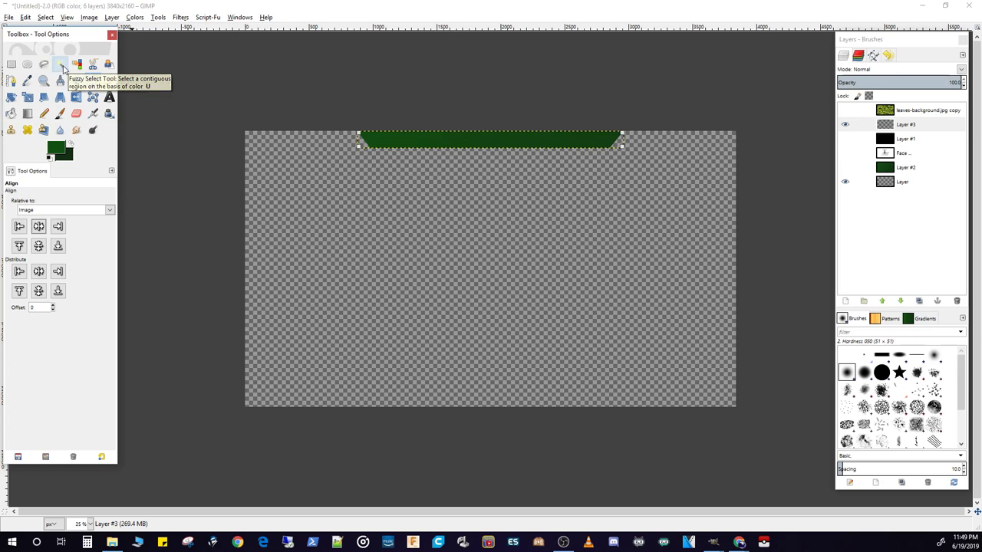
- Select the green trapezoid band's shape by colour with Fuzzy Select
click(60, 67)
click(485, 141)
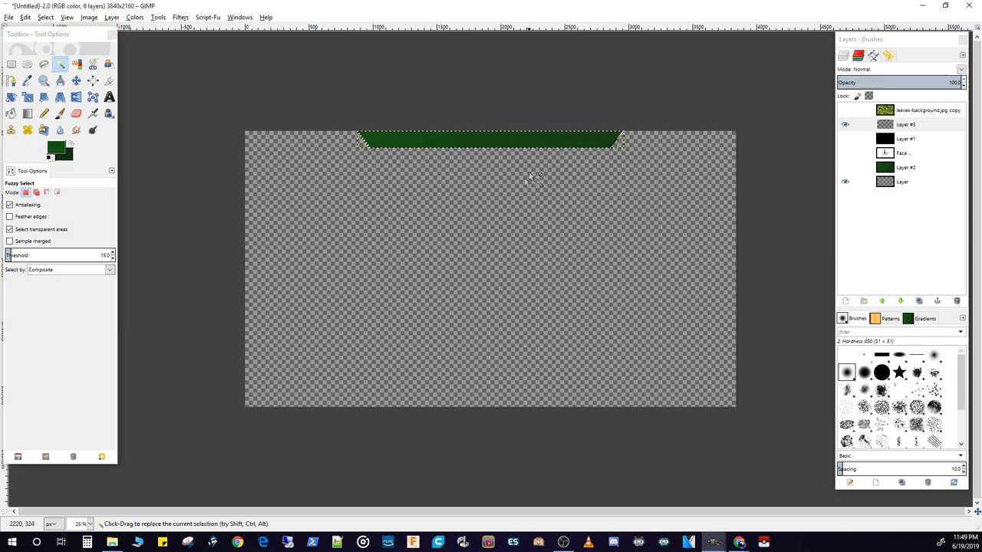
click(111, 17)
- Add a transparent Layer #4 and grow the band selection slightly
click(117, 29)
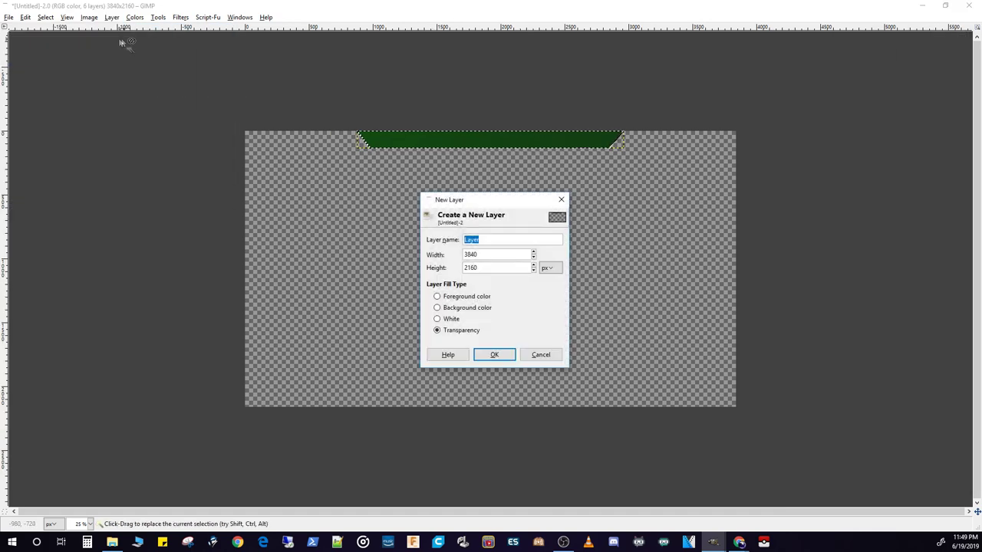
click(495, 354)
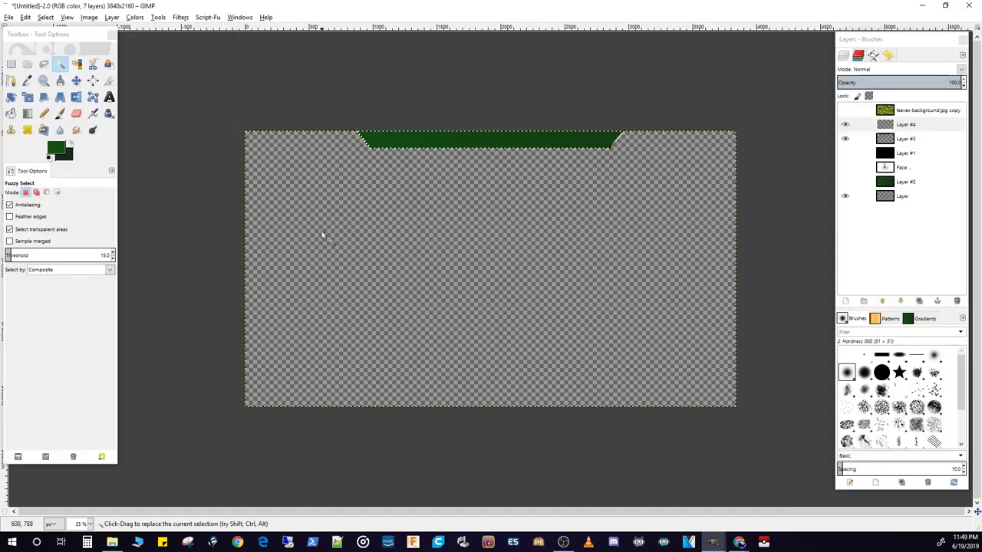
click(47, 17)
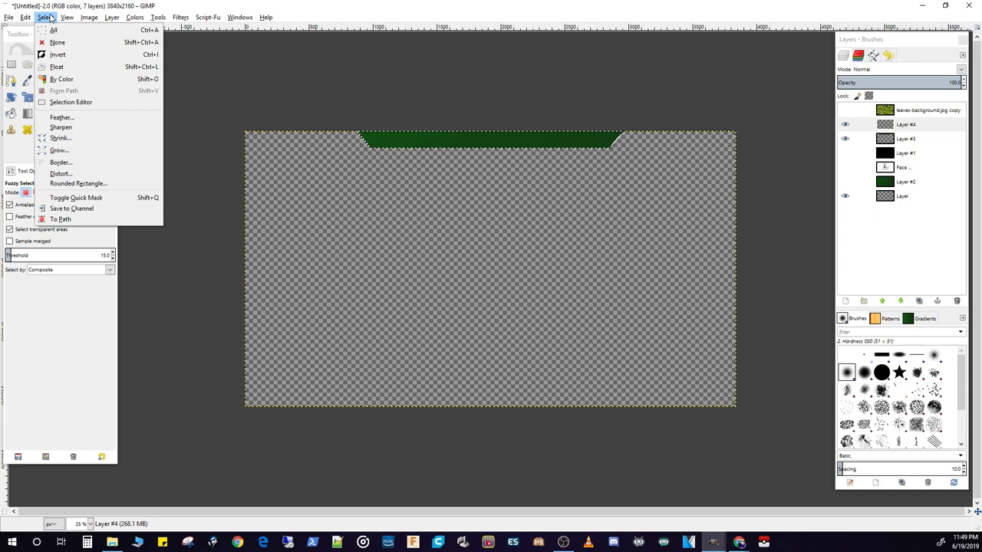
click(68, 150)
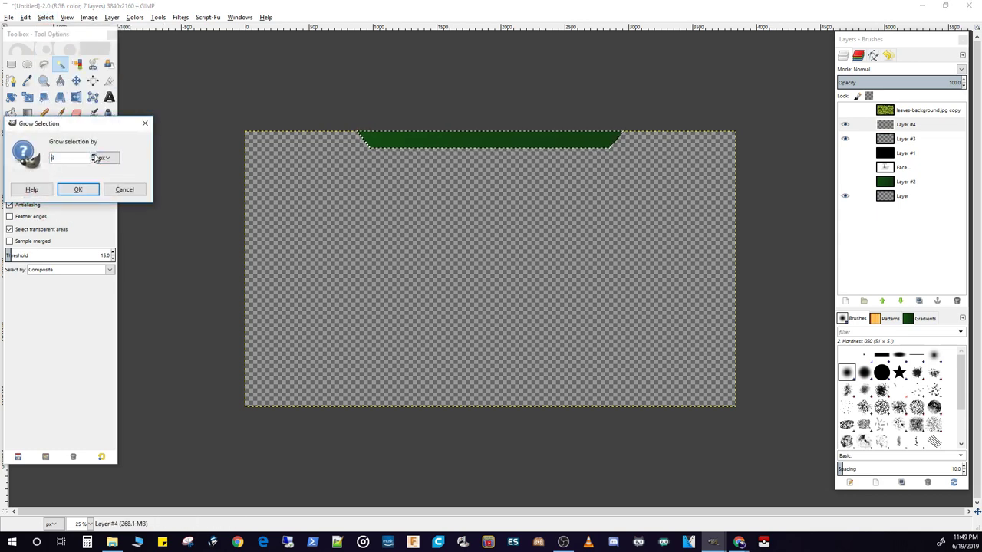
click(77, 190)
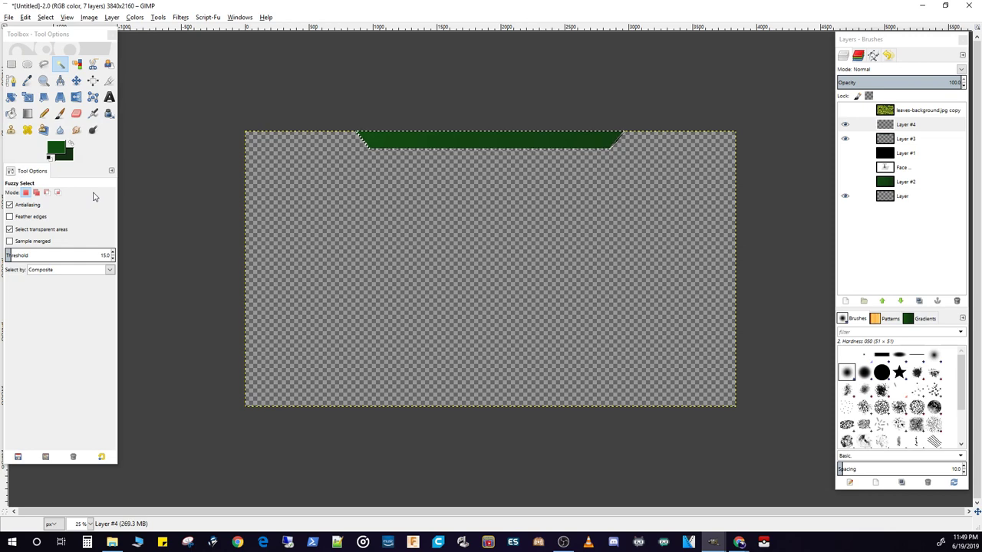
- Set the foreground colour to dark brown 523b0d
click(64, 150)
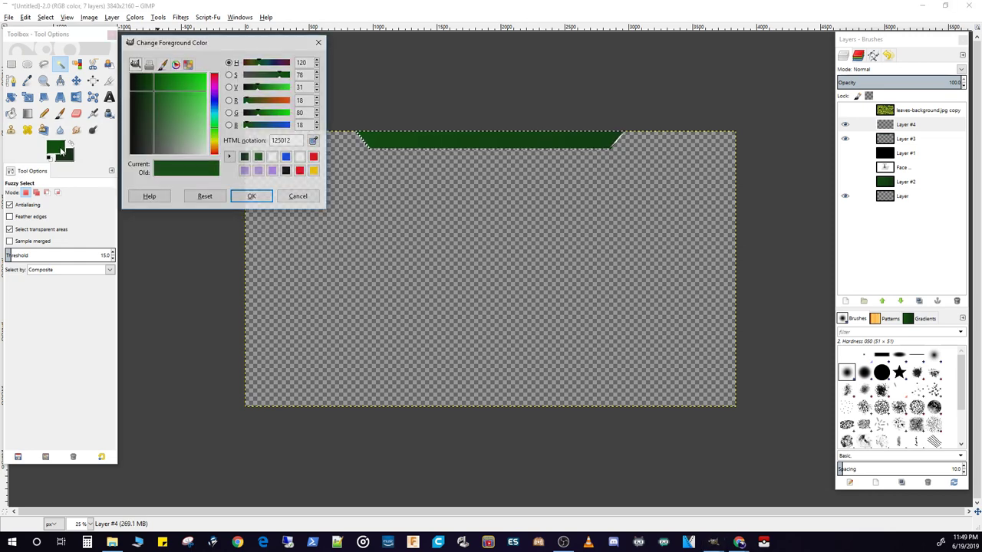
click(262, 102)
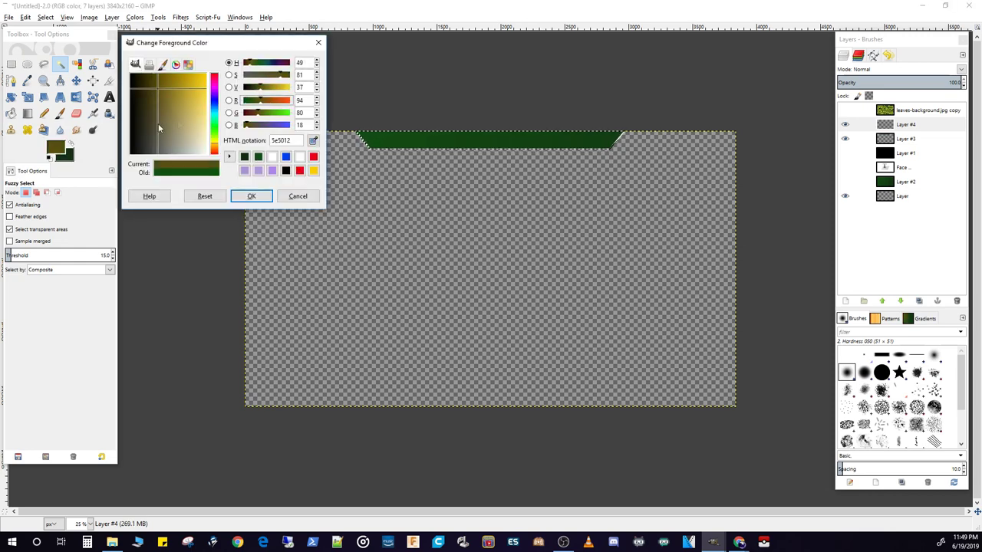
drag(158, 102, 154, 102)
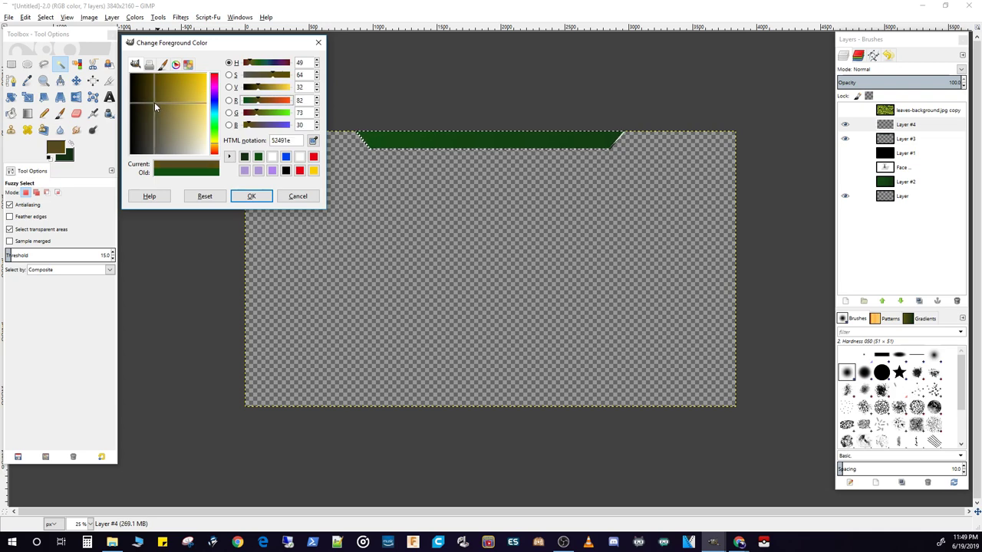
click(277, 75)
drag(249, 64, 247, 65)
click(261, 197)
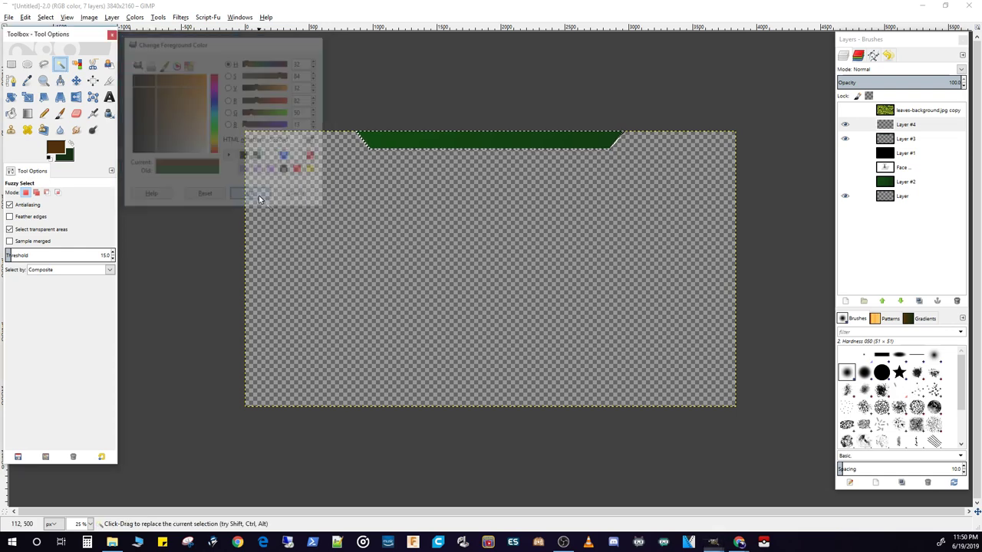
click(12, 114)
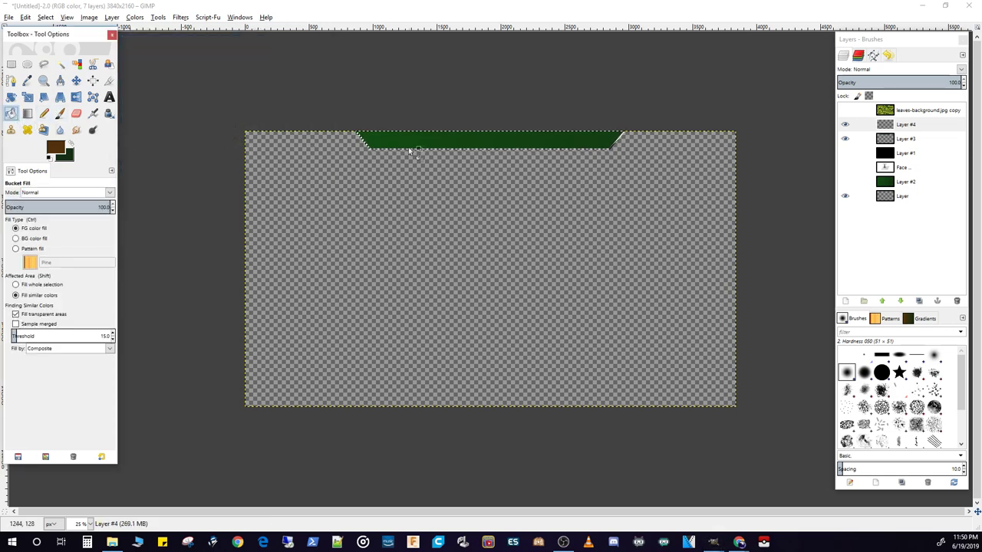
- Fill the grown selection with brown on Layer #4, then shrink the selection by 10 px
click(409, 145)
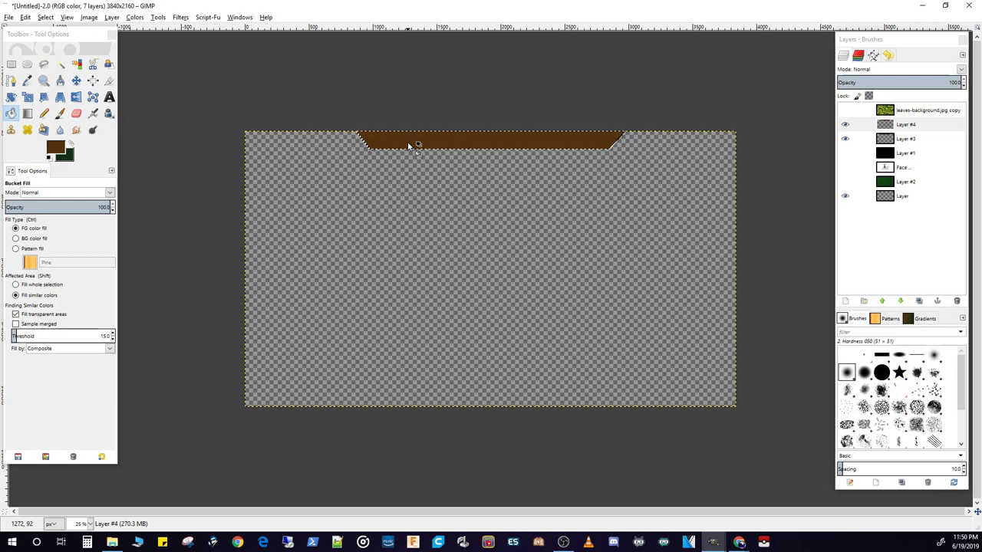
click(45, 17)
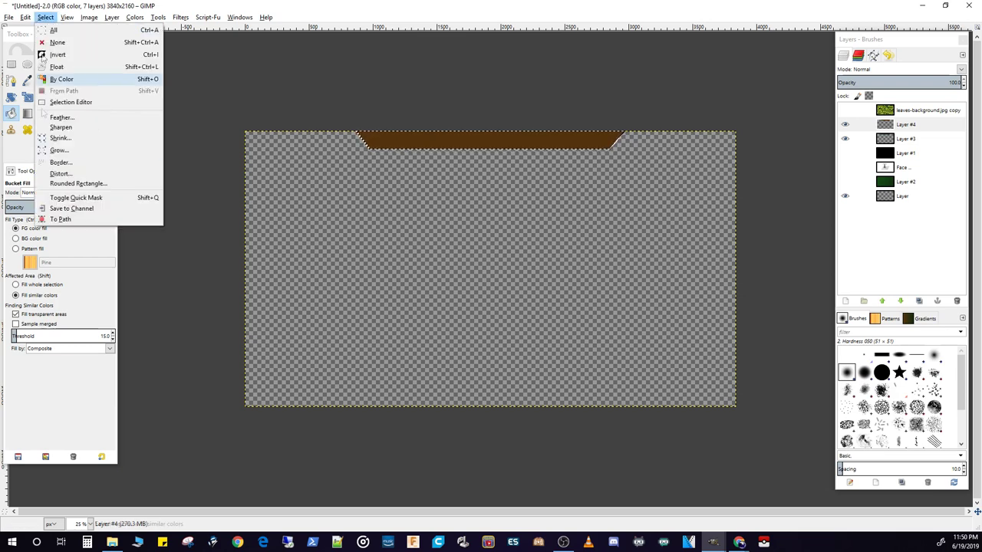
click(62, 146)
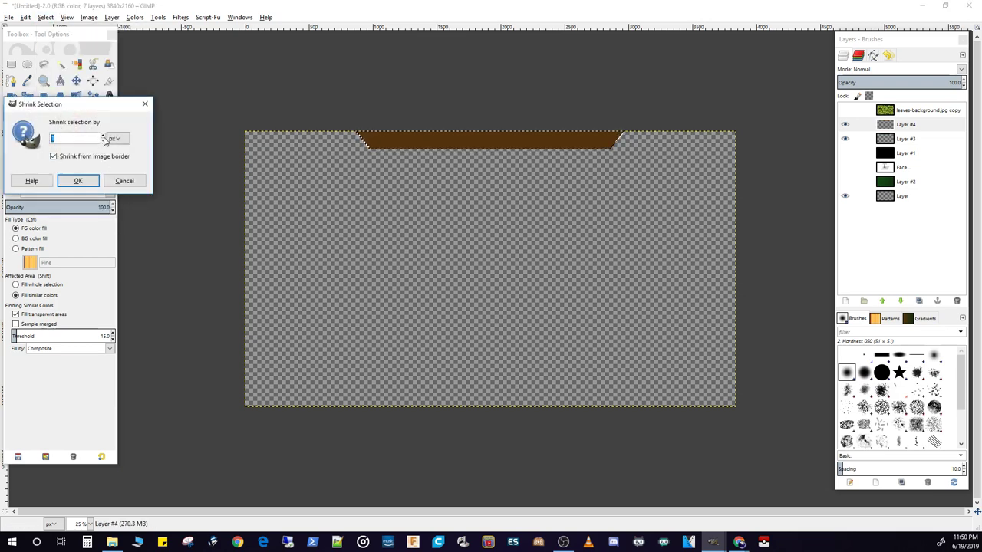
click(104, 137)
click(104, 137)
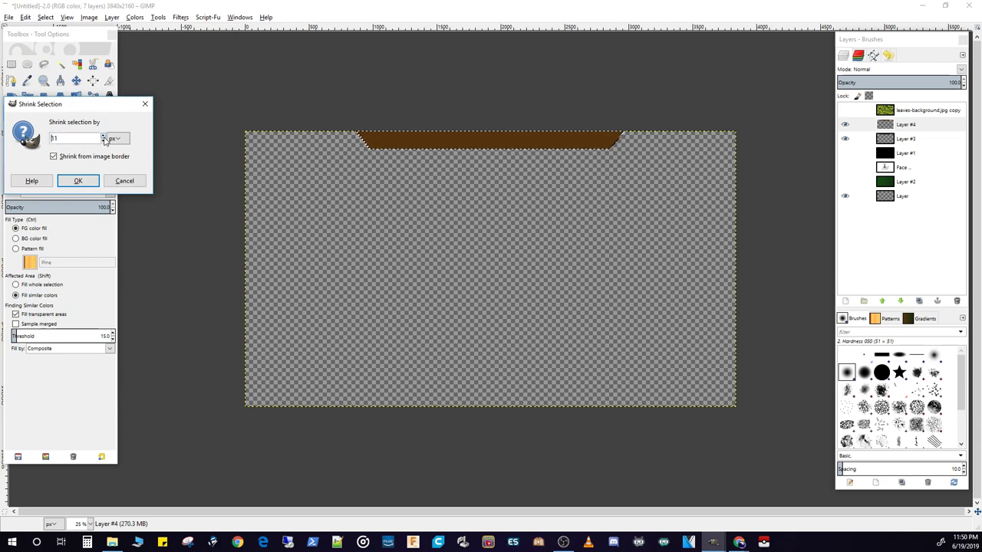
click(78, 181)
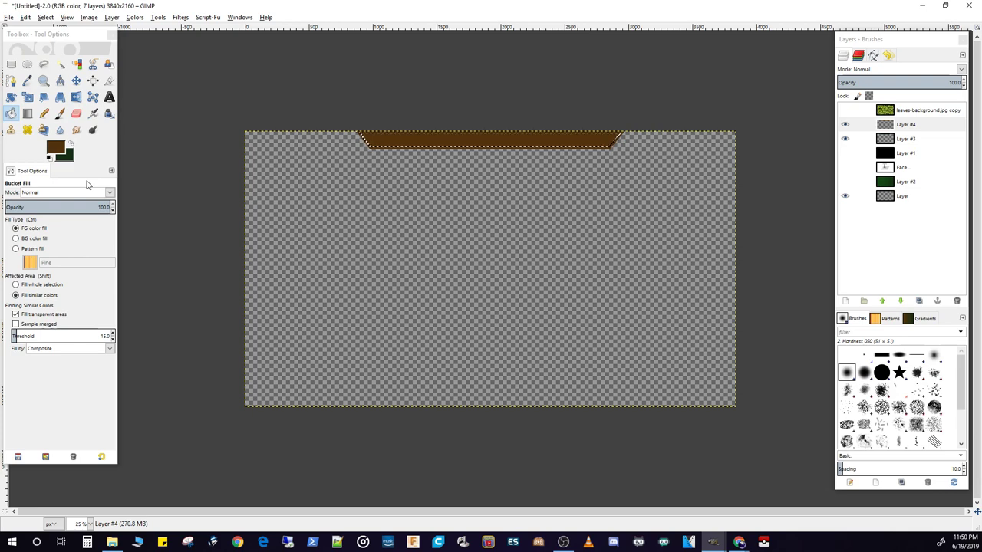
- Fill the shrunk selection with the background green to leave a brown border
key(ctrl+period)
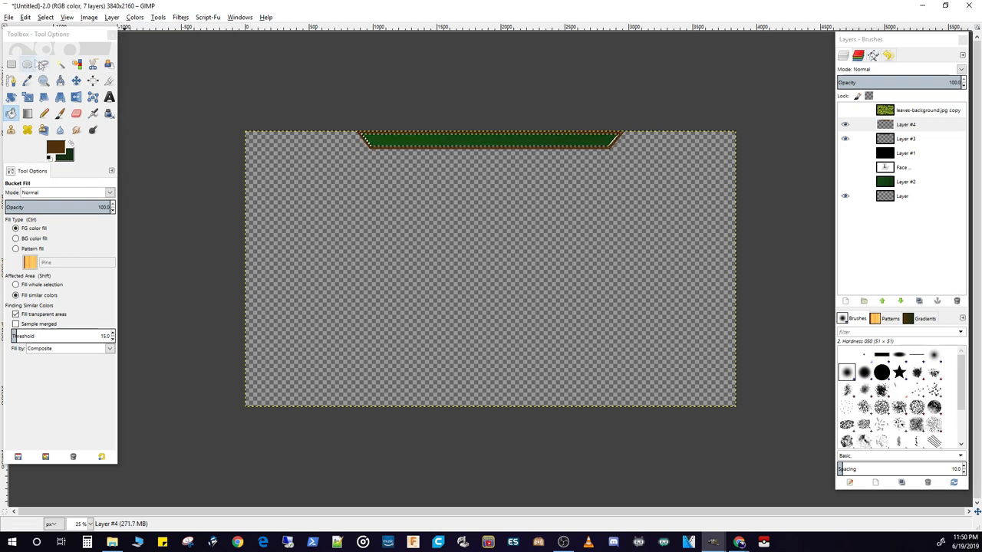
click(44, 63)
scroll(361, 149, up, 1)
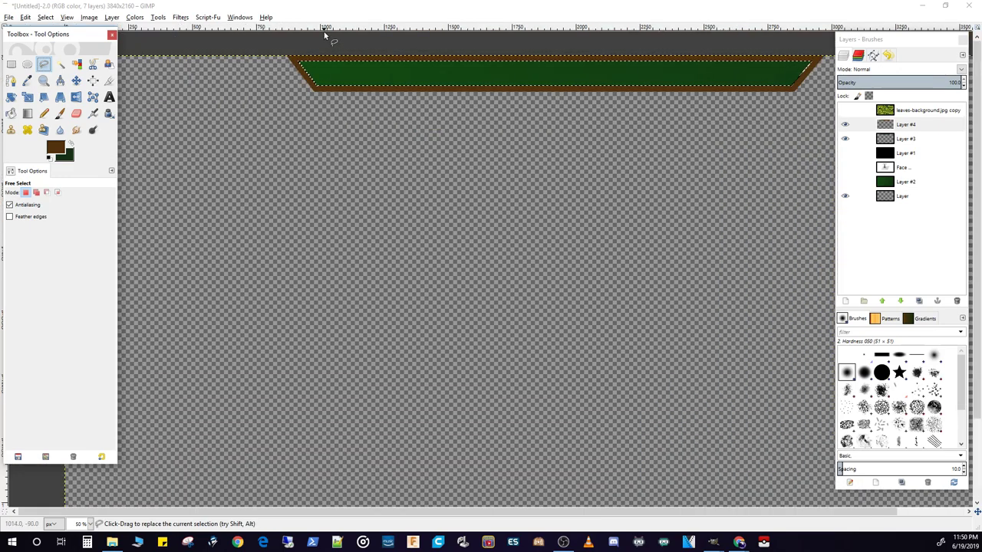
- Draw and commit a first free-select polygon along the banner's left and top edges
scroll(286, 86, up, 5)
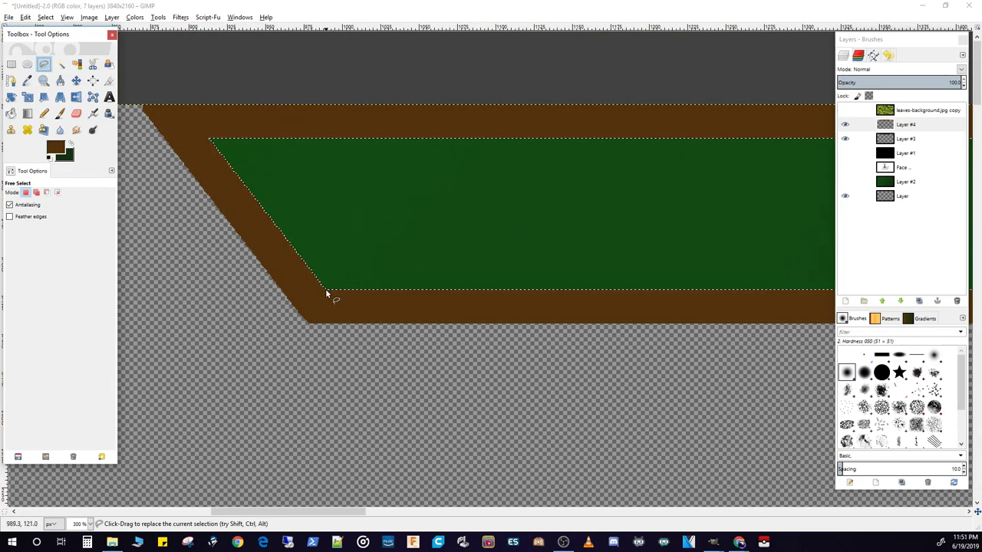
click(326, 291)
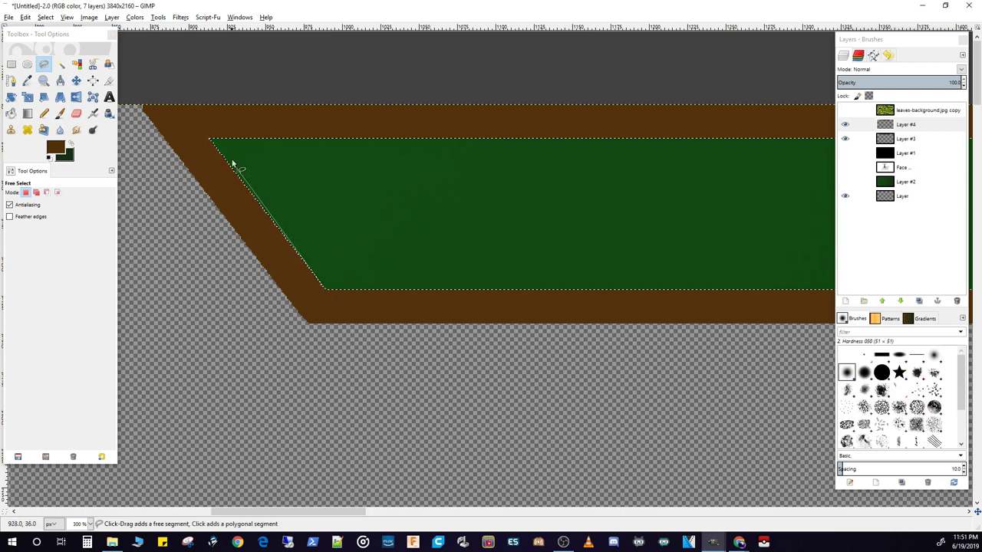
click(167, 84)
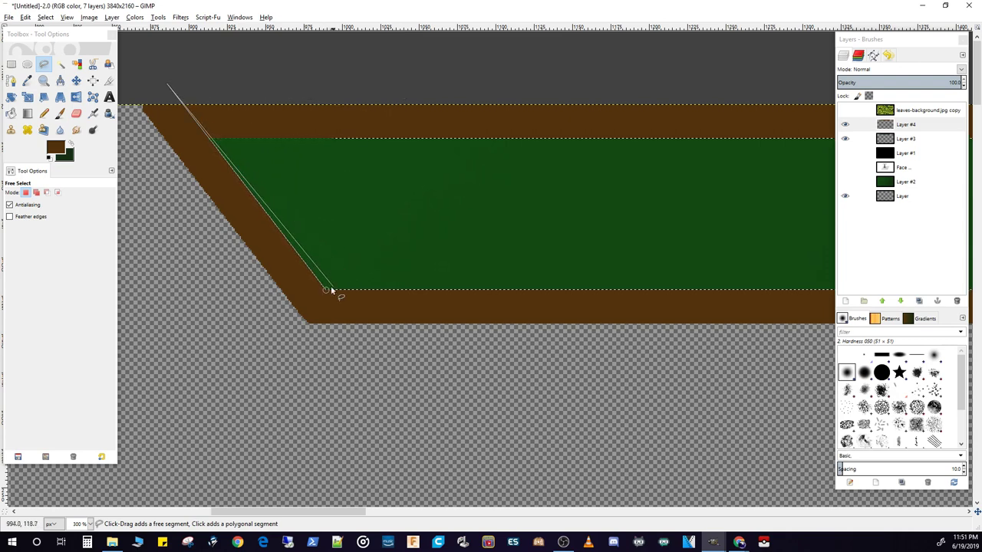
scroll(515, 83, down, 3)
scroll(516, 84, up, 1)
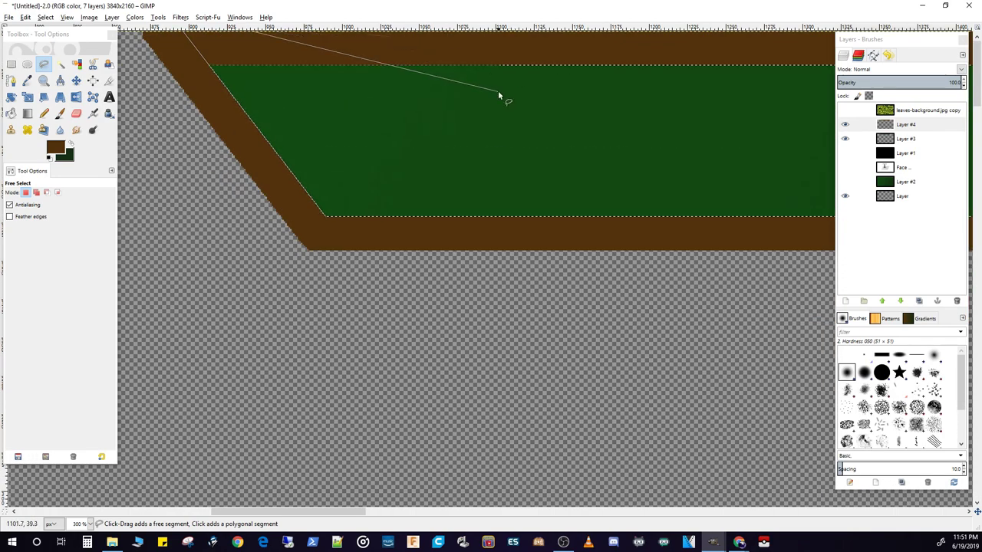
key(ctrl)
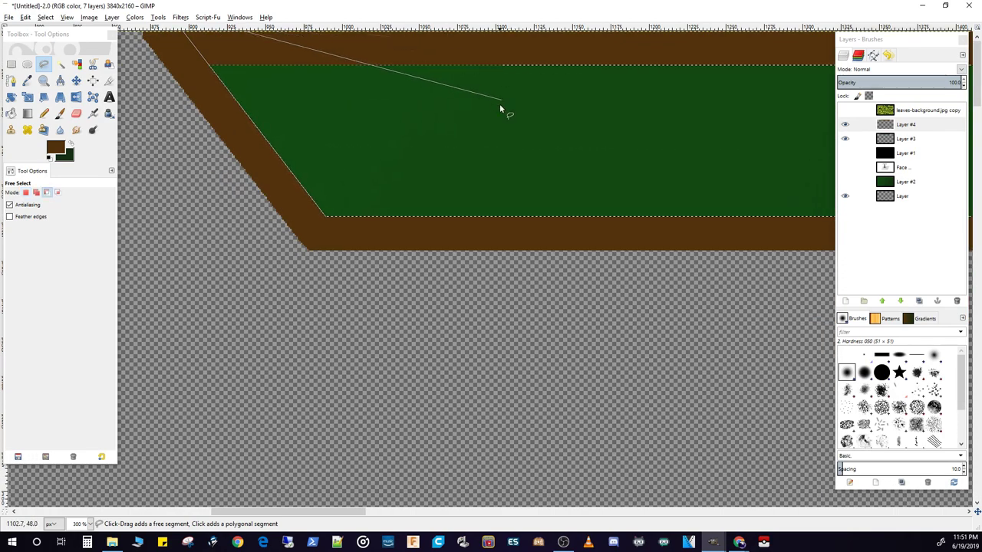
scroll(499, 103, down, 7)
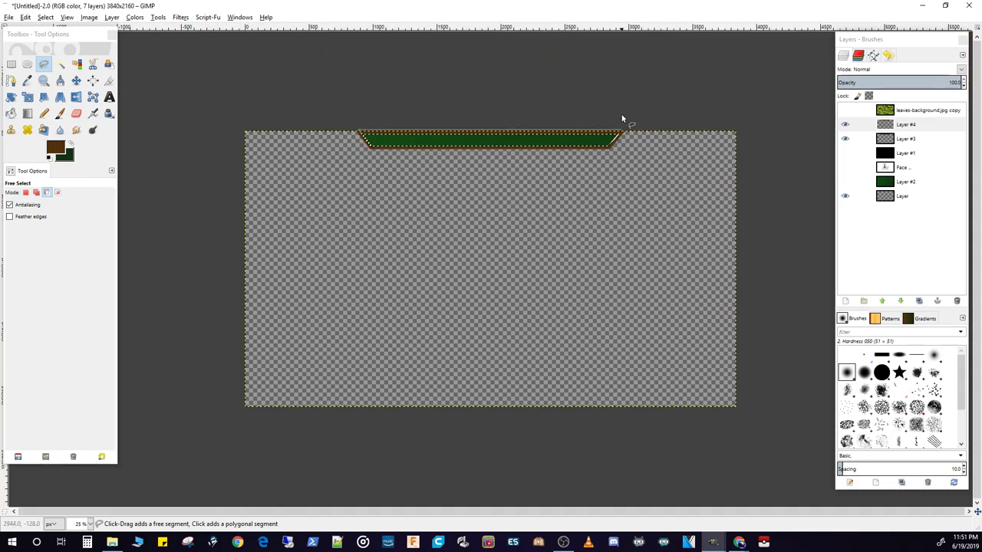
scroll(621, 117, up, 2)
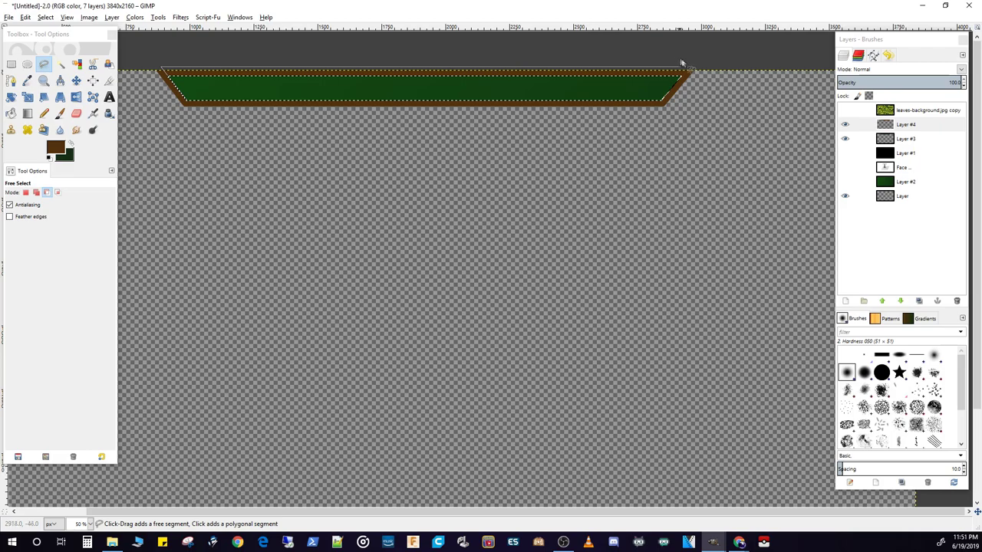
scroll(533, 121, down, 3)
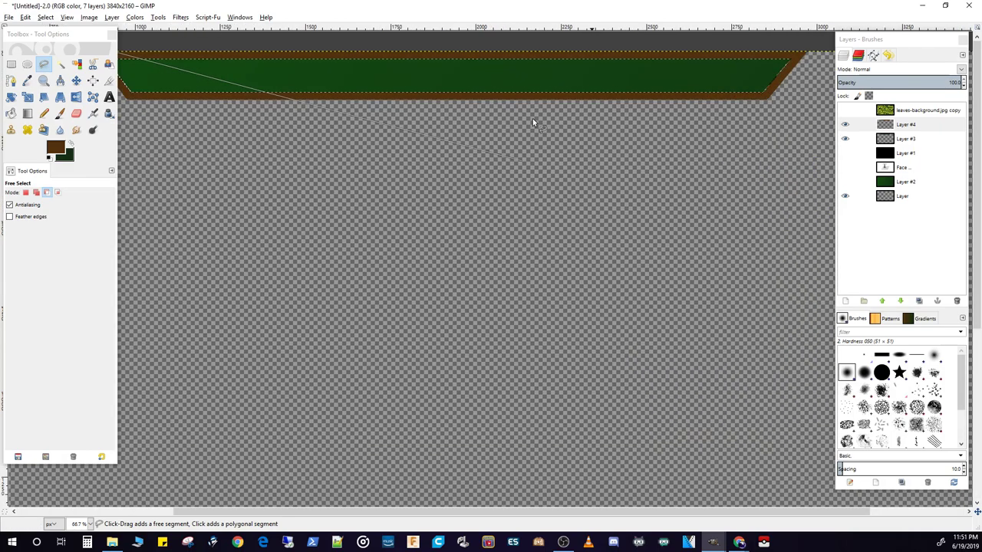
scroll(596, 138, up, 2)
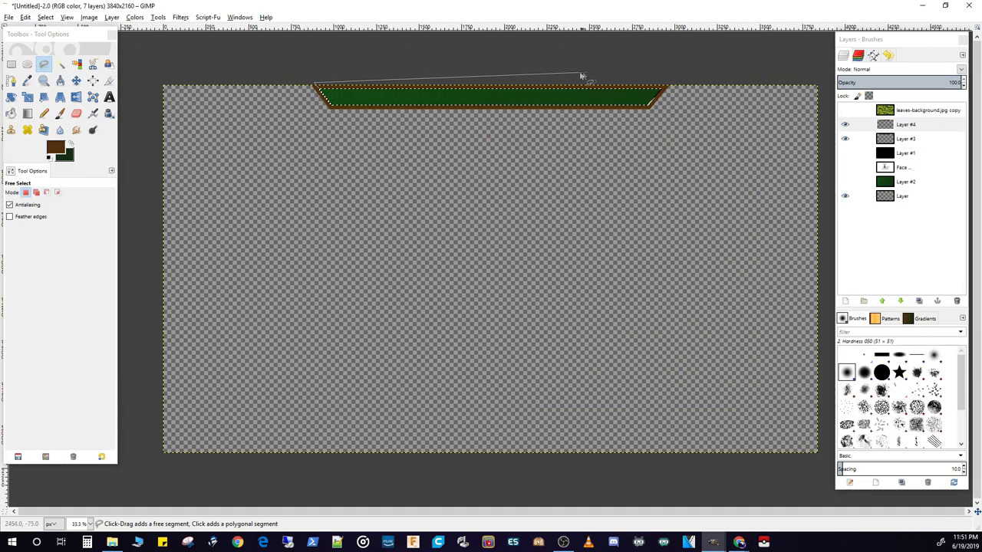
click(529, 78)
click(532, 98)
click(332, 107)
key(Return)
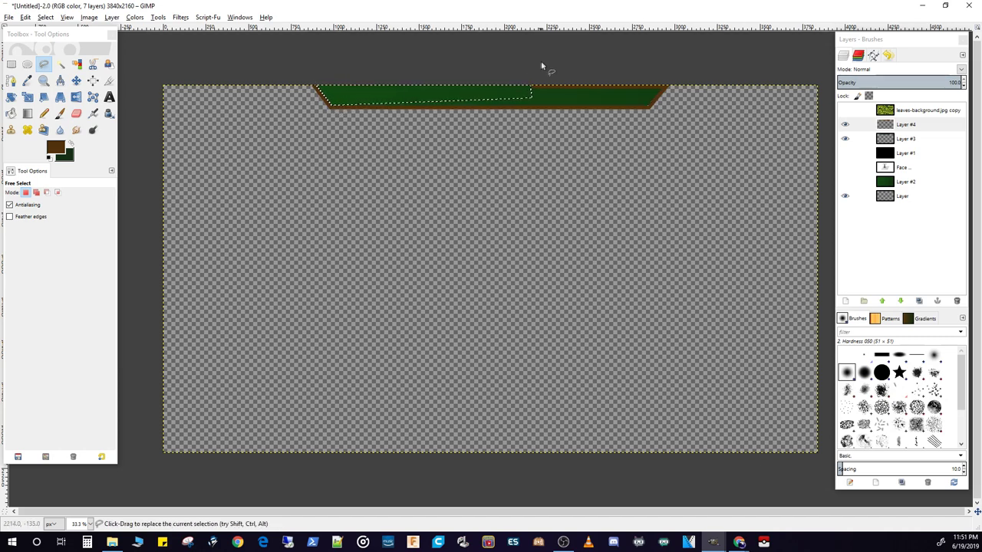
- Draw a second polygon from the banner's inner corner to its right corner and commit it
scroll(647, 87, up, 6)
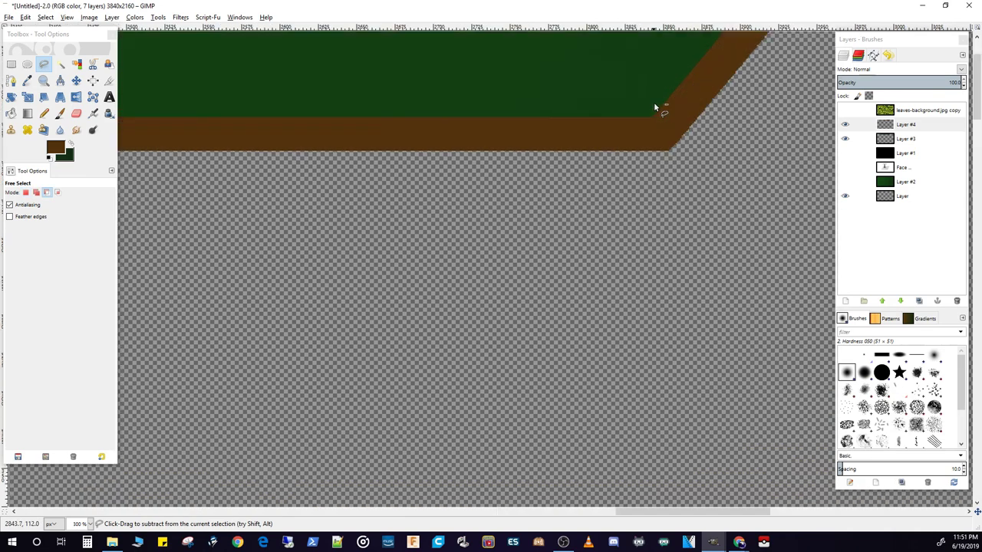
scroll(675, 90, down, 6)
scroll(699, 44, up, 7)
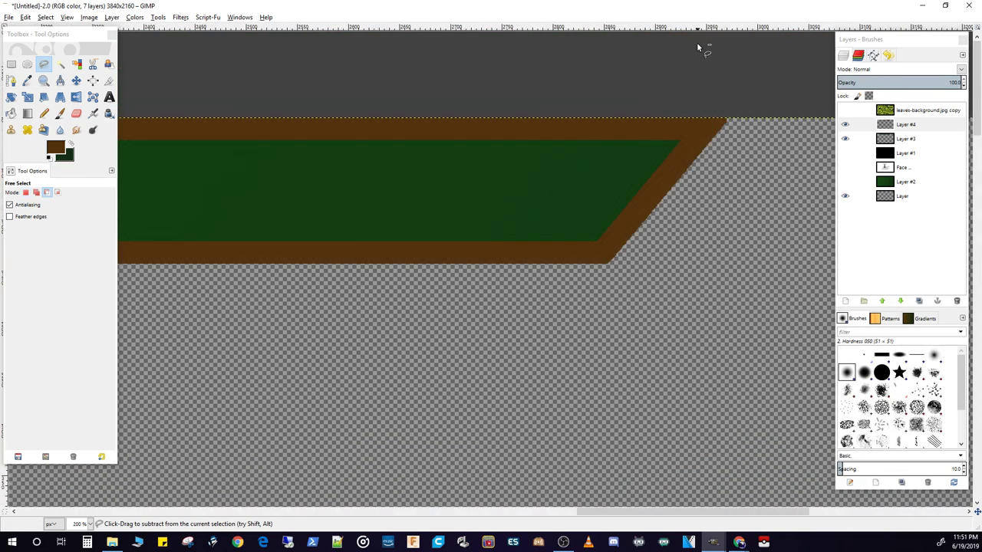
scroll(698, 77, down, 2)
click(545, 356)
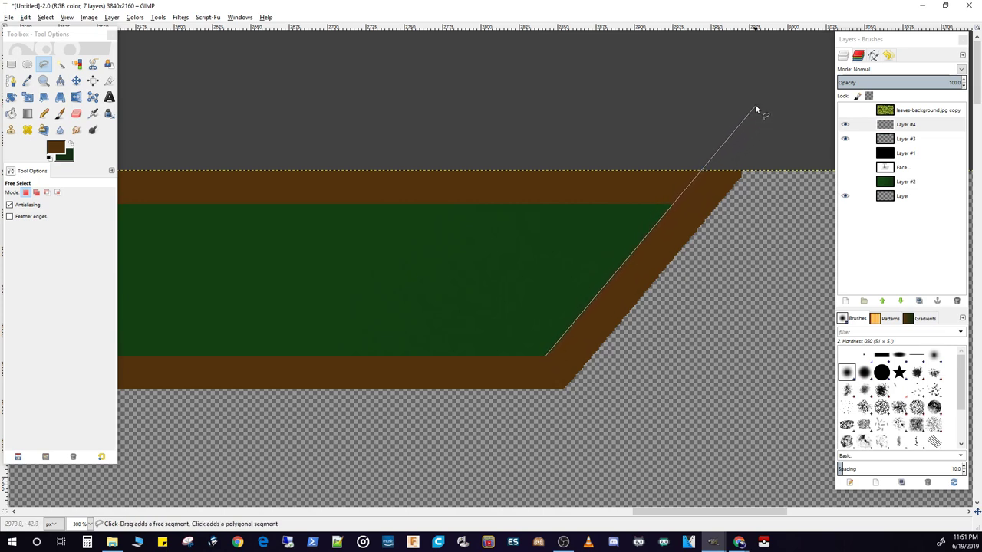
scroll(368, 130, down, 5)
scroll(369, 130, up, 2)
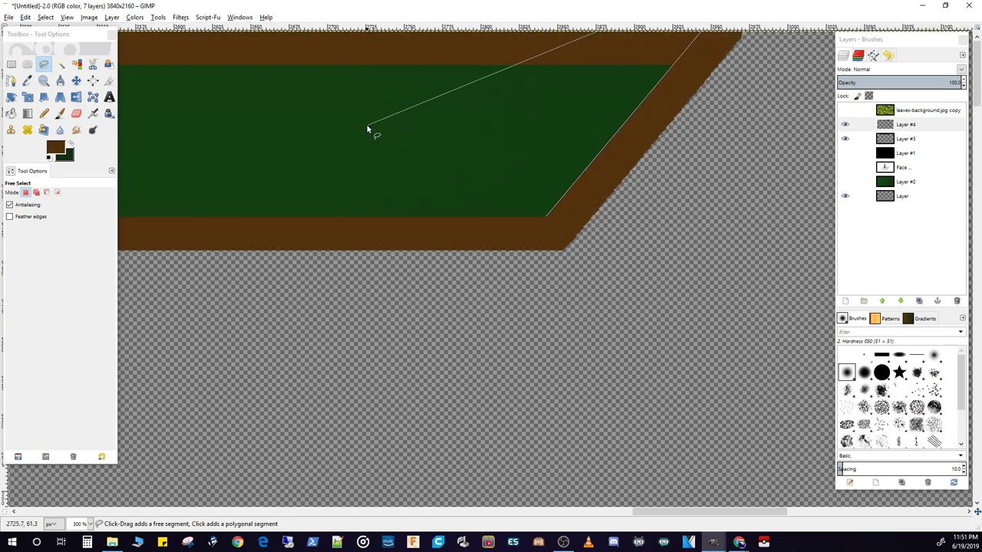
ctrl+scroll(368, 130, down, 6)
click(471, 70)
click(647, 107)
key(Return)
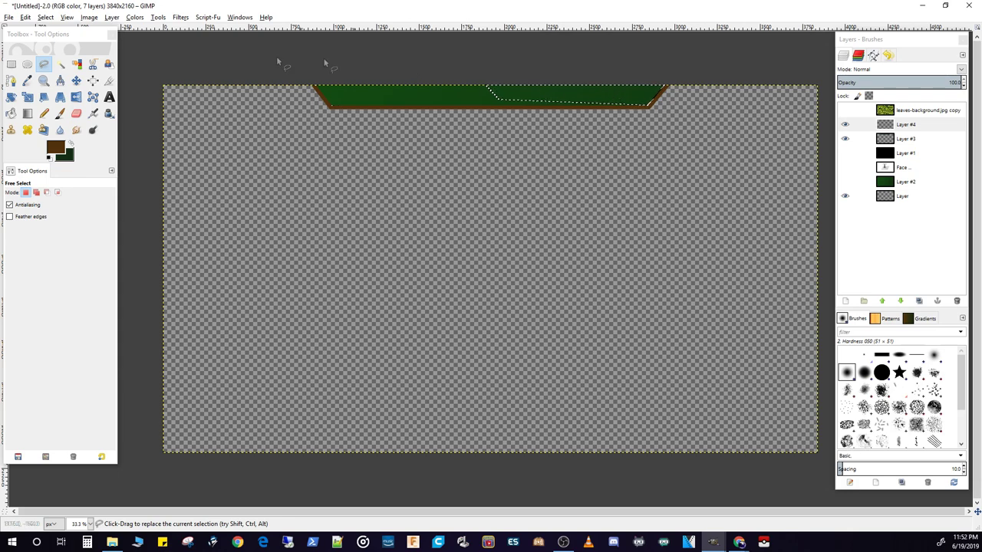
- Deselect everything with Rectangle Select and make Layer #4 the active layer
click(17, 66)
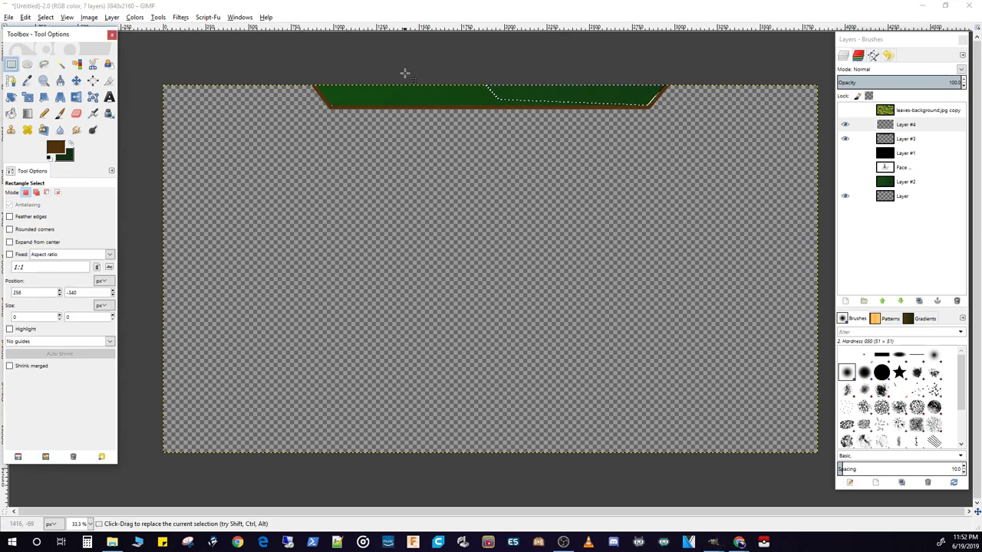
click(274, 57)
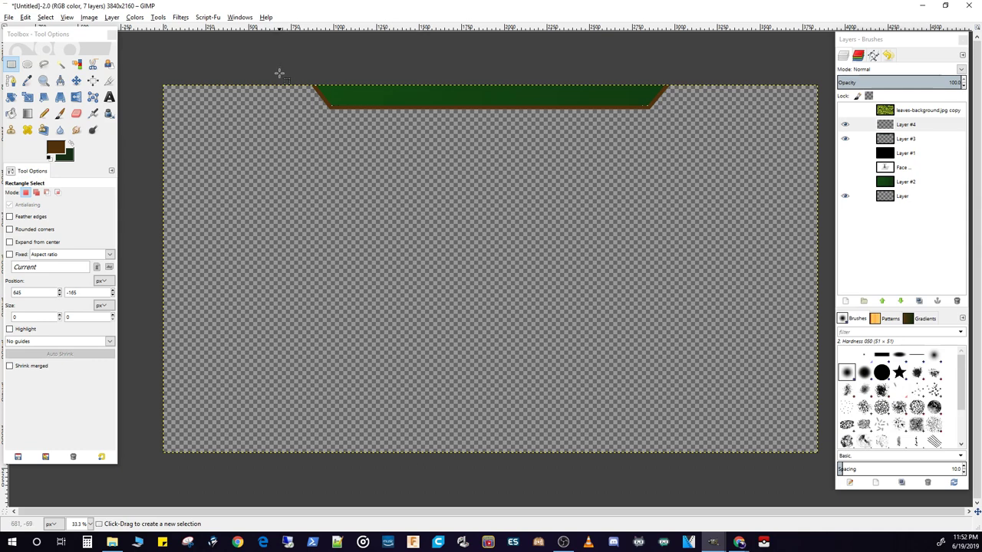
click(909, 127)
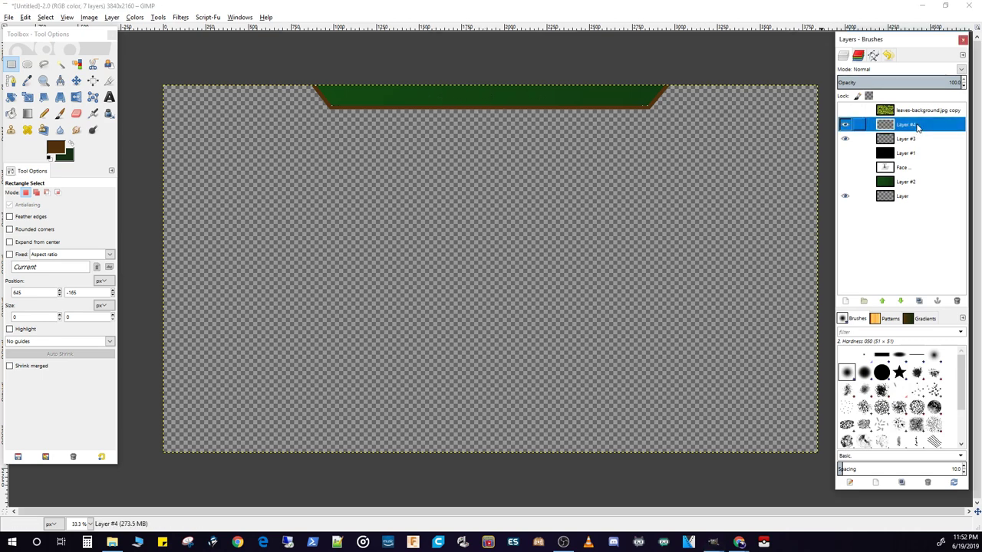
click(178, 18)
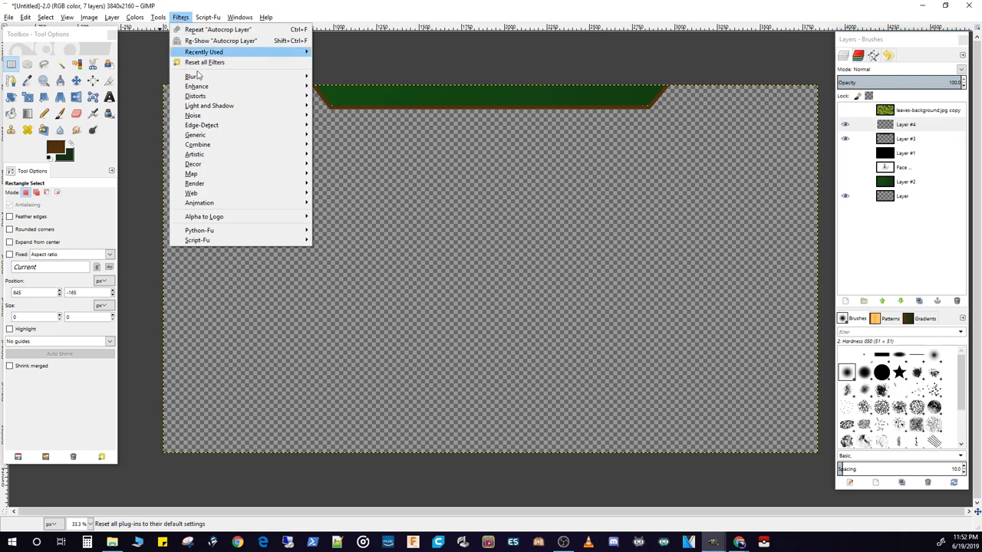
- Apply a Drop Shadow to Layer #4: offset 0, -6, blur 5, opacity 92, no resizing
mouse_move(235, 108)
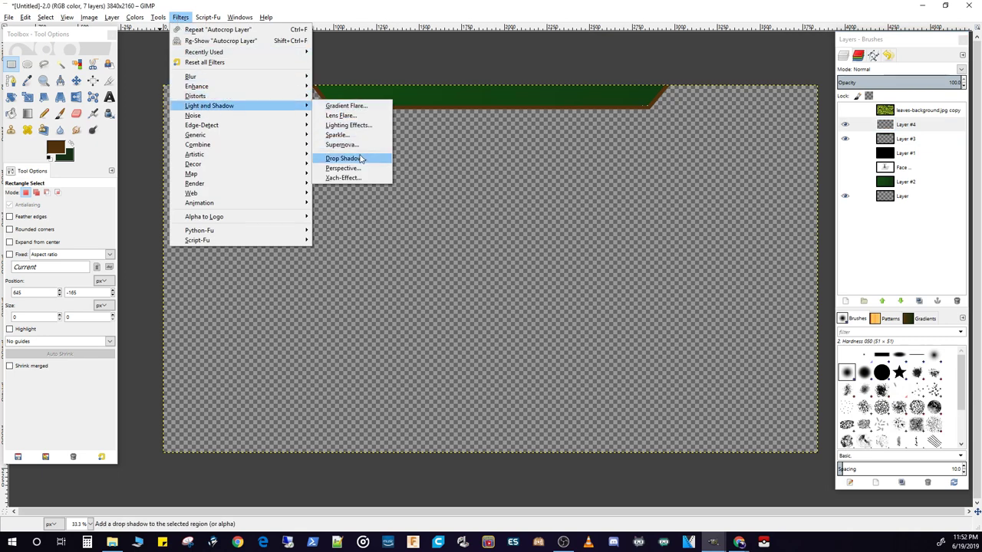
click(357, 158)
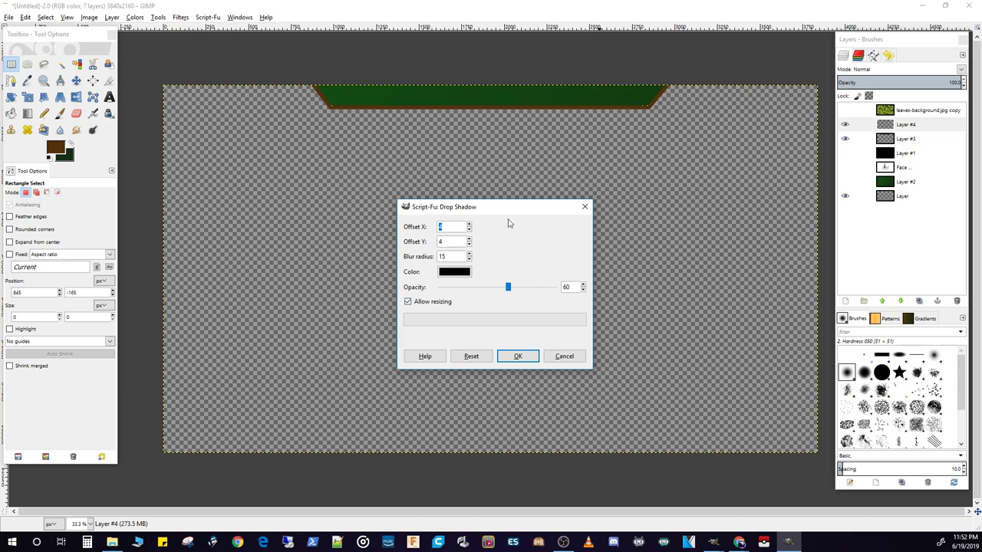
click(407, 302)
drag(507, 285, 537, 288)
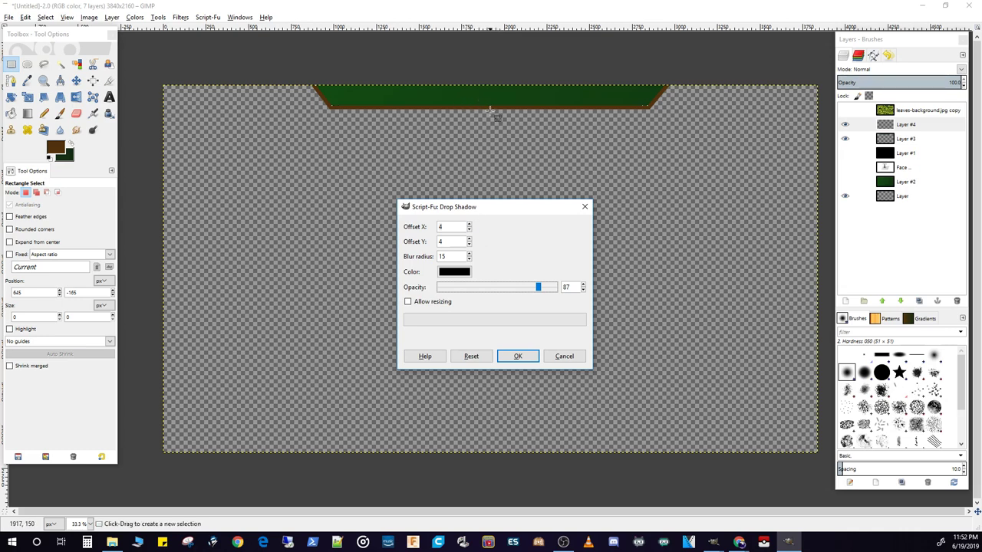
click(469, 230)
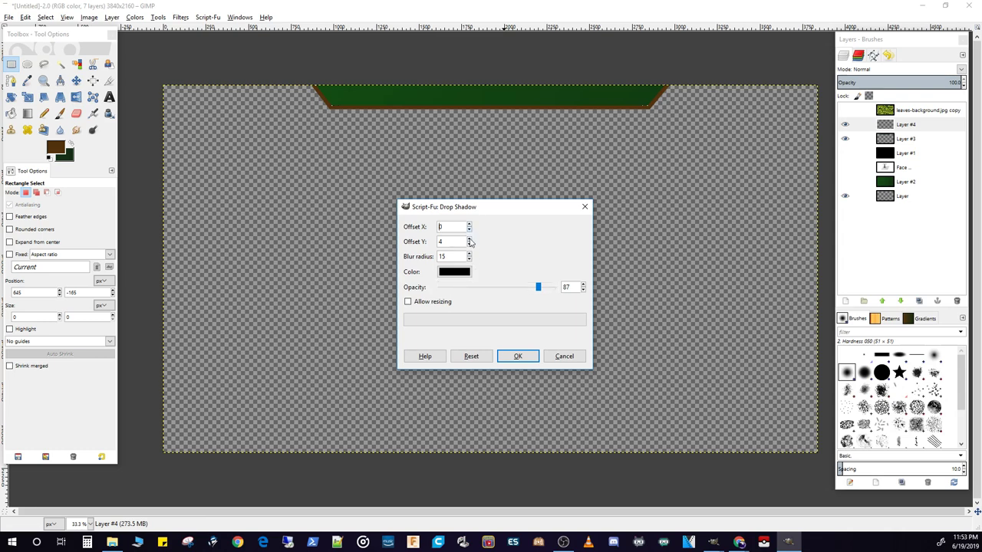
text(-6)
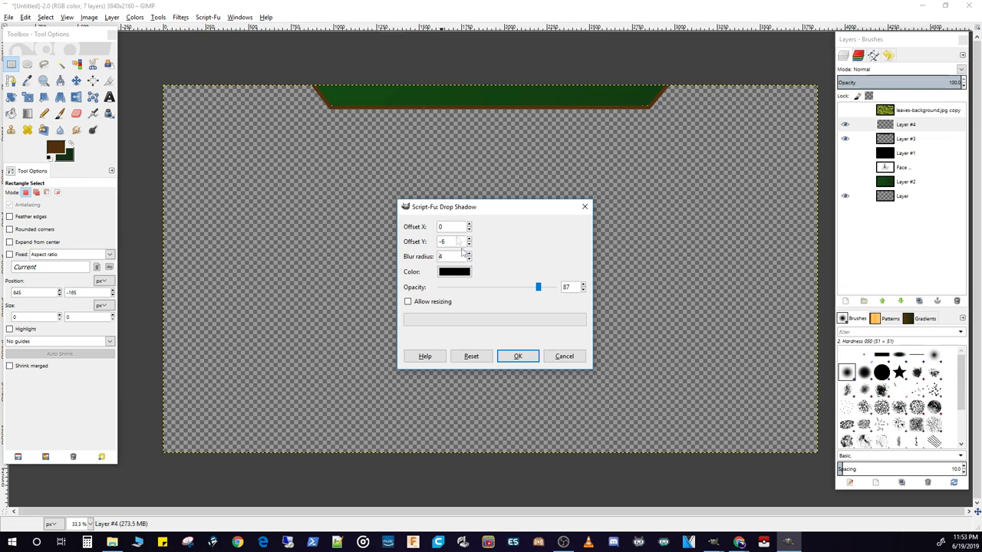
drag(539, 289, 545, 290)
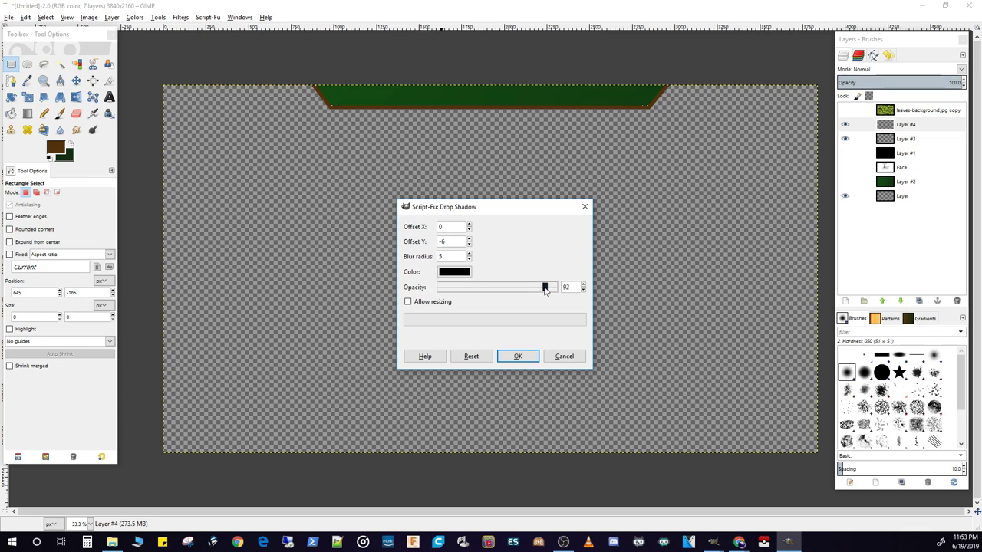
click(518, 356)
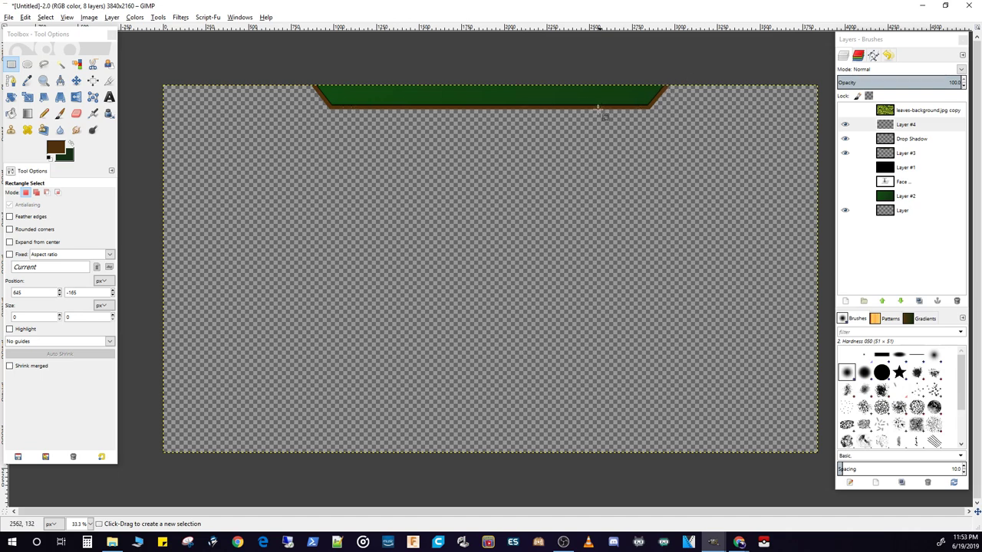
- Undo the shadow and reapply Drop Shadow with offset 8, 8 and a larger blur radius
key(ctrl)
key(ctrl+z)
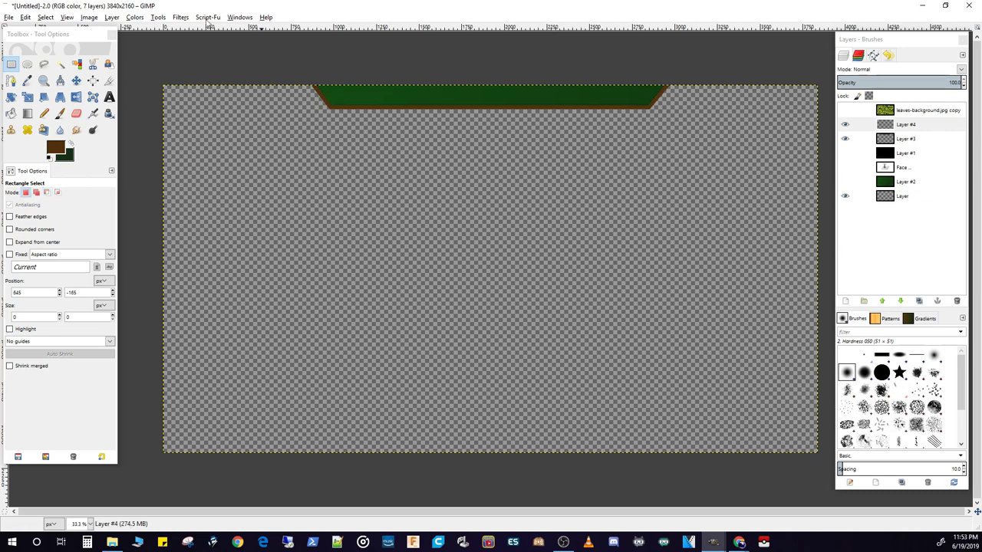
click(180, 16)
mouse_move(209, 106)
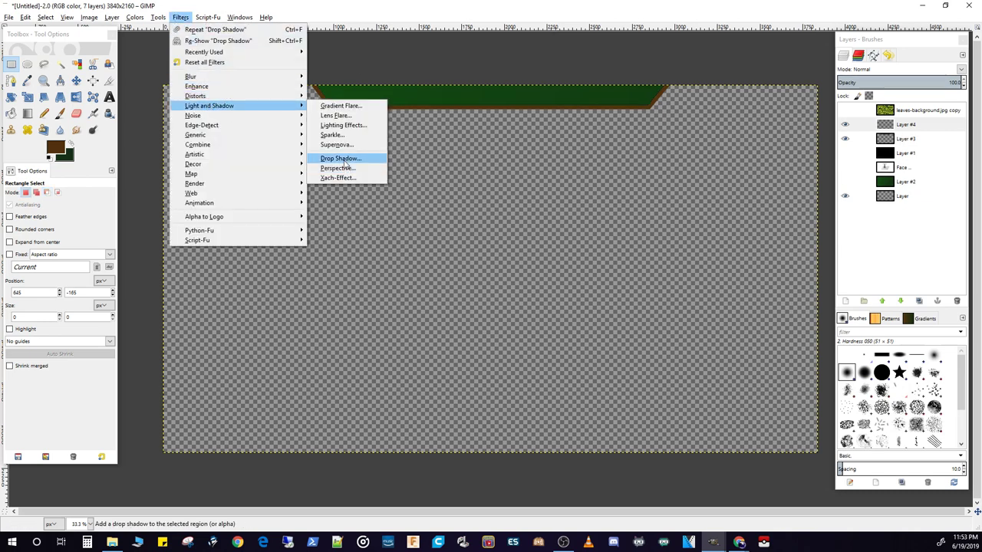
click(342, 158)
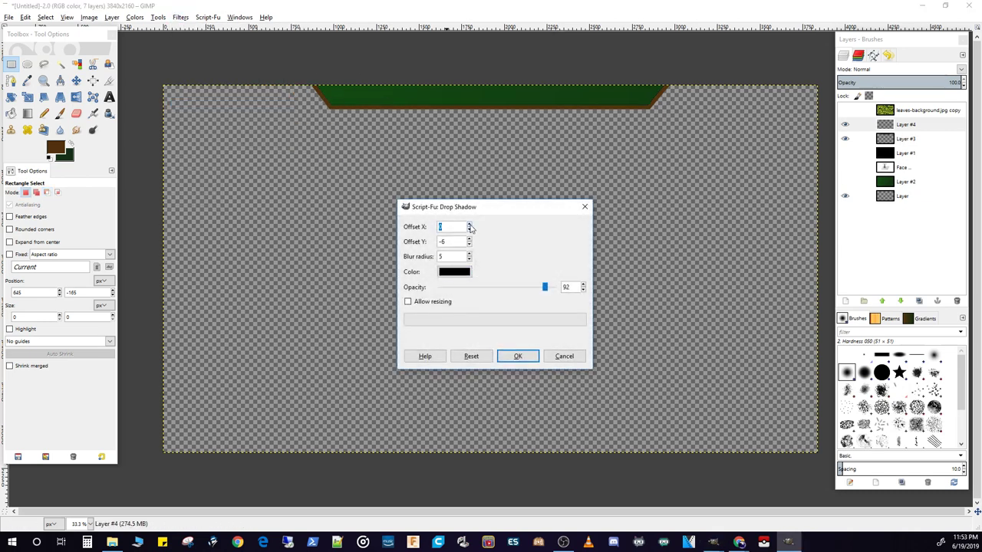
text(7)
click(469, 244)
key(Tab)
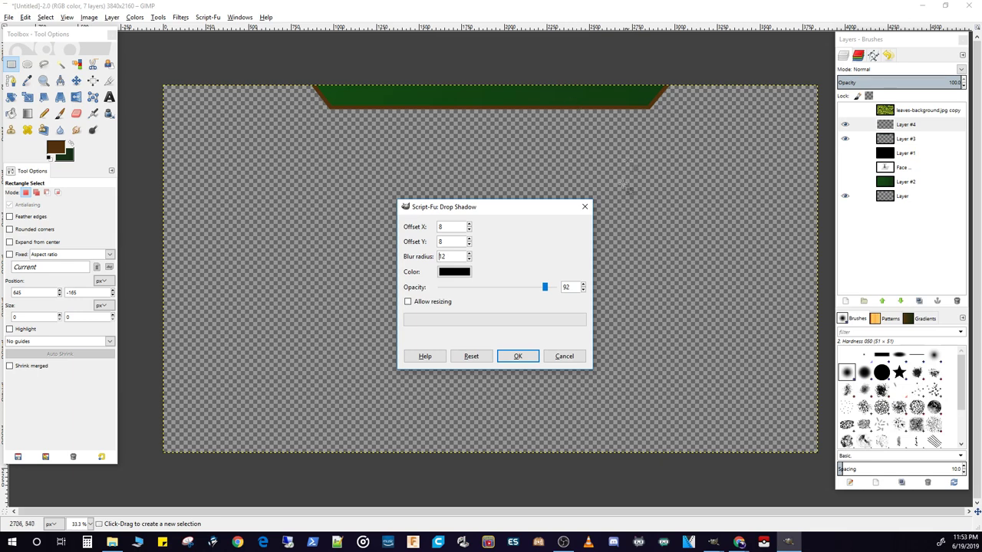
click(519, 356)
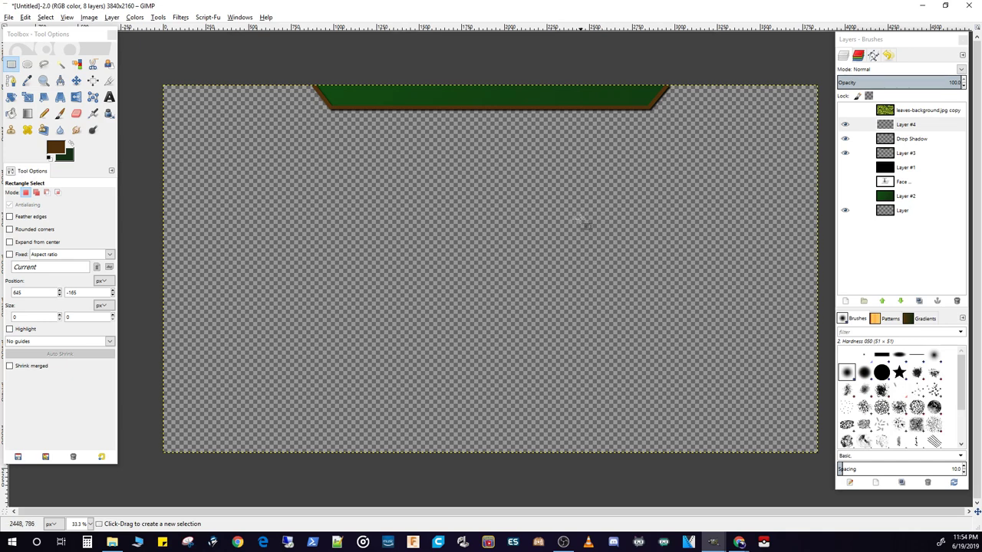
- Select a rectangle on the canvas's right side and bucket-fill it with brown
click(11, 64)
drag(821, 212, 673, 312)
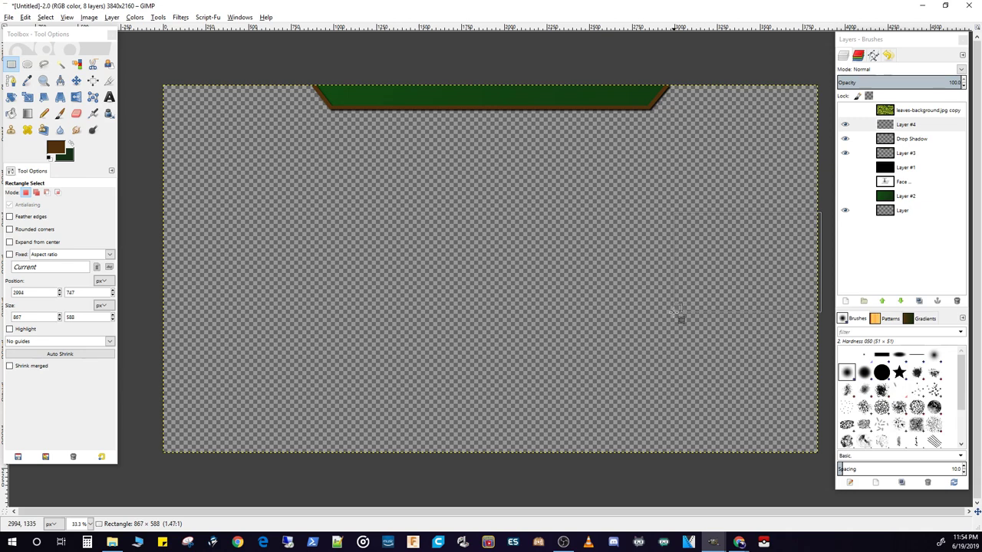
drag(674, 312, 671, 316)
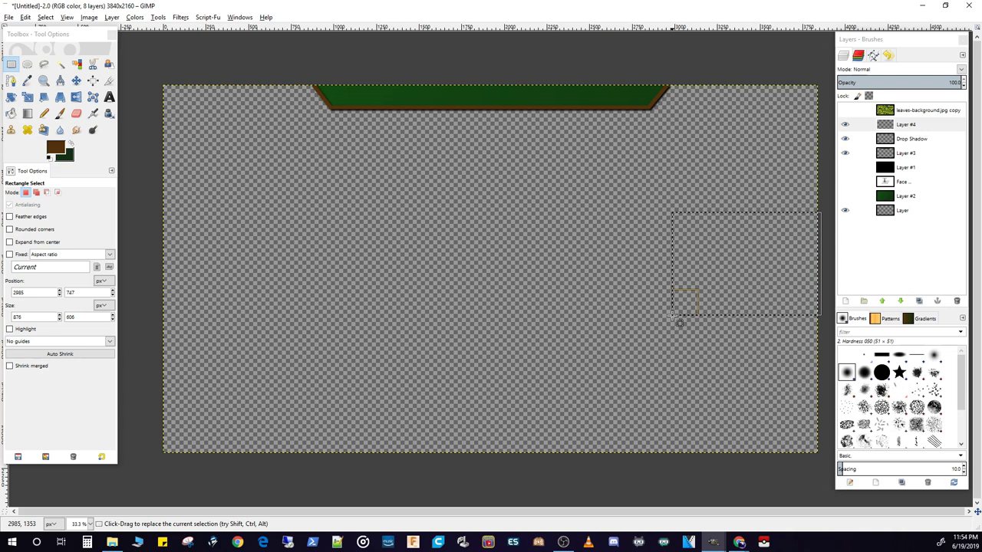
key(shift+b)
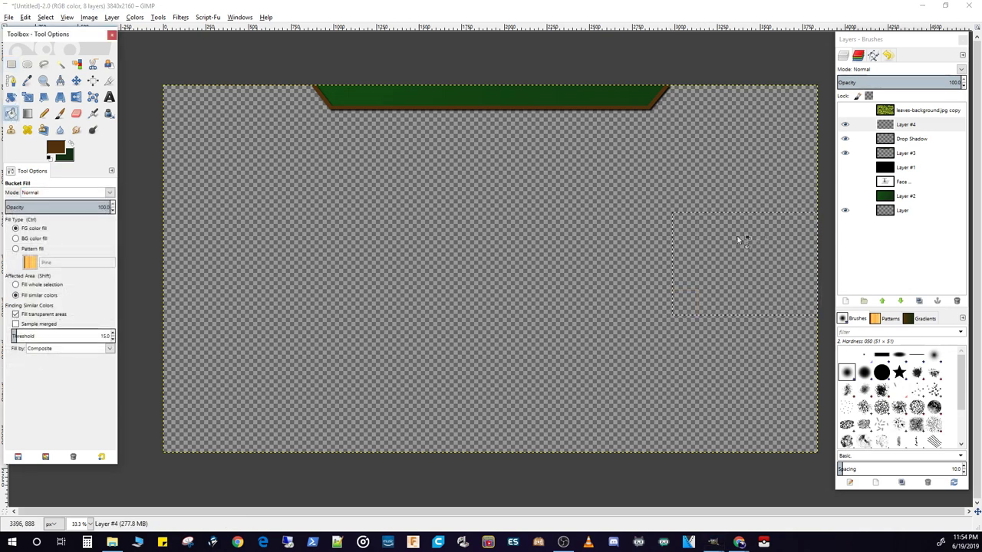
click(674, 242)
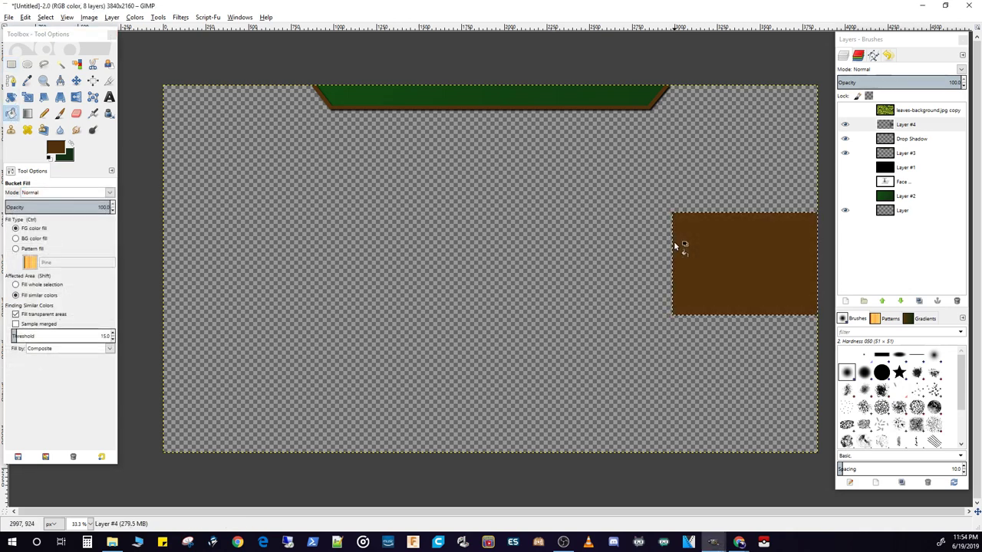
click(46, 17)
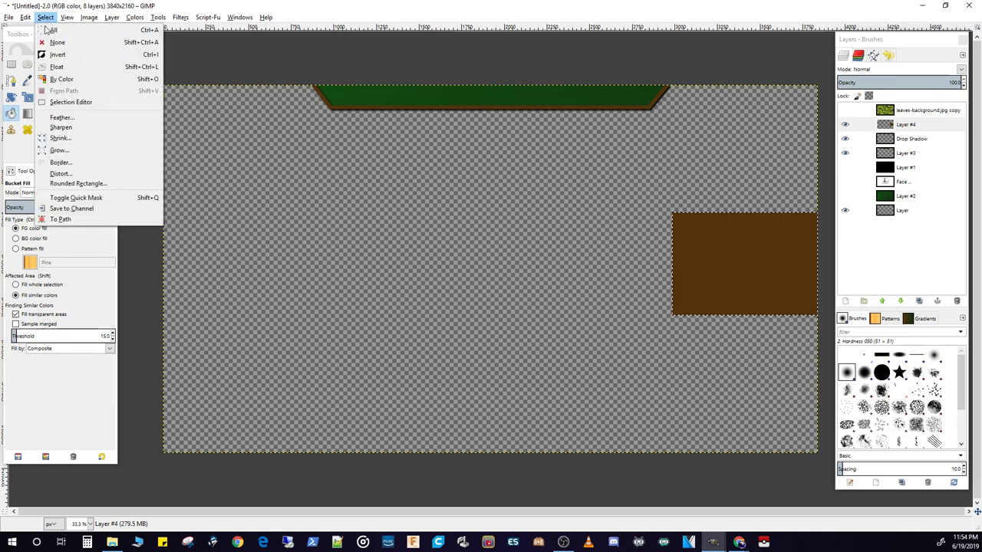
- Shrink the selection by 21 px and reshape it as an adjustable rectangle
click(63, 132)
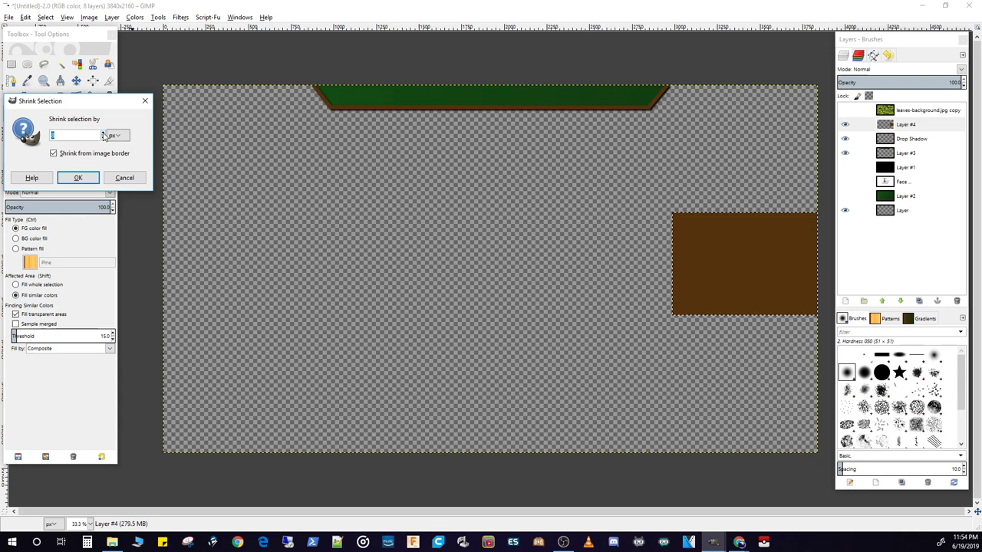
scroll(104, 135, up, 5)
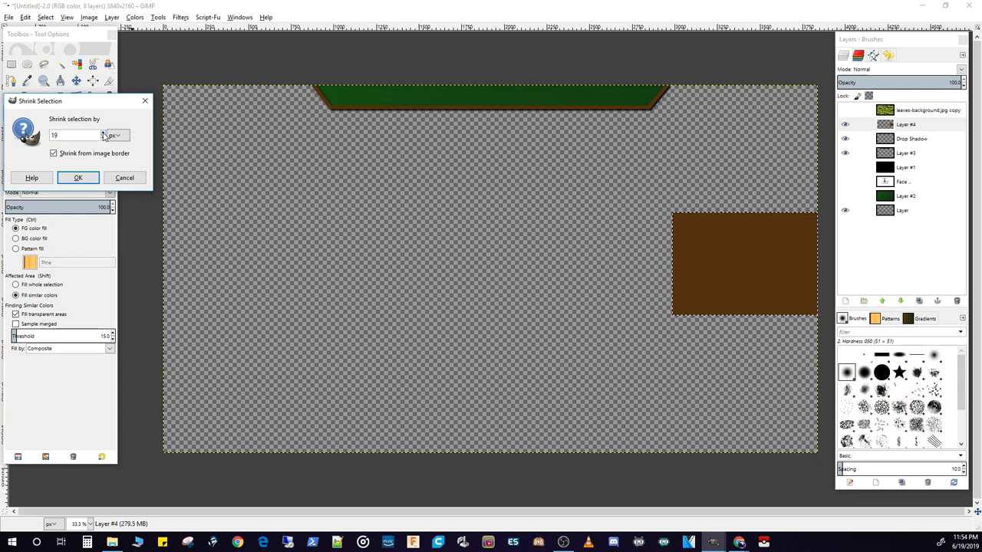
scroll(104, 135, up, 1)
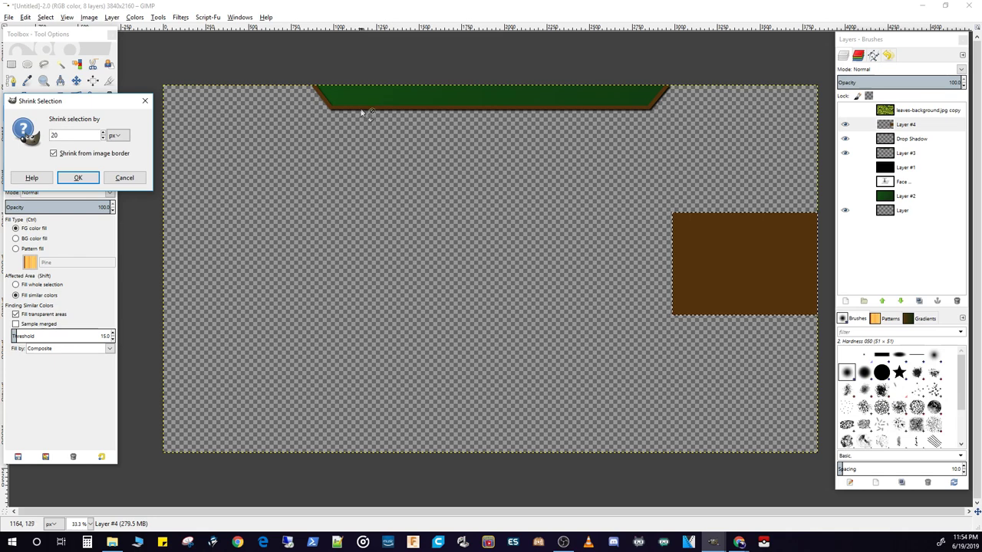
scroll(104, 135, up, 1)
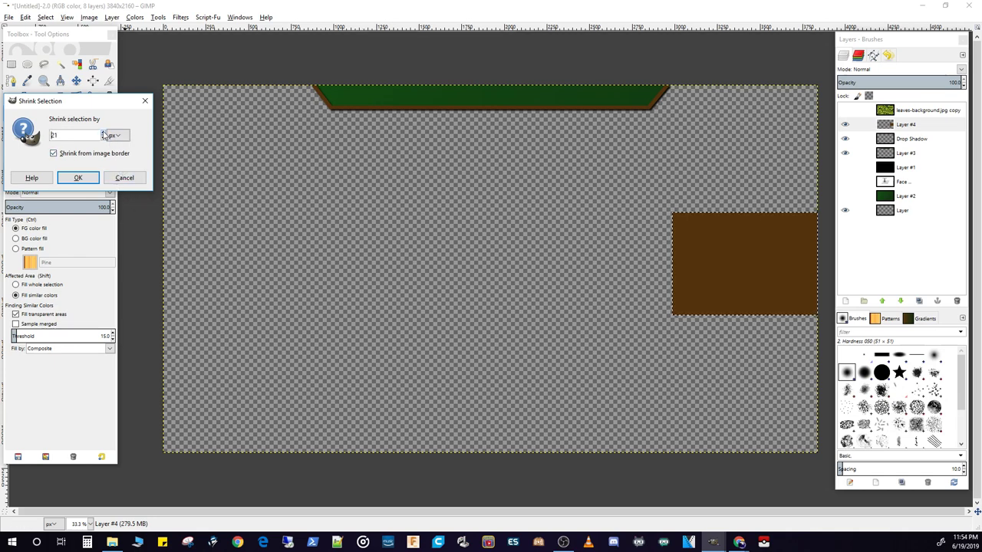
click(89, 178)
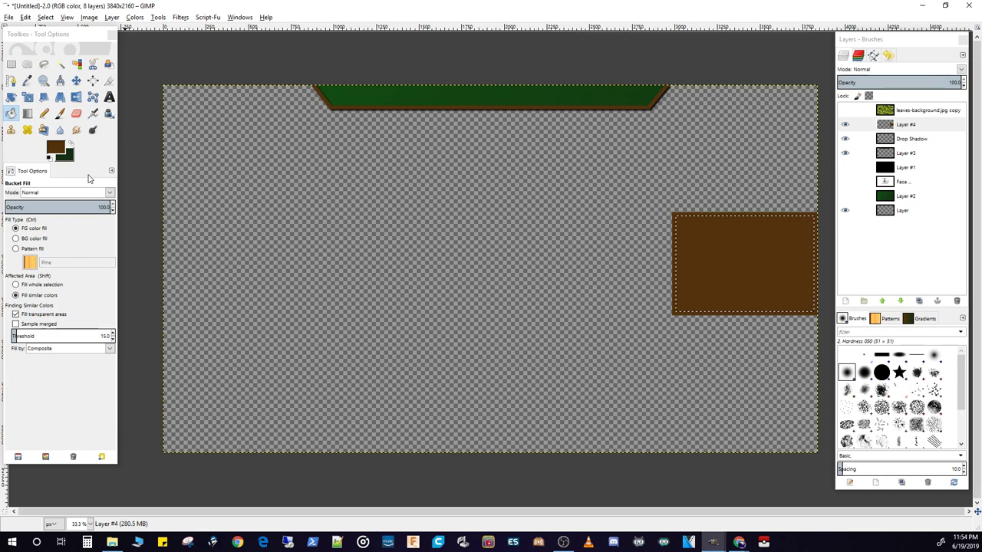
click(12, 66)
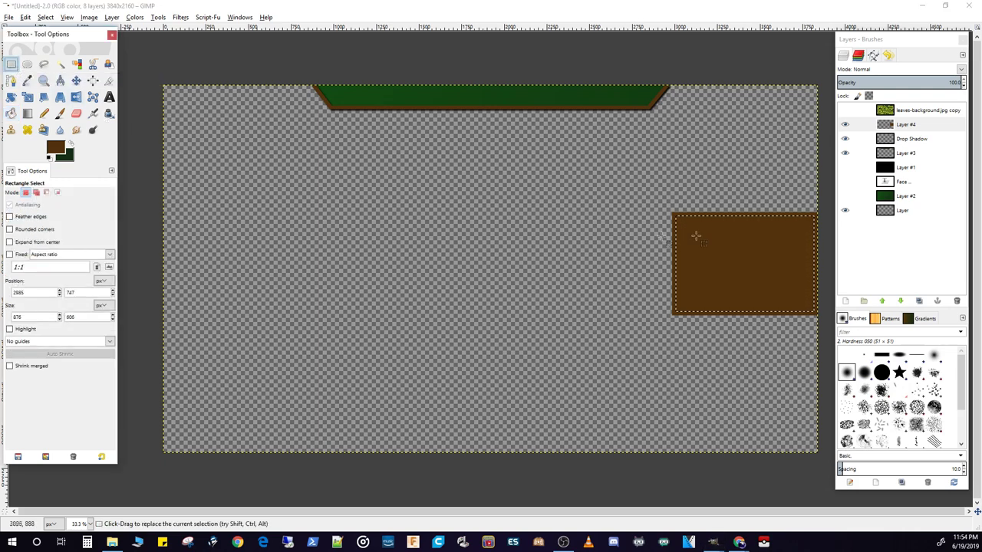
click(812, 218)
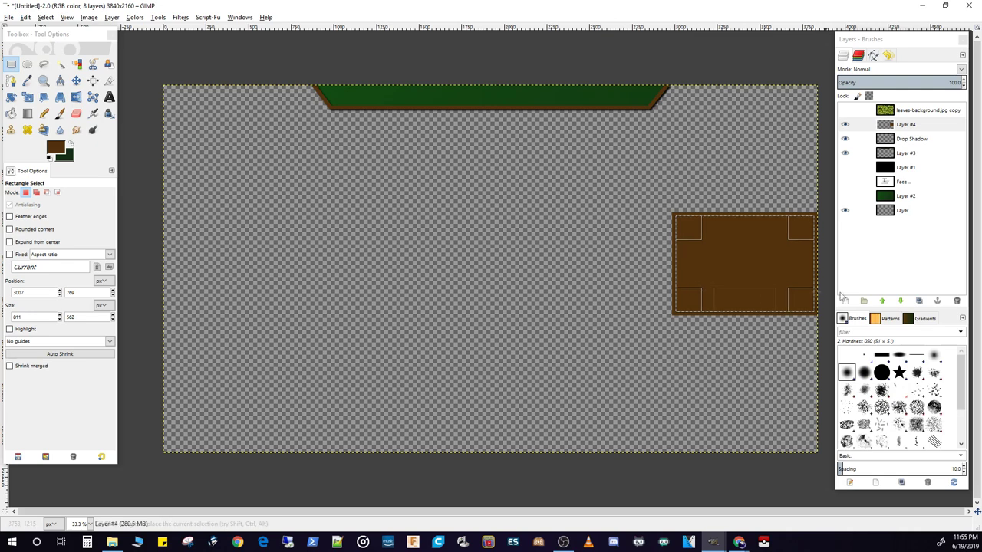
drag(813, 235, 821, 235)
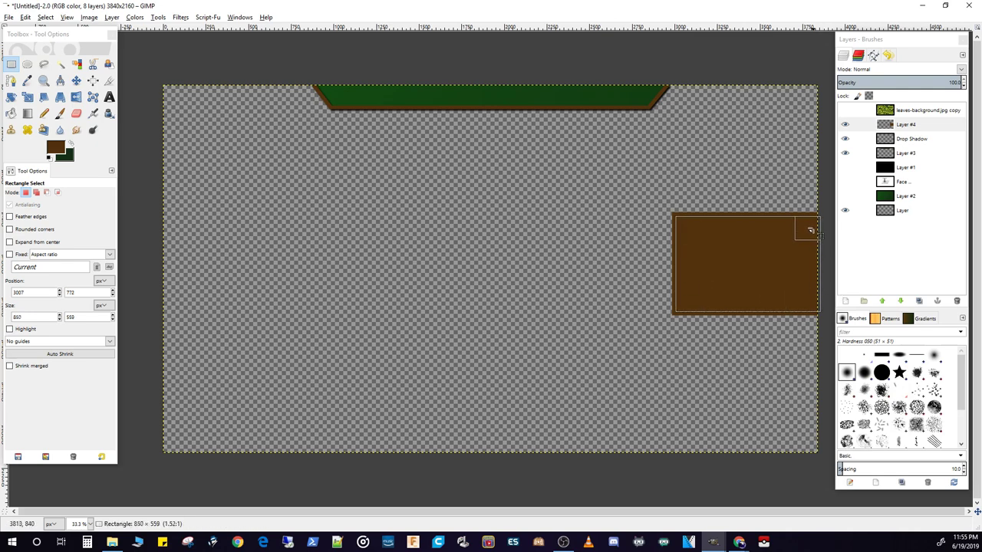
click(818, 227)
- Stretch the inner selection to the box's right edge and delete it, leaving a brown frame
key(ctrl+z)
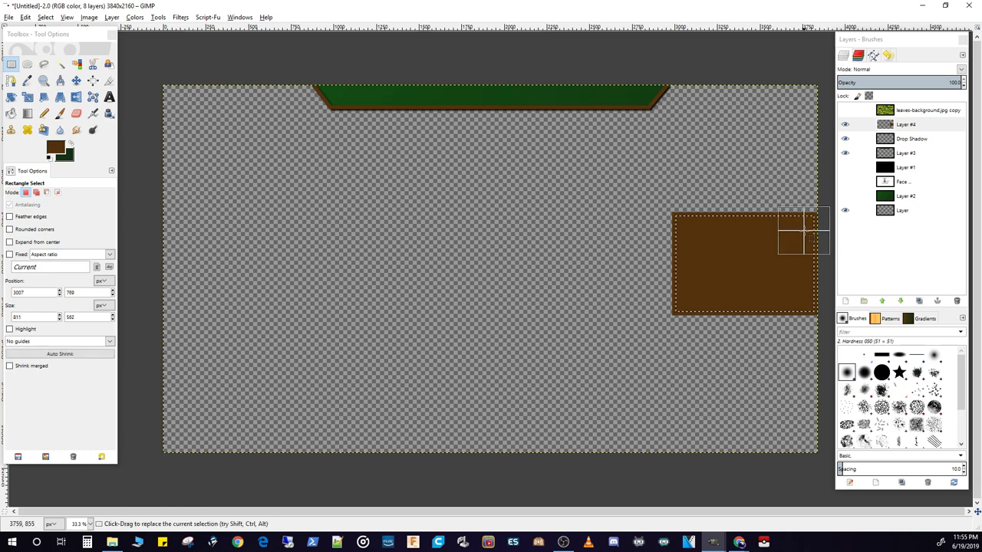
drag(802, 226, 808, 226)
key(Delete)
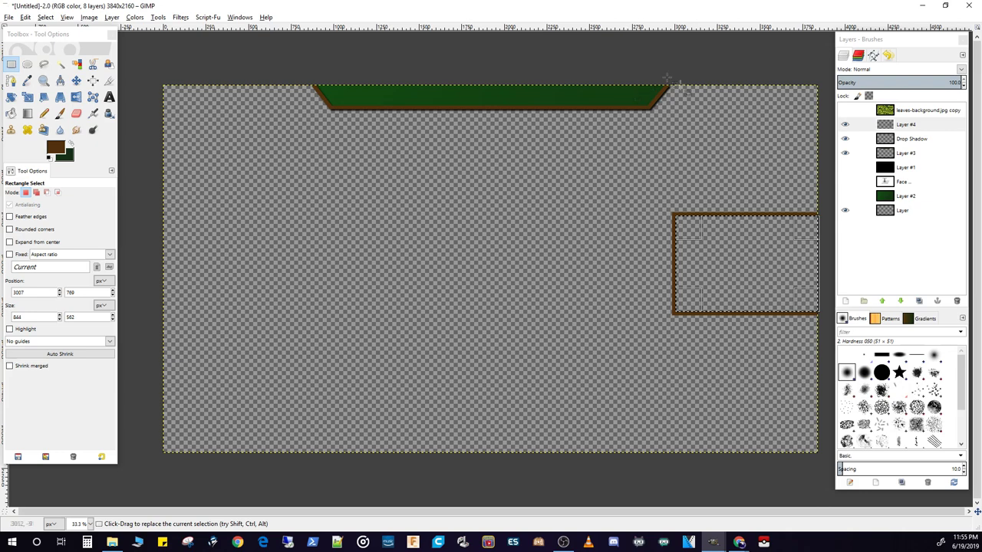
key(t)
click(335, 94)
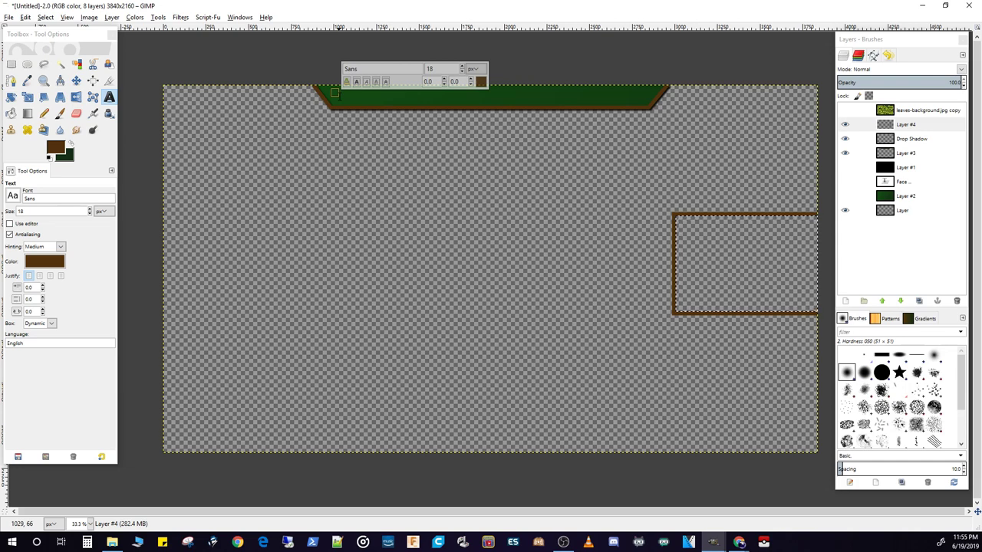
- Type 'Subscriber' in the text box at the banner's left end and select all of it
text(S)
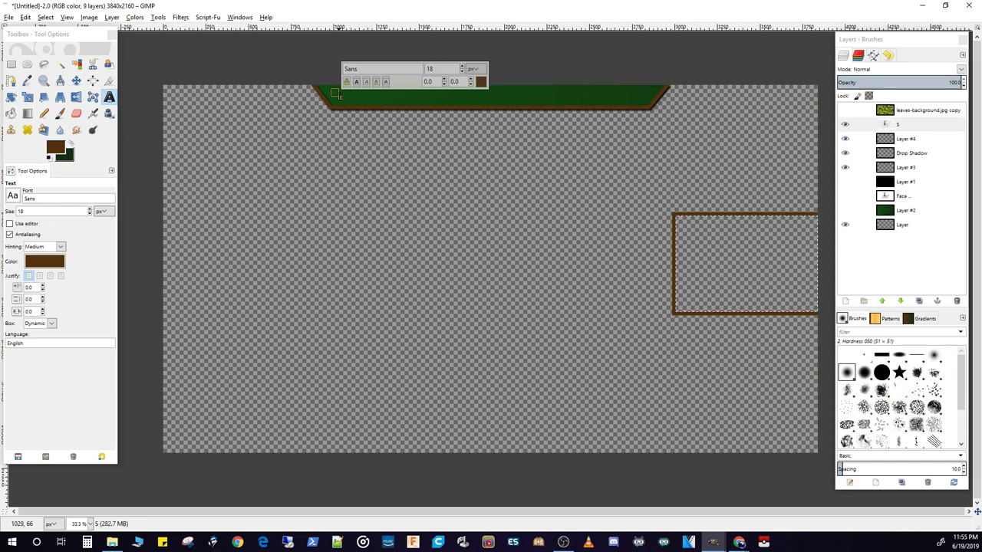
text(ubscriber)
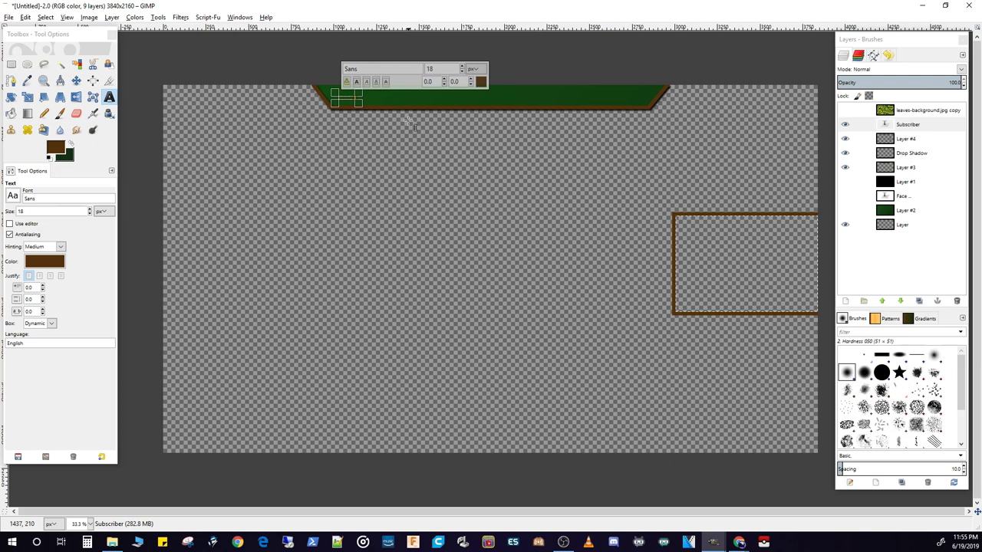
key(ctrl+a)
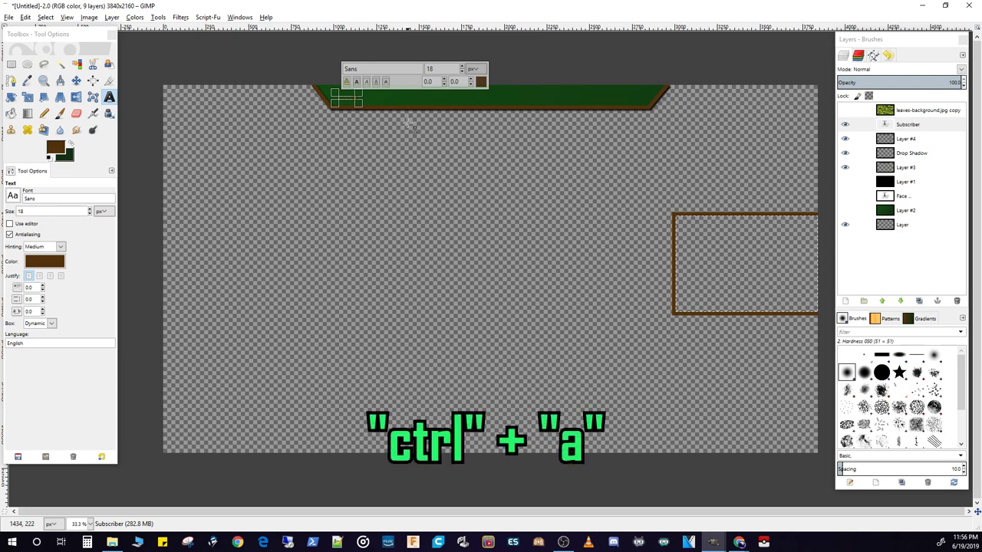
- Recolour the selected Subscriber text from dark brown to orange ee9025 by raising V to 93
click(481, 82)
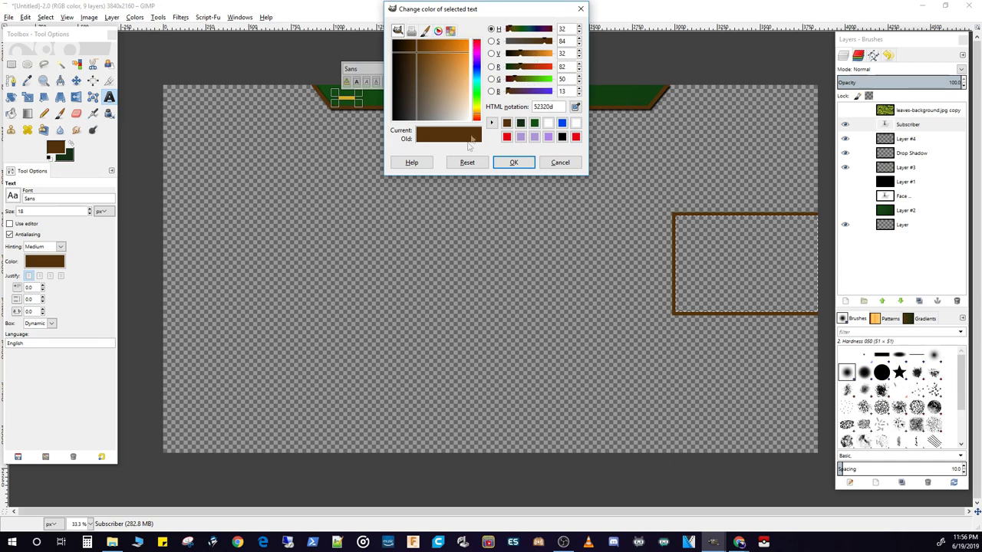
click(548, 53)
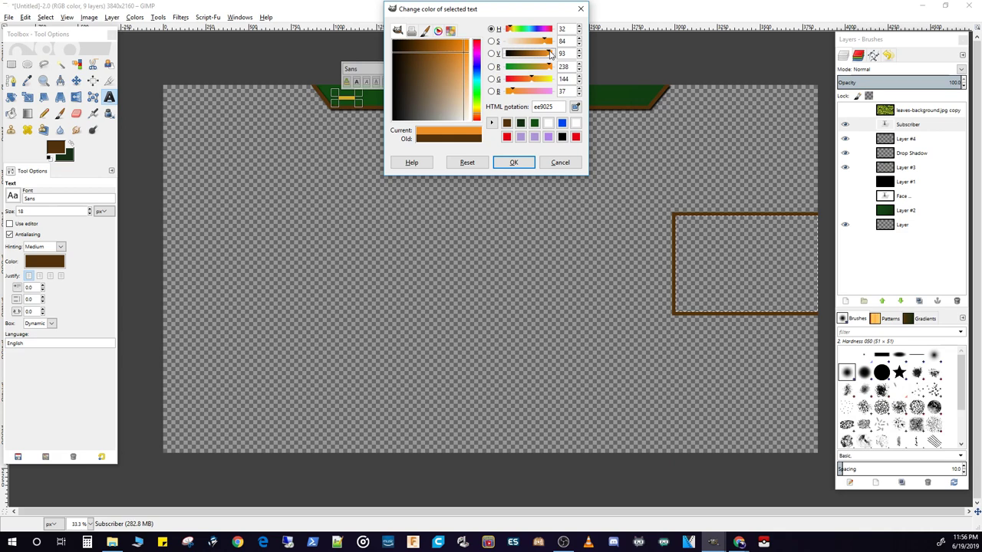
click(514, 164)
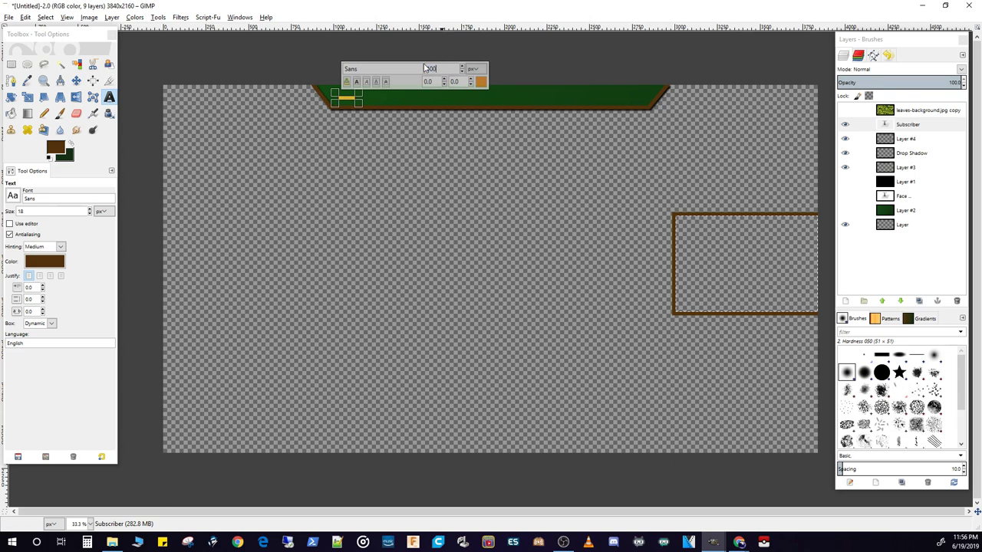
- Apply size 100 to the Subscriber text and drag it up into the green banner's left end
key(Return)
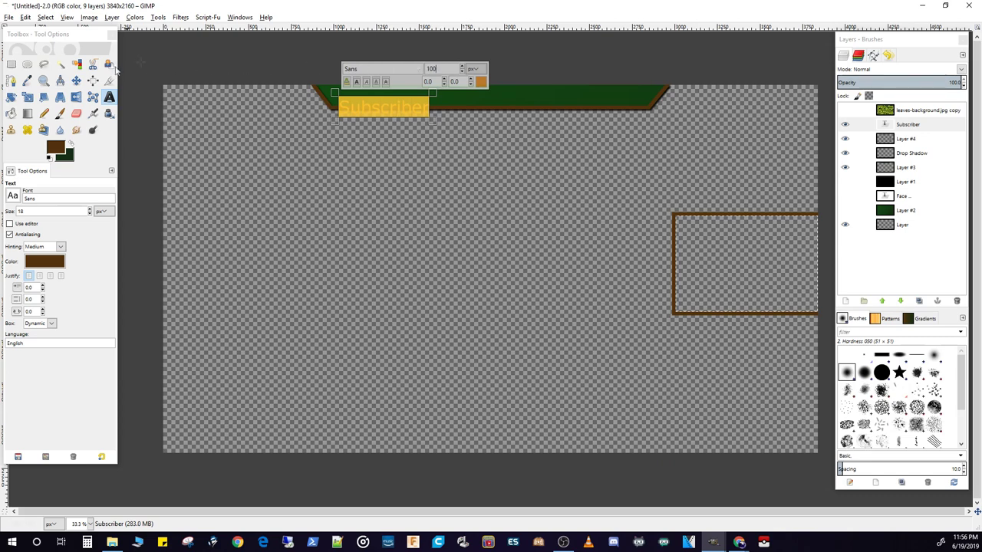
click(76, 81)
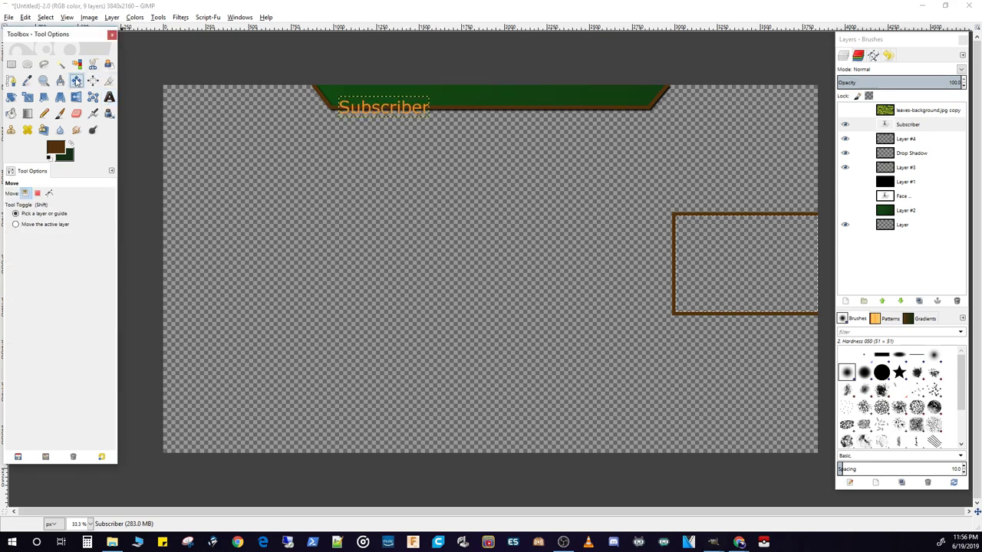
drag(357, 104, 343, 96)
click(343, 97)
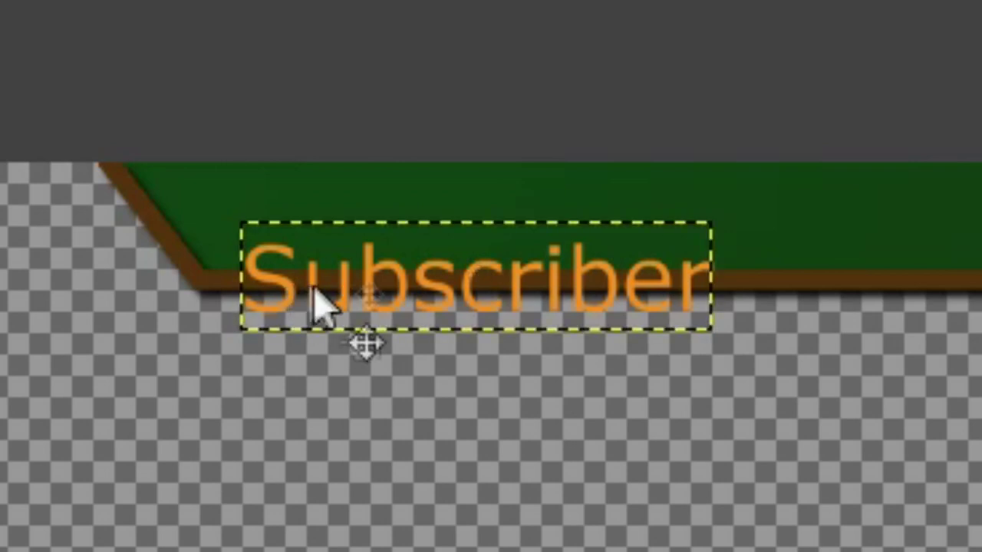
drag(376, 291, 368, 230)
drag(362, 97, 359, 97)
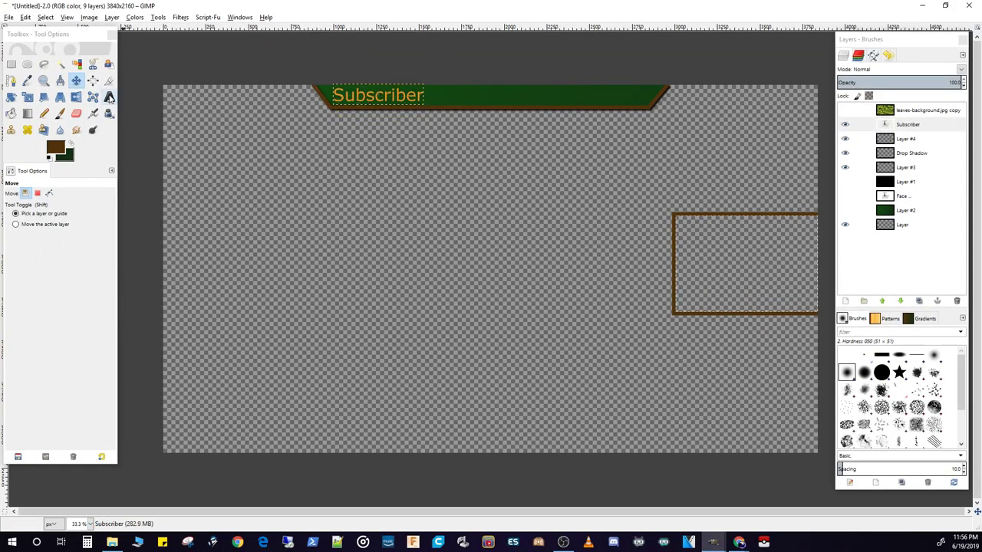
- Reselect the whole word Subscriber with the Text tool
click(109, 97)
click(359, 99)
double_click(355, 97)
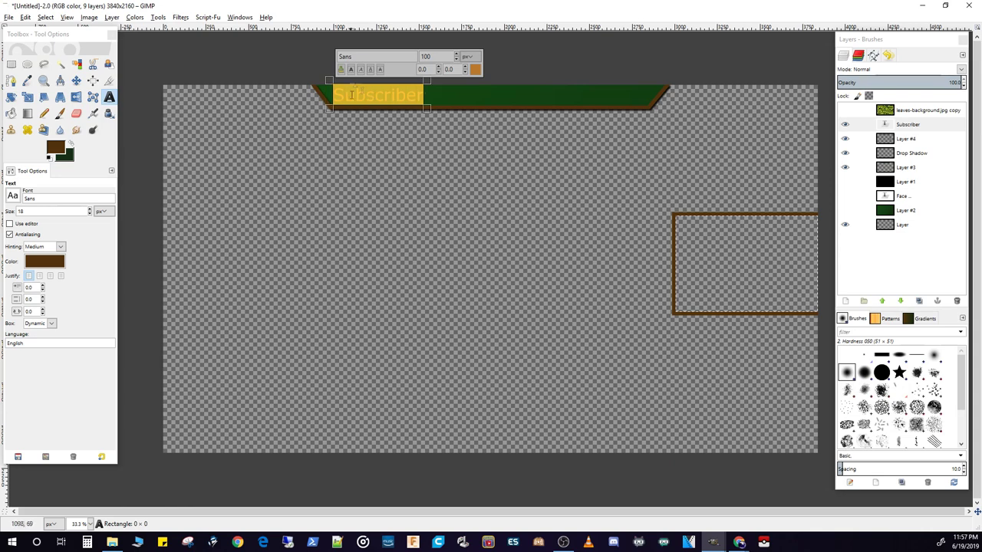
- Search the font list with 'b' and apply Bookman Old Style Semi-Bold to Subscriber
double_click(346, 56)
text(a)
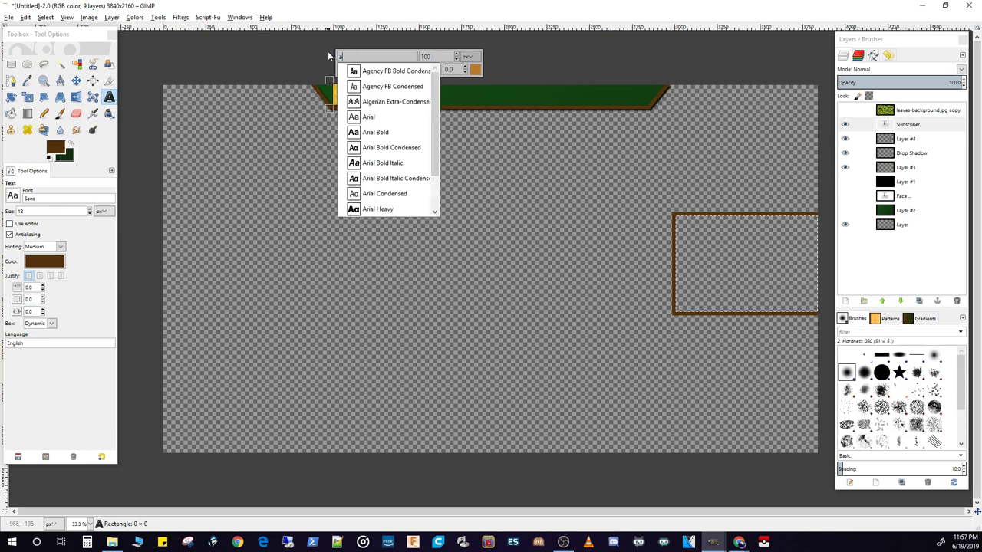
key(BackSpace)
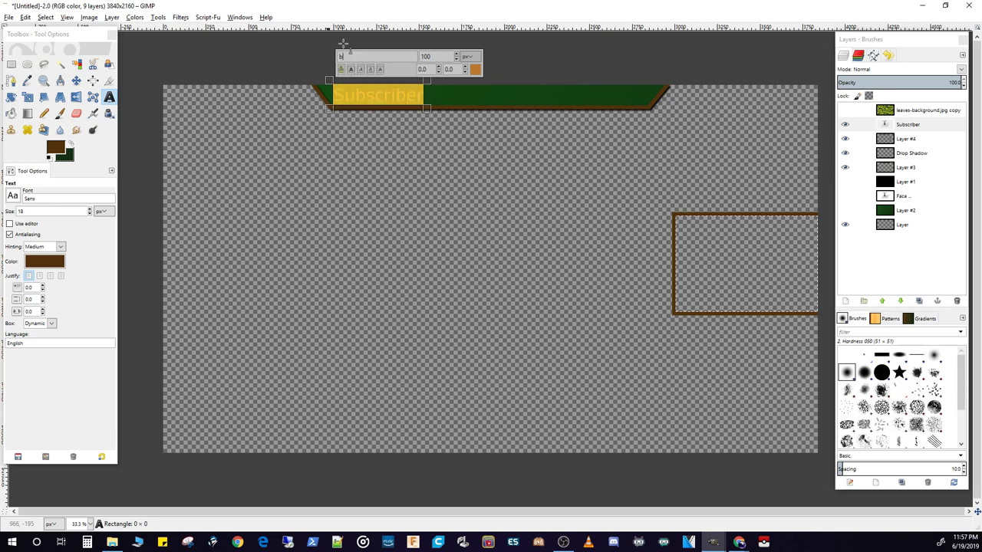
text(b)
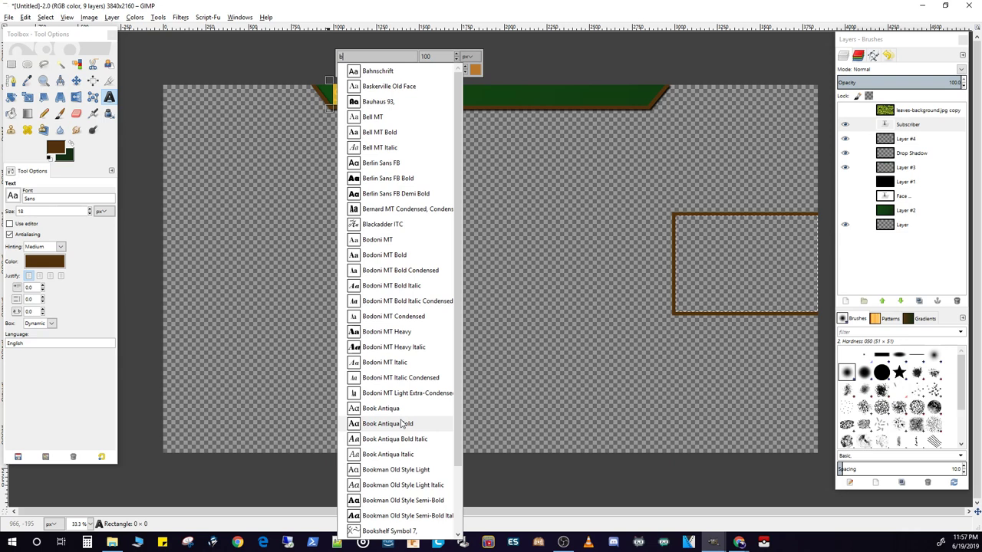
click(398, 516)
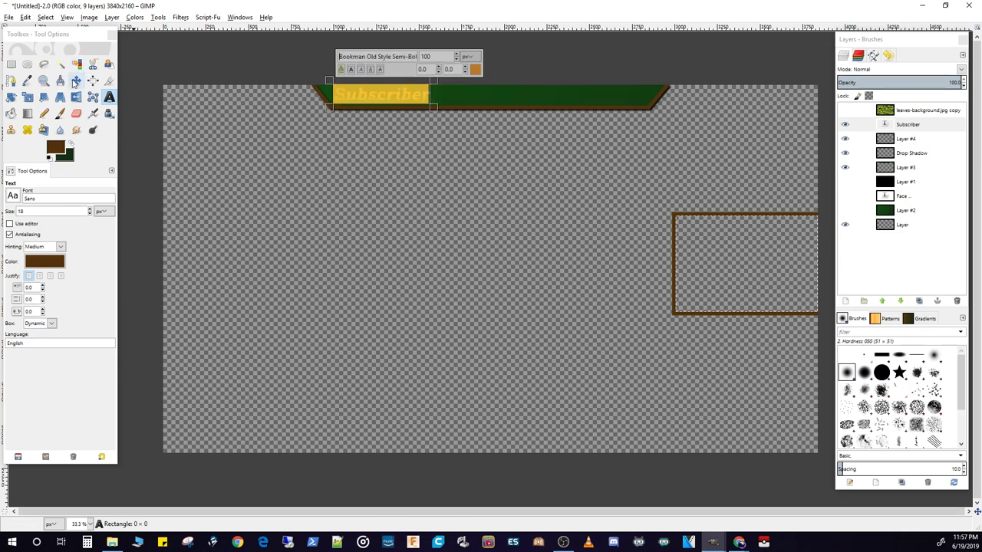
click(75, 79)
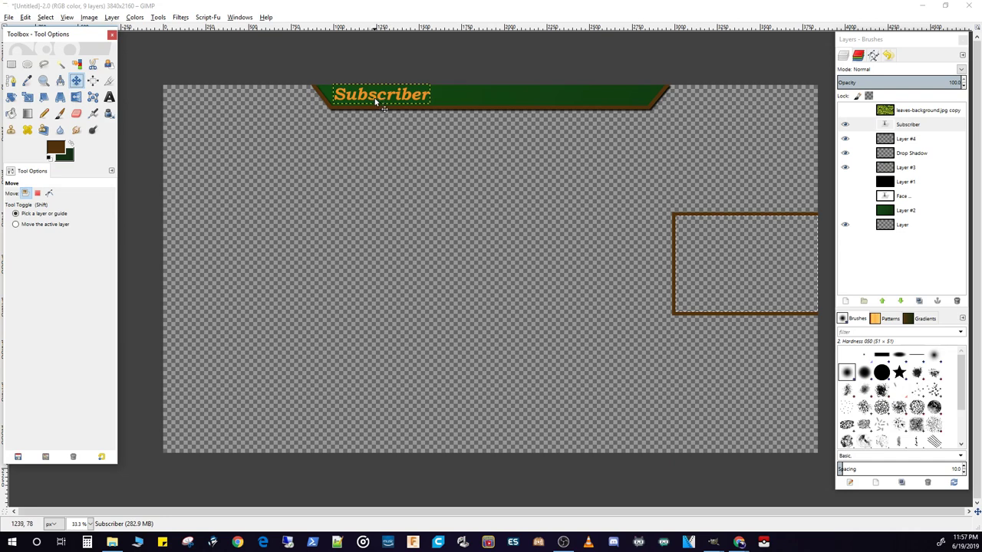
- Nudge the label slightly within the banner and delete its existing Subscriber text
drag(375, 100, 372, 102)
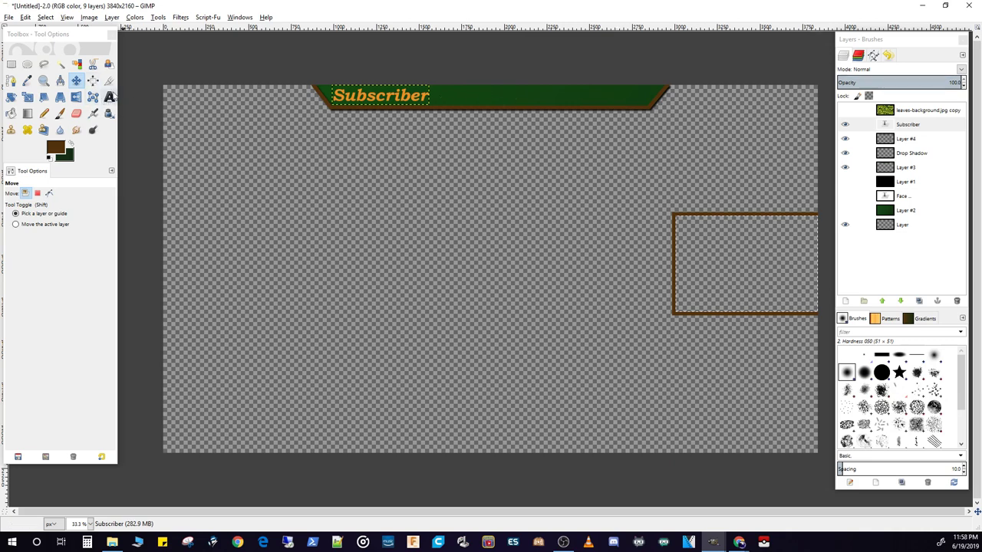
click(109, 97)
drag(365, 96, 435, 96)
key(BackSpace)
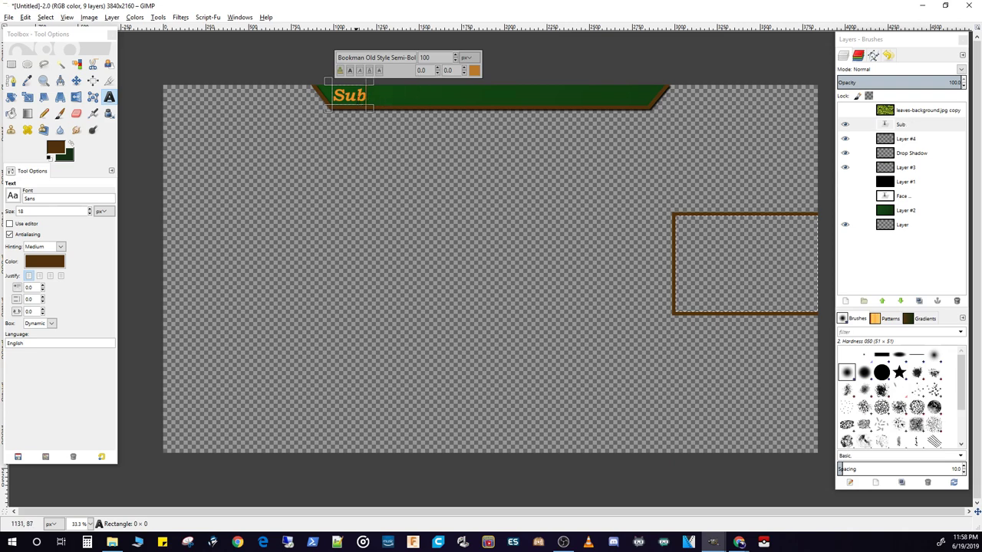
drag(335, 98, 365, 95)
key(BackSpace)
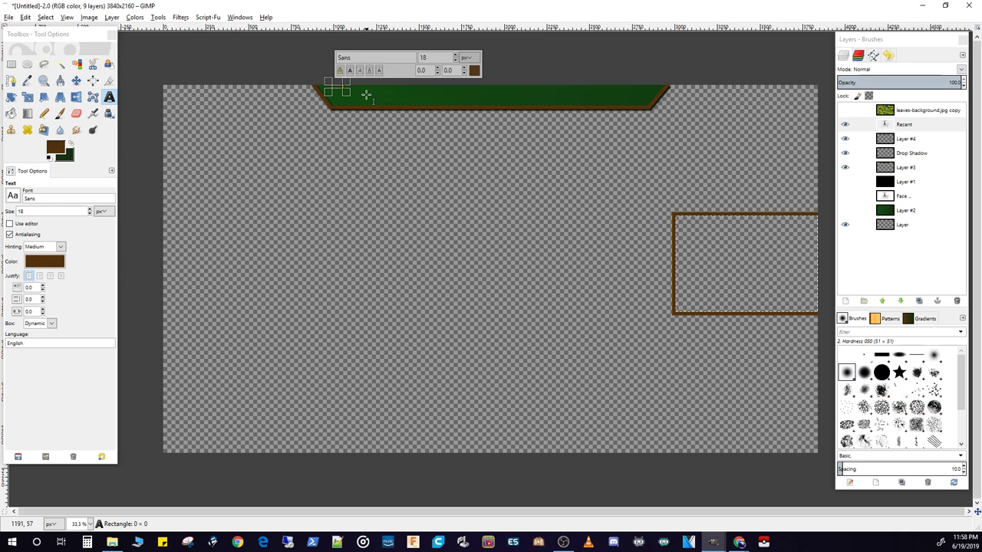
- Retype the label as 'Recent Subscriber', removing the stray leading S
text(Sub)
double_click(374, 94)
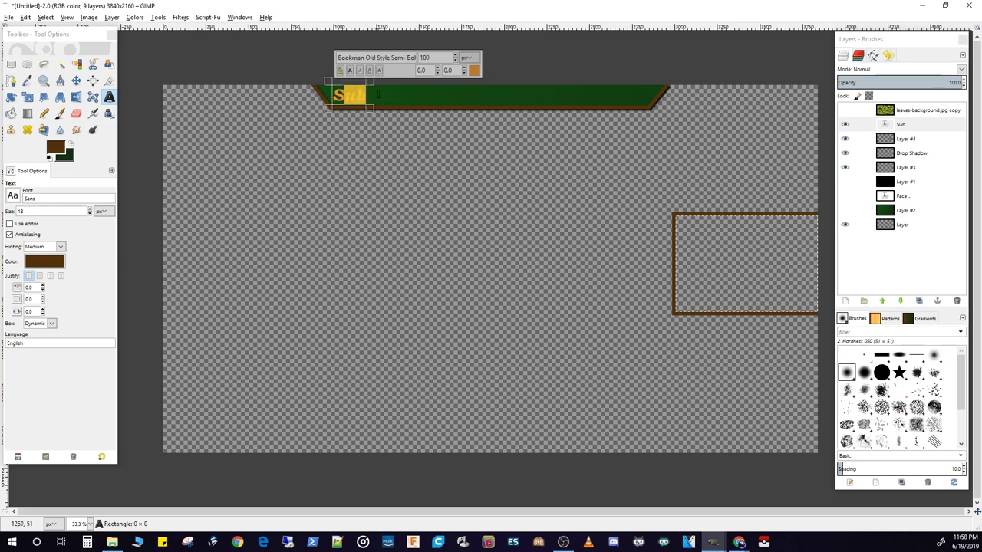
text(S)
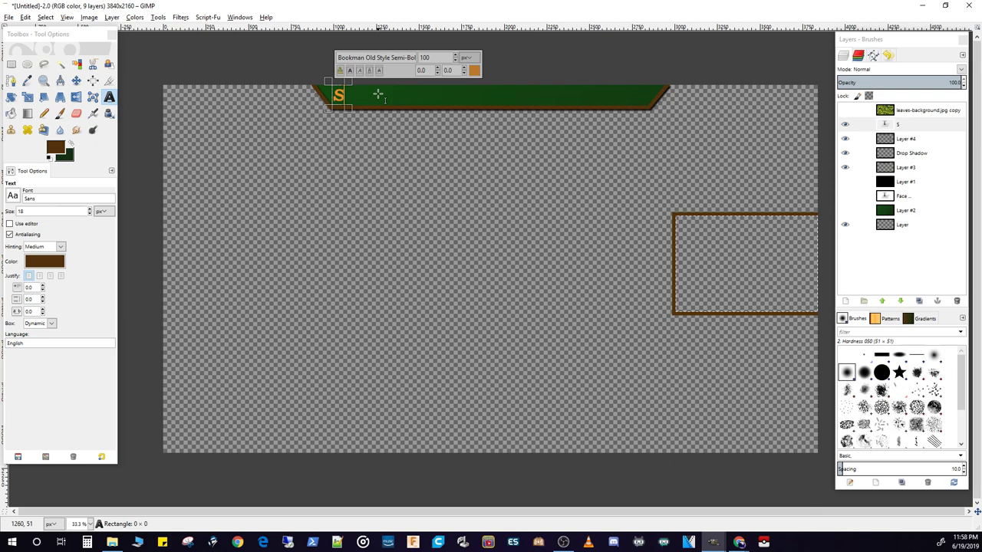
text(Recent S)
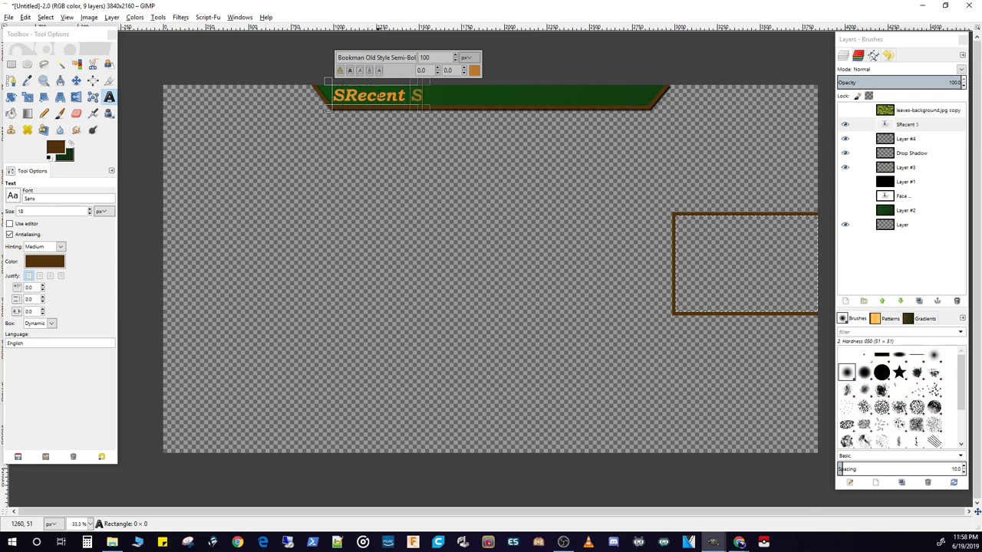
text(ubscriber)
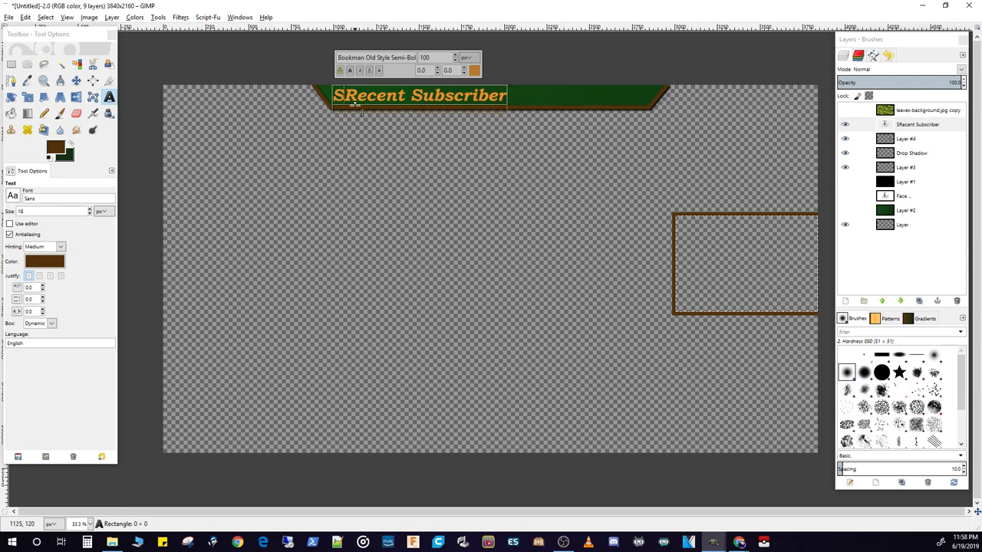
key(Home)
key(Delete)
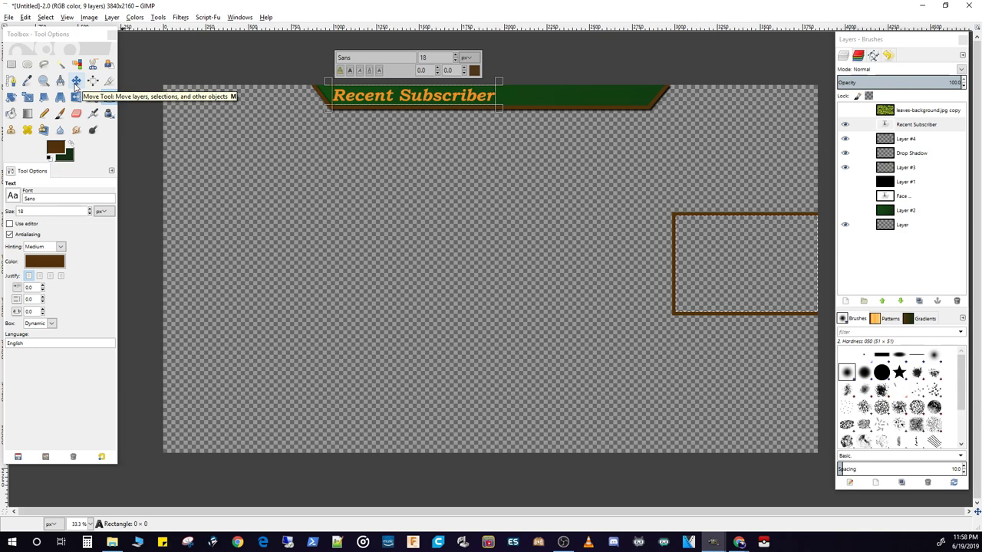
- Try sizes 40 and 860 on the label, then slide it right along the banner
click(75, 81)
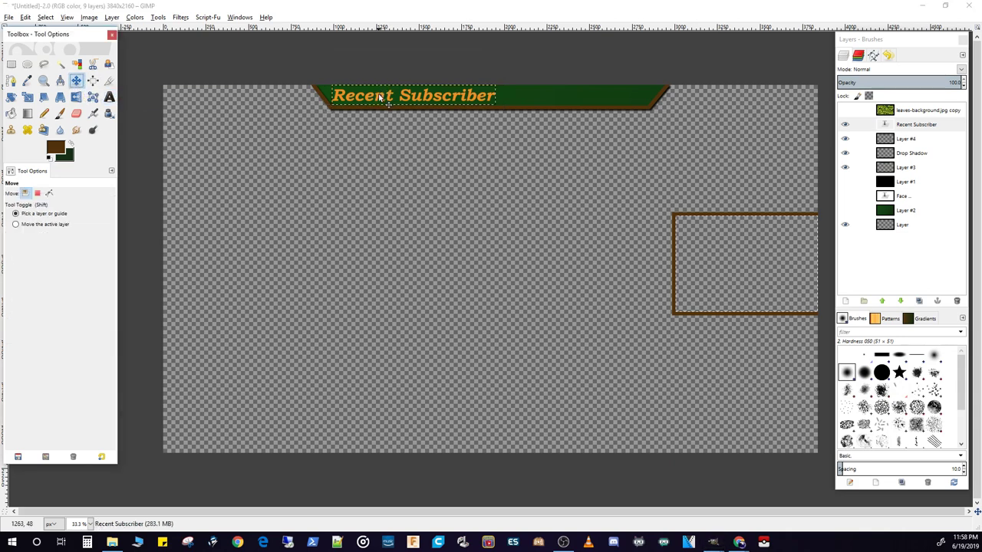
click(109, 97)
click(491, 96)
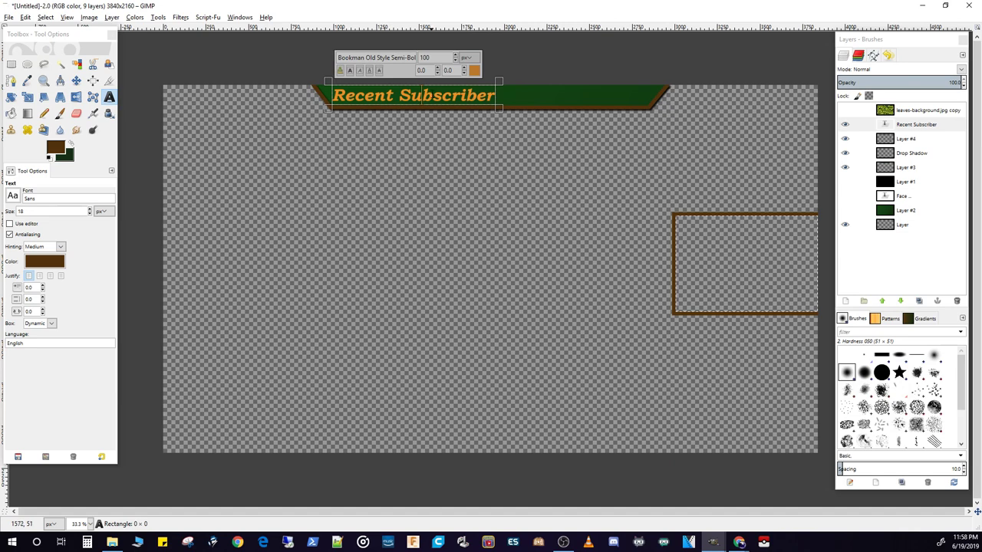
key(ctrl+a)
text(40)
key(Return)
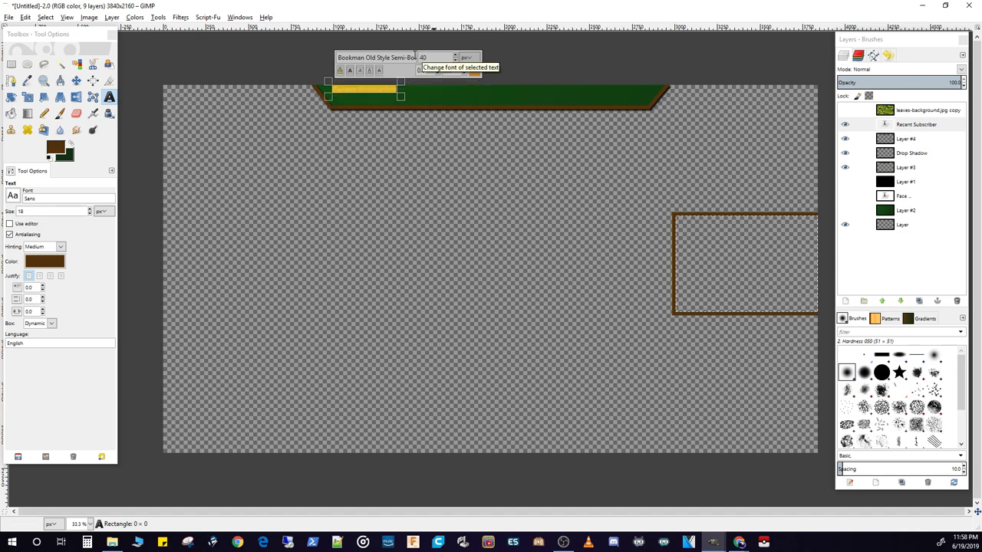
double_click(415, 57)
text(8)
text(60)
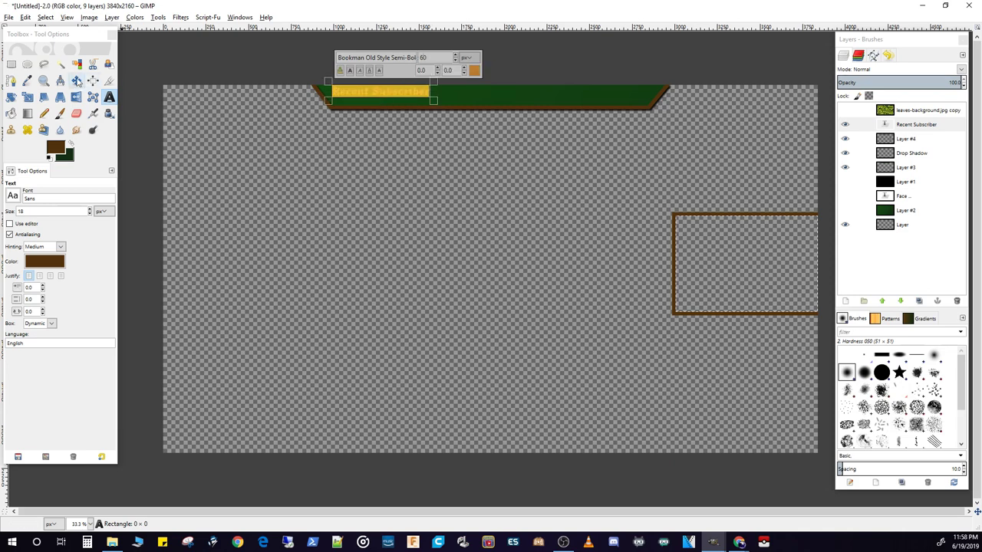
click(76, 80)
drag(376, 91, 409, 92)
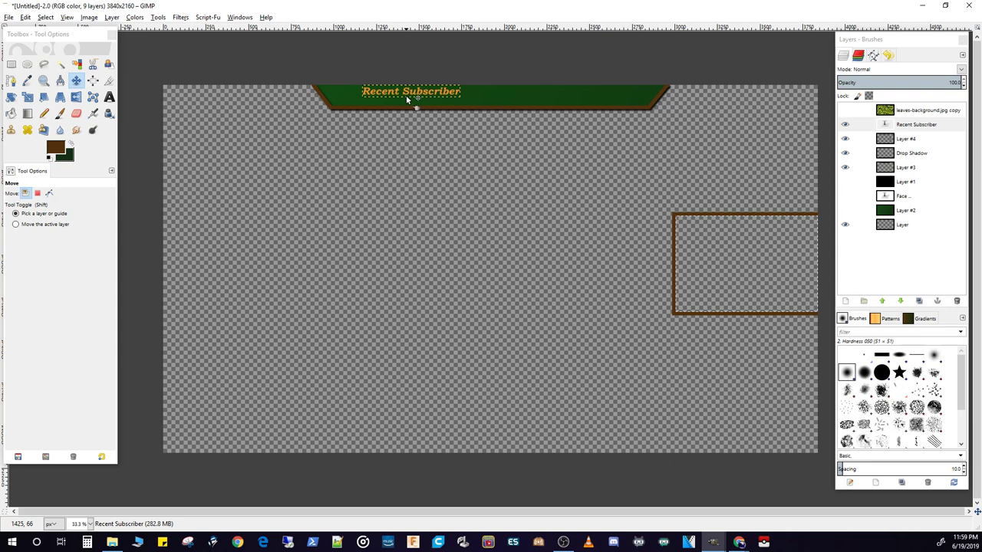
- Set the Recent Subscriber label to 90 px and shift it left into the banner
click(109, 96)
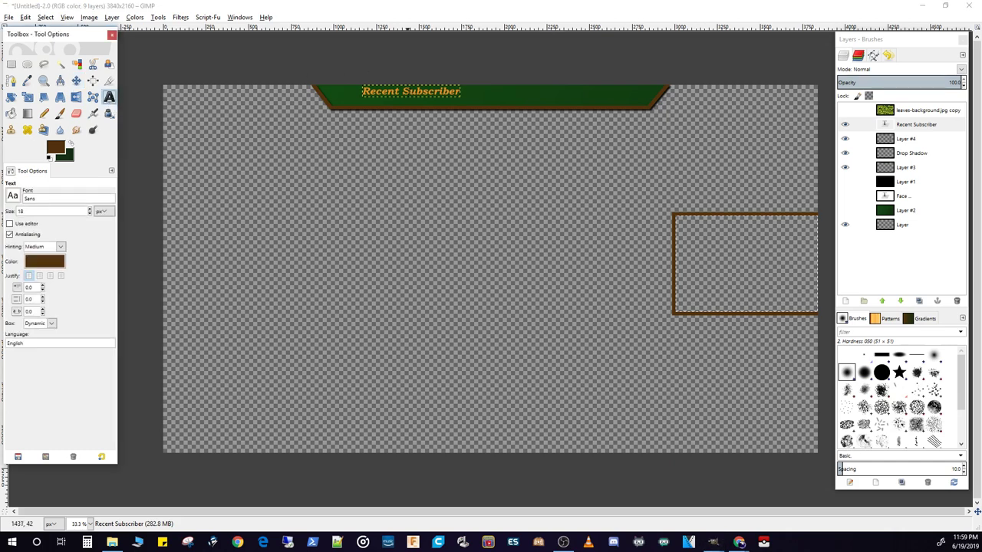
click(409, 91)
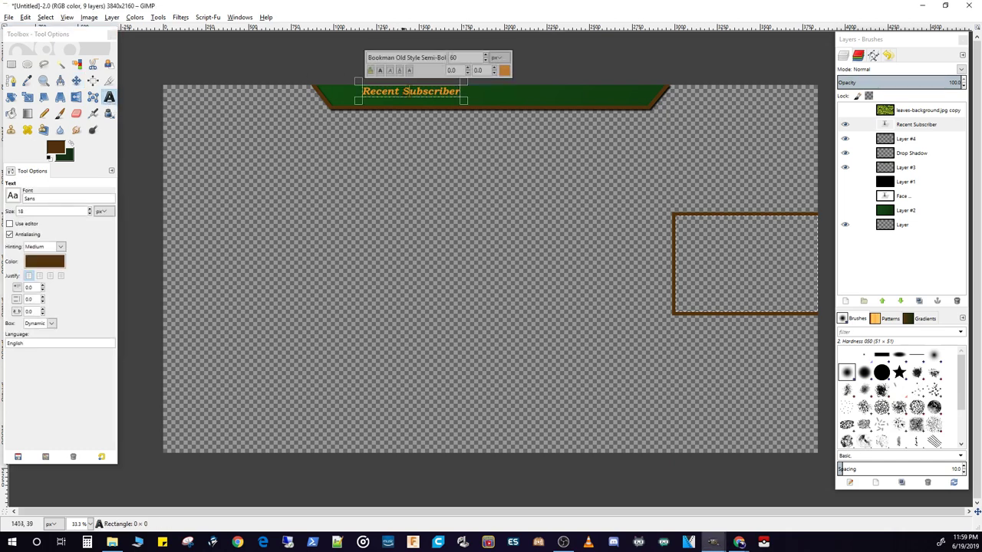
key(ctrl+a)
double_click(447, 57)
text(90)
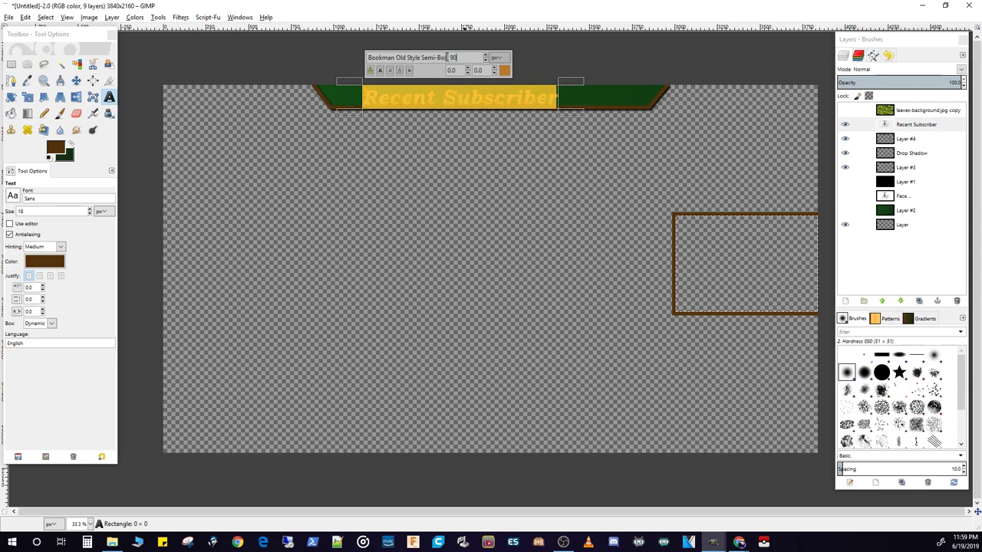
key(Return)
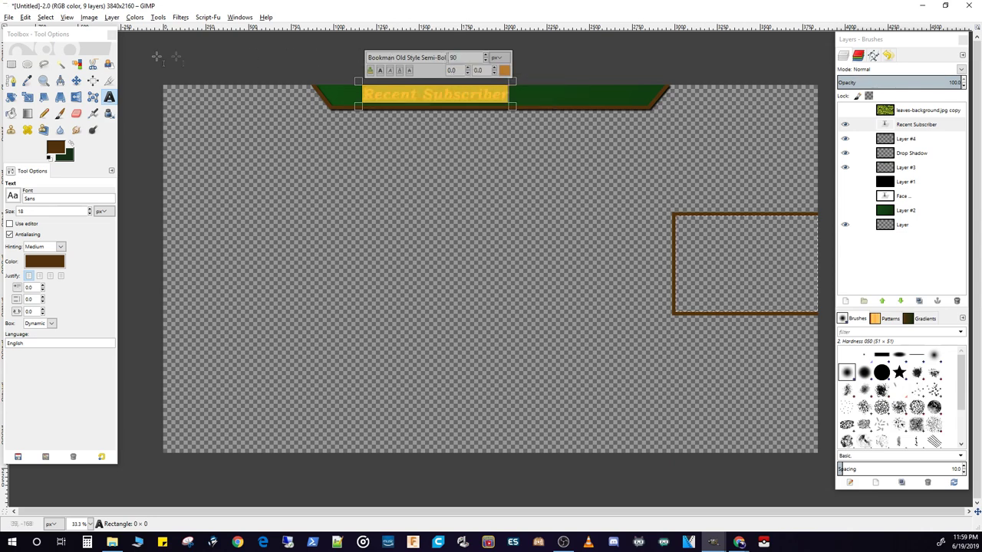
click(76, 81)
drag(382, 99, 364, 97)
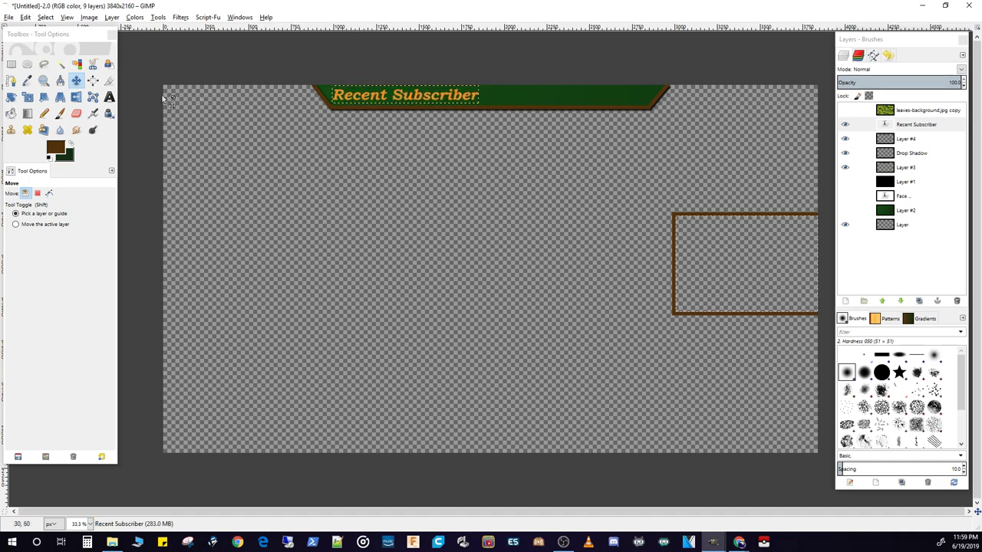
key(t)
click(404, 99)
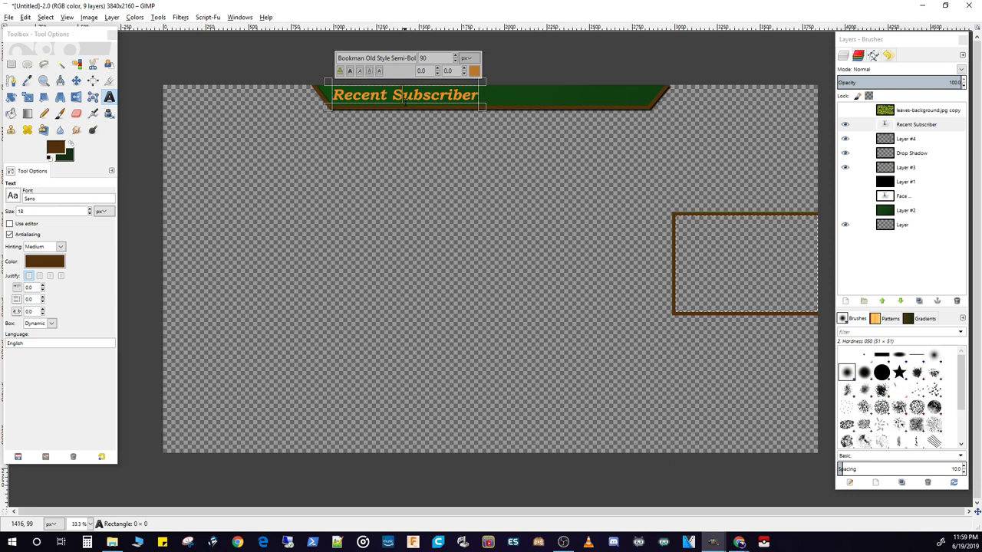
- Select the label's letters and adjust the kerning, widening four steps then tightening six
drag(478, 98, 332, 99)
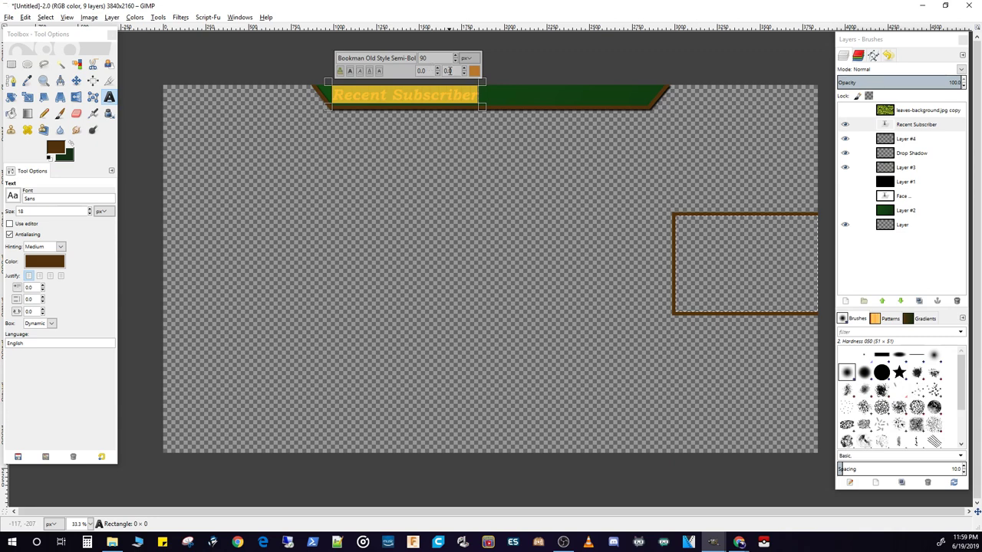
click(465, 69)
click(465, 69)
click(465, 69)
click(465, 69)
click(464, 74)
click(465, 74)
click(464, 73)
click(464, 74)
click(464, 73)
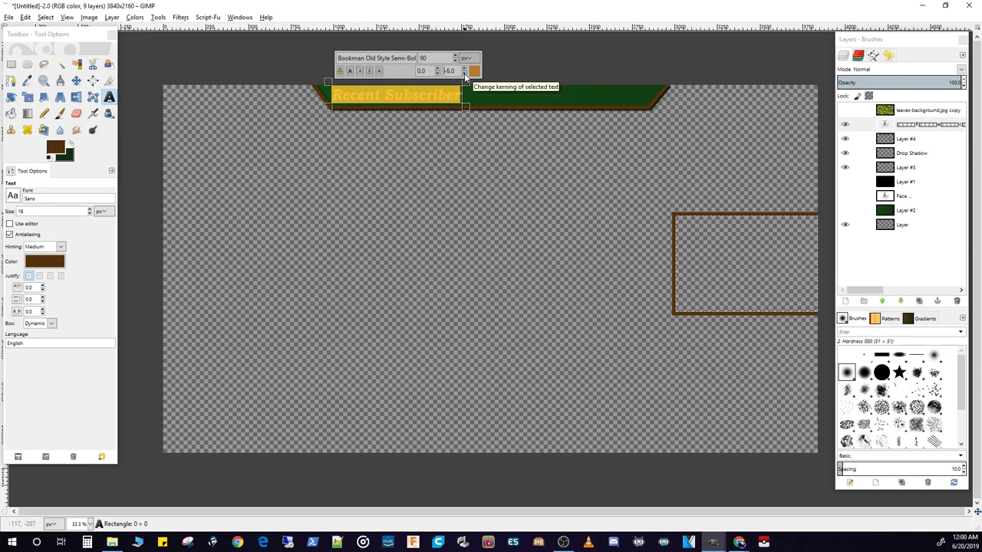
click(464, 73)
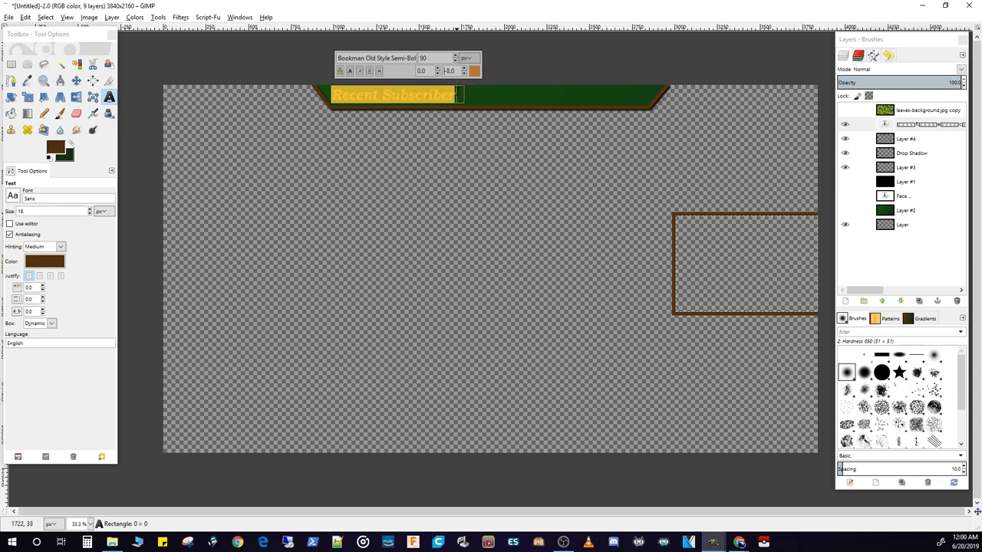
- Append a colon to read 'Recent Subscriber:' and tighten the whole label's spacing
click(454, 95)
text(:)
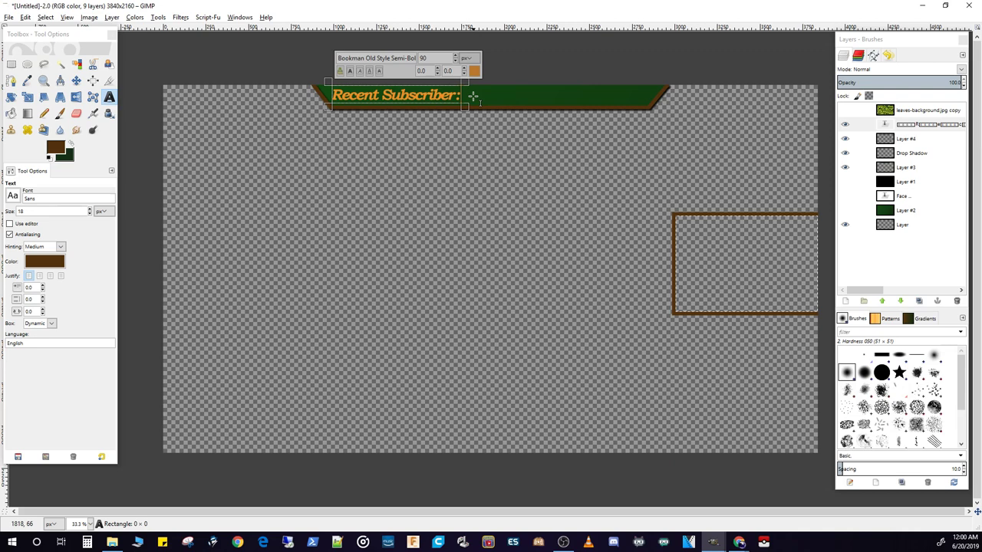
key(ctrl+a)
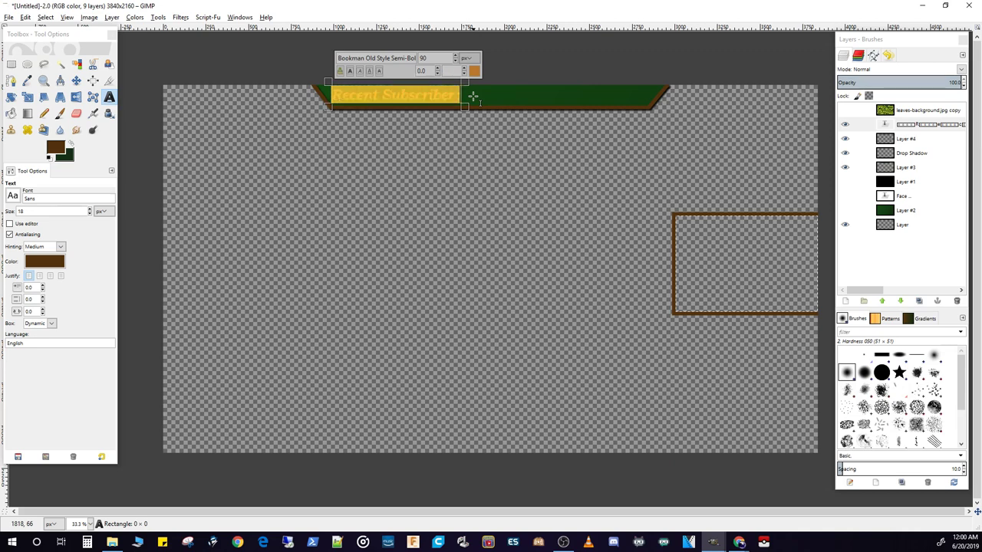
click(464, 73)
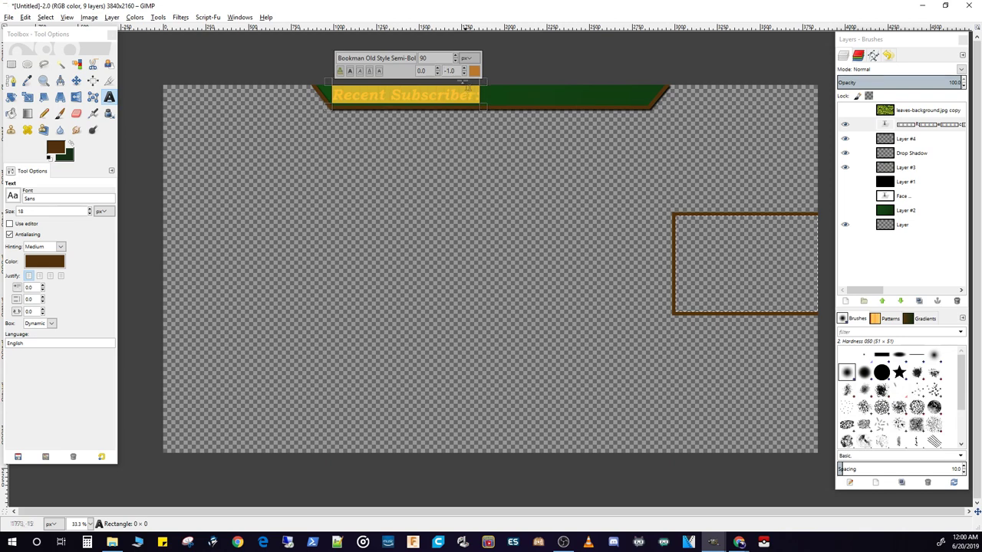
scroll(465, 75, down, 9)
click(468, 92)
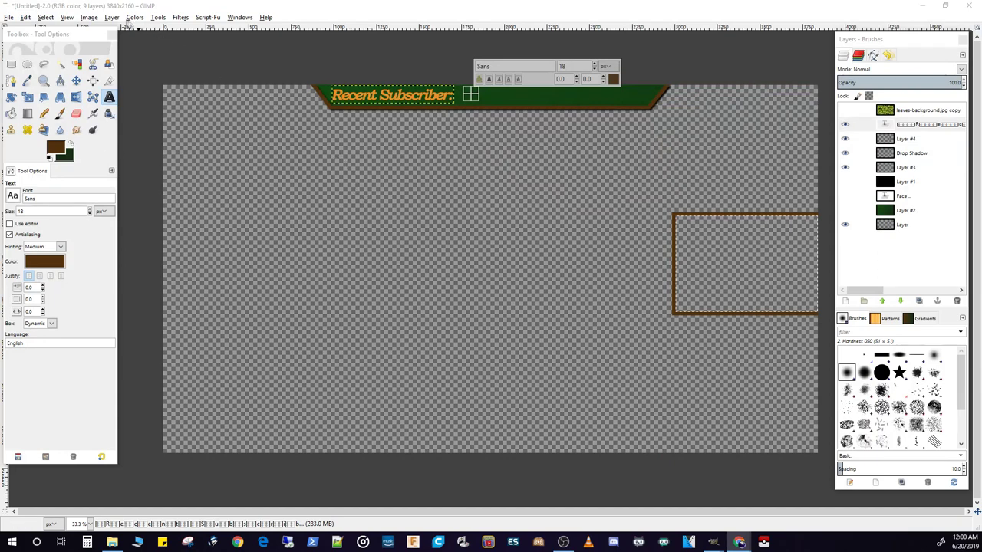
- Start a new layer from the Layer menu, then cancel it
click(112, 17)
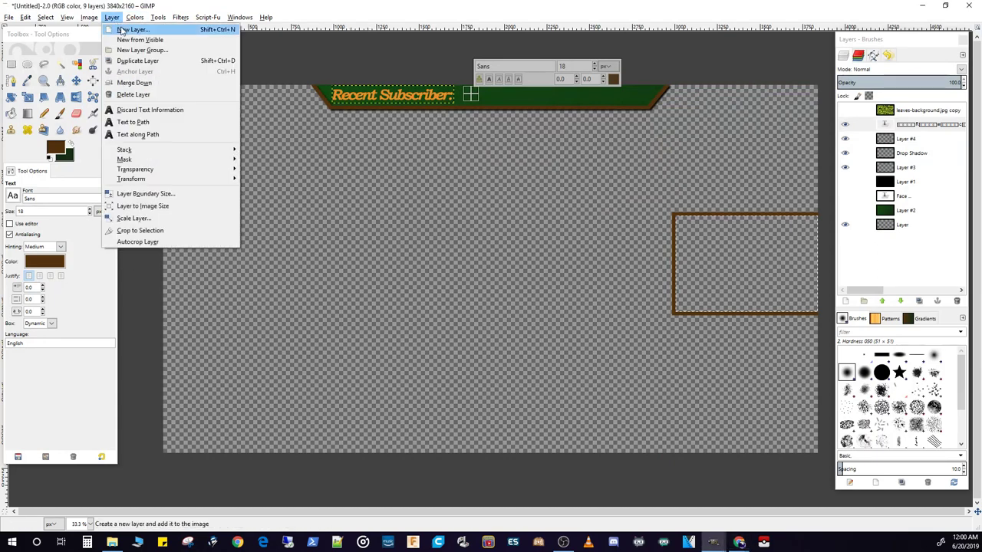
click(123, 28)
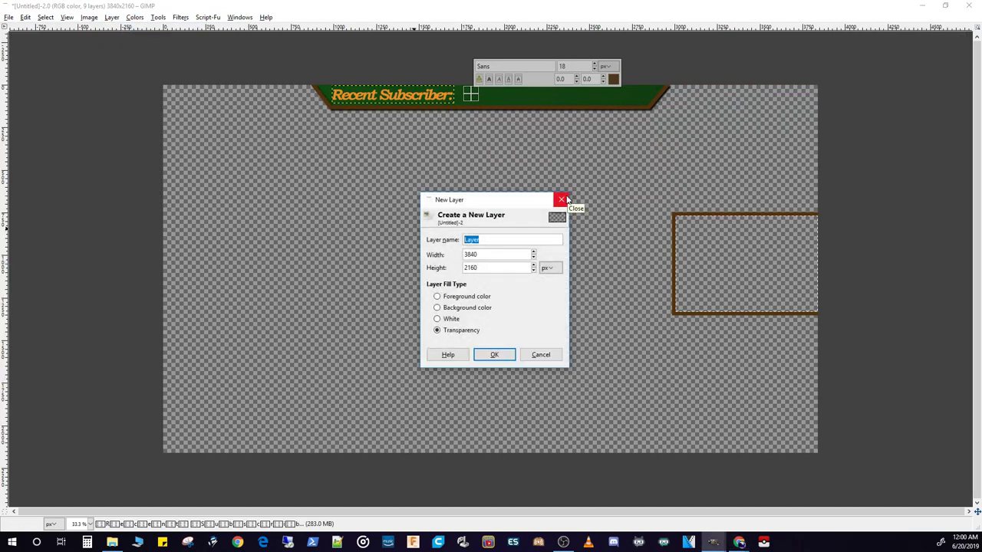
click(562, 200)
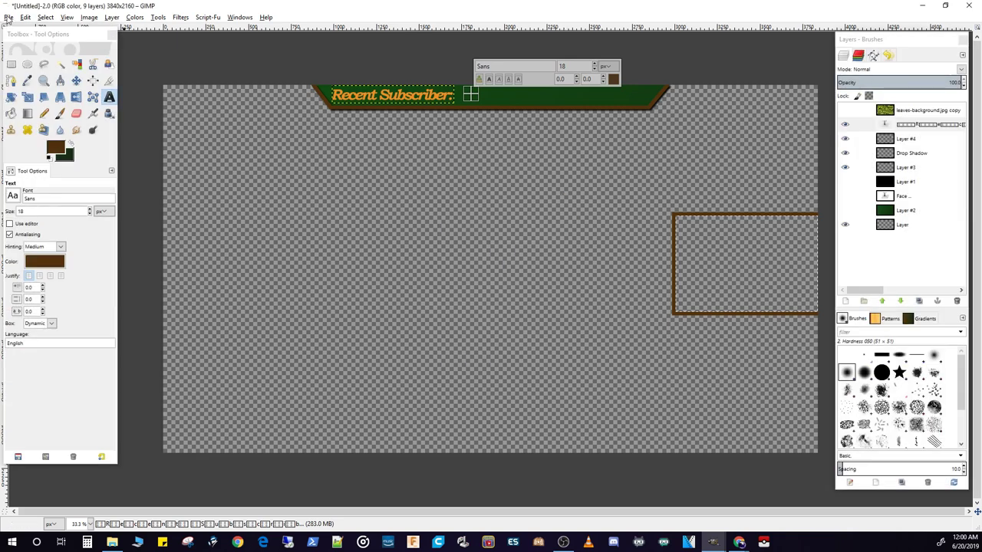
- Save the image into a new 'layouts' folder created inside the tutorials folder
click(9, 17)
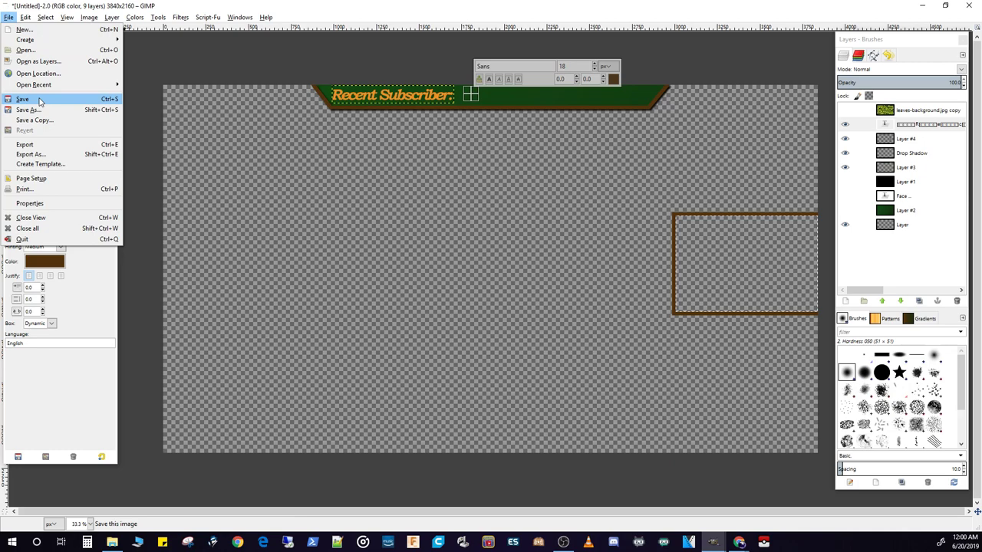
click(34, 98)
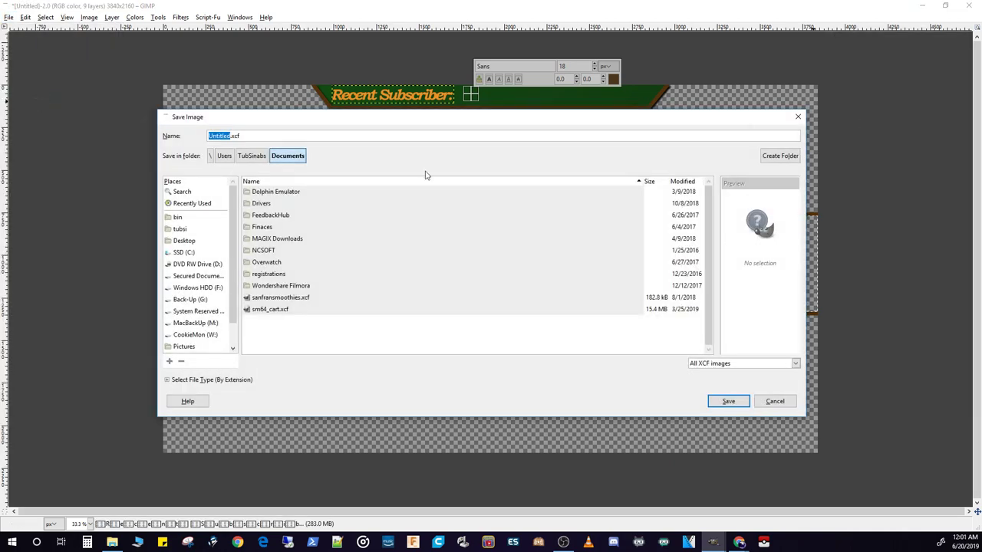
click(224, 157)
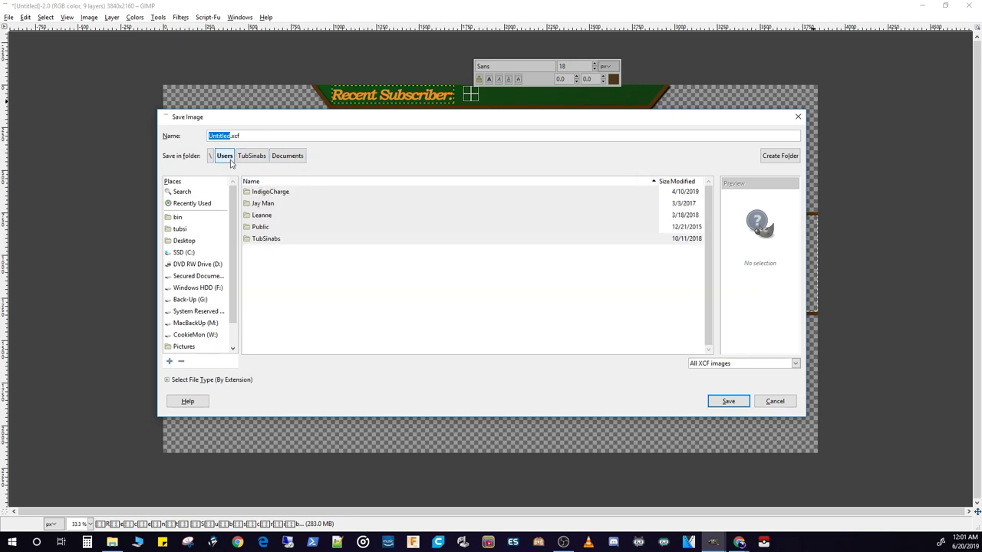
double_click(272, 193)
drag(356, 122, 981, 127)
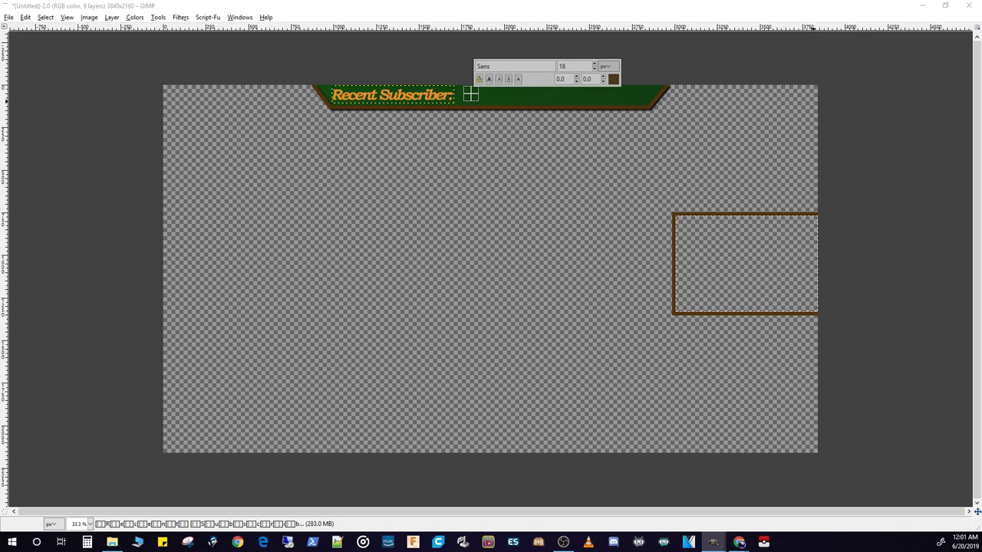
drag(981, 115, 423, 75)
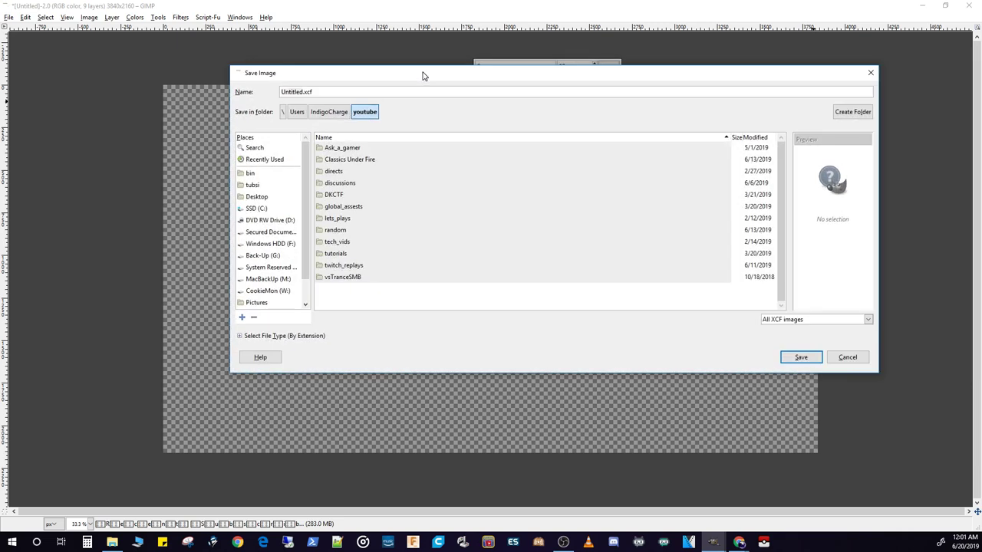
click(341, 254)
double_click(343, 254)
right_click(358, 215)
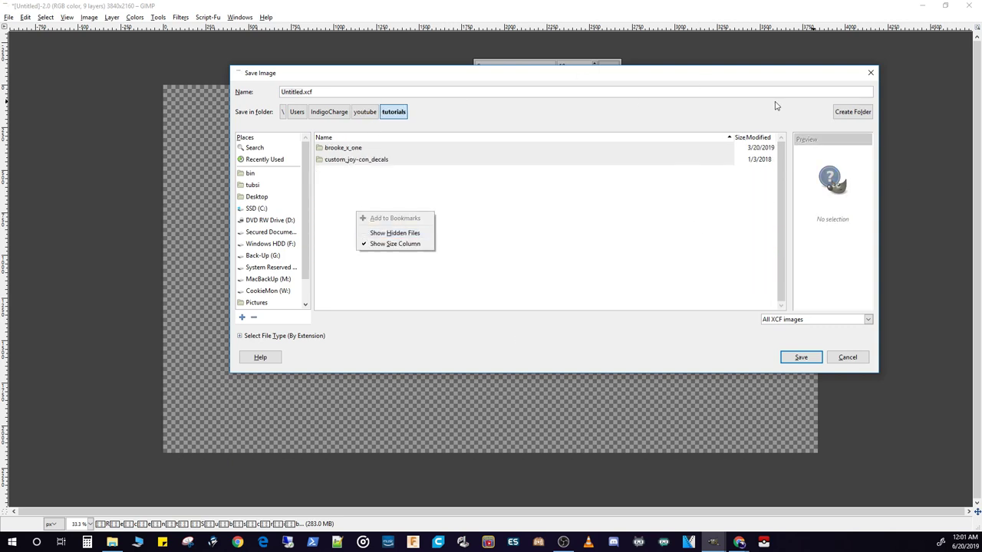
click(849, 113)
click(849, 112)
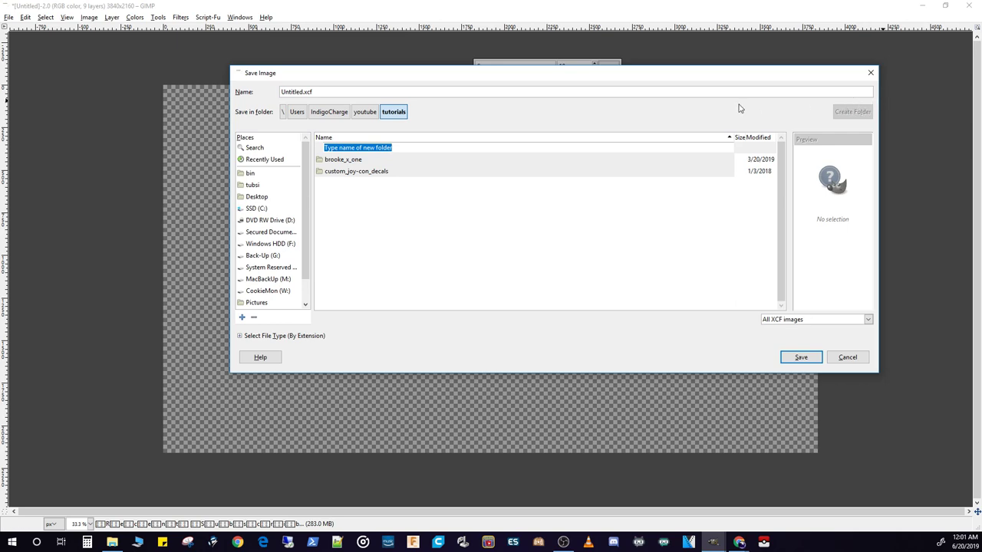
text(layouts)
key(Return)
click(801, 358)
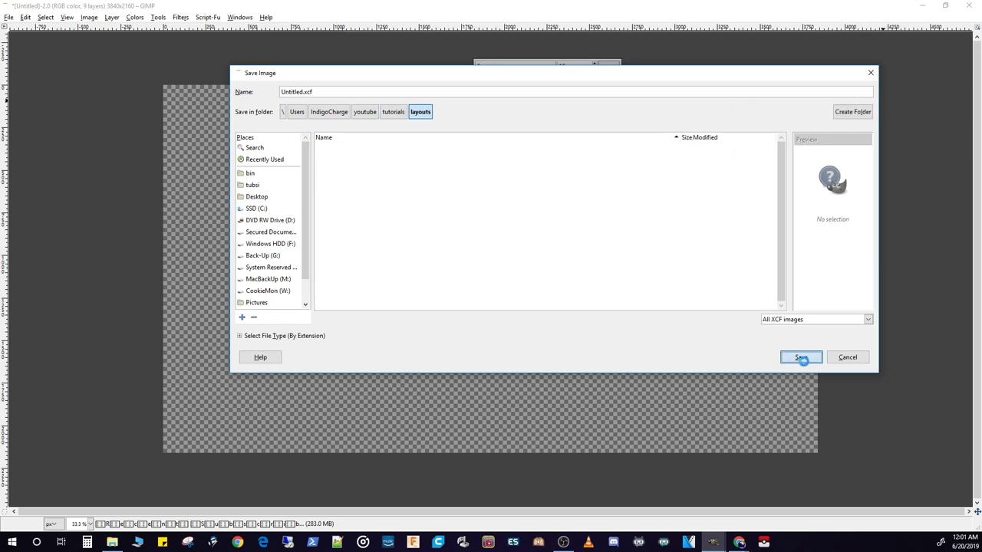
- Save As under the new name GameBayLayout.xcf
click(10, 17)
click(43, 109)
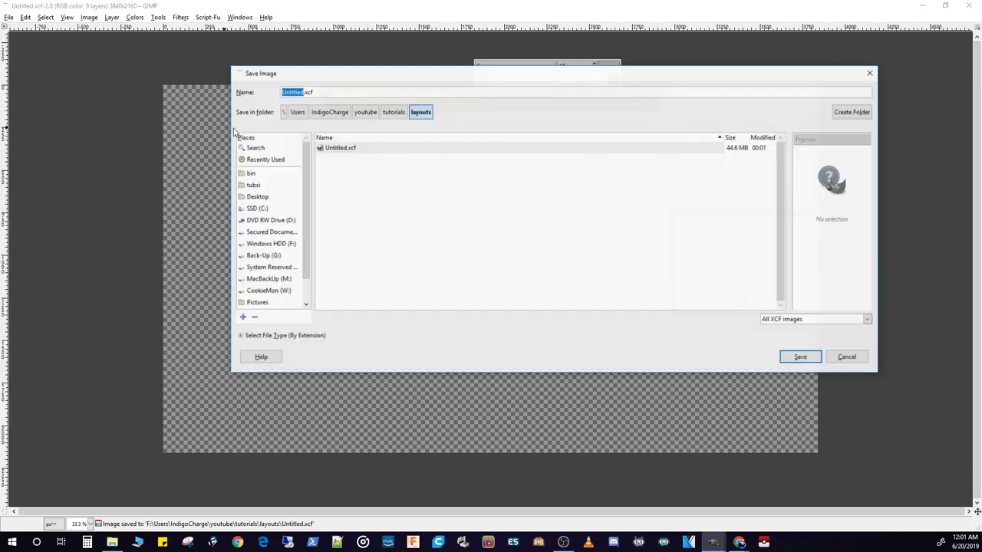
click(303, 92)
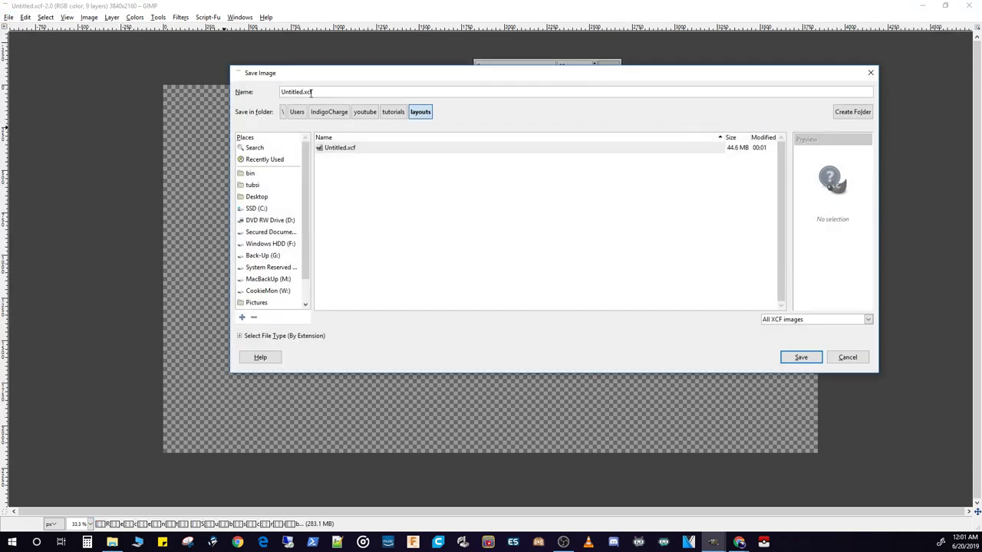
key(BackSpace)
key(BackSpace)
key(BackSpace)
key(BackSpace)
key(BackSpace)
key(BackSpace)
key(BackSpace)
key(BackSpace)
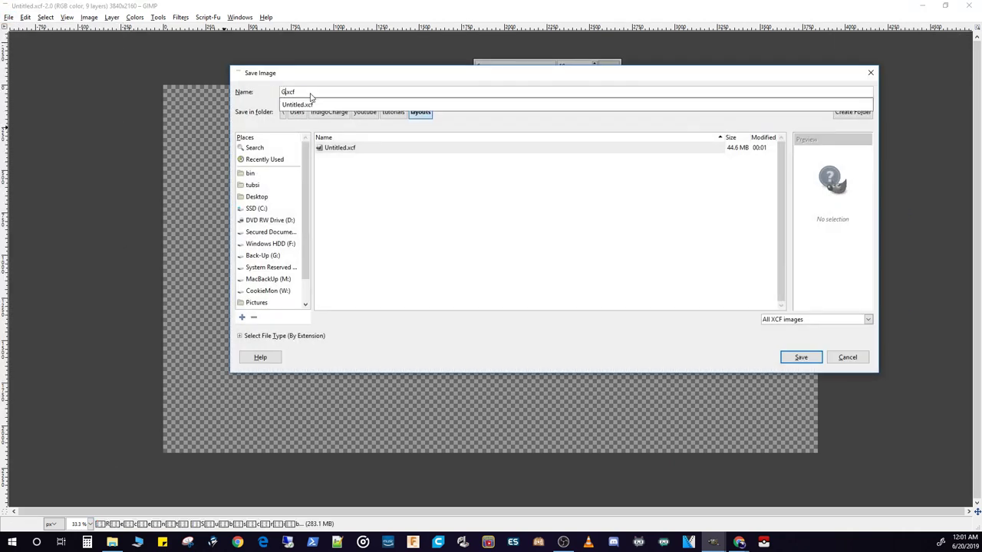
text(GameBayLayout)
click(802, 359)
click(815, 364)
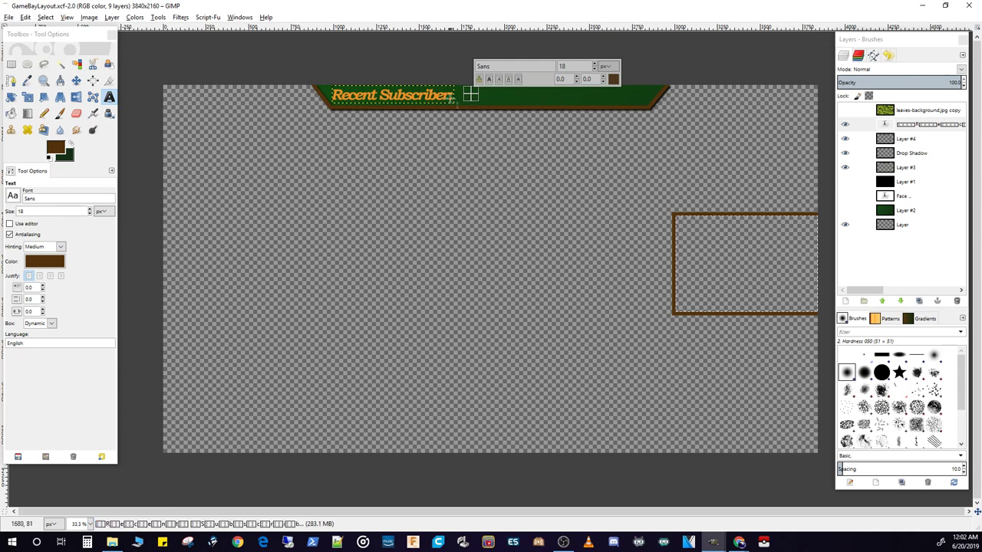
- Hide the Drop Shadow and Layer #3 green fill, toggling Layer #4's outlines off and on
click(845, 153)
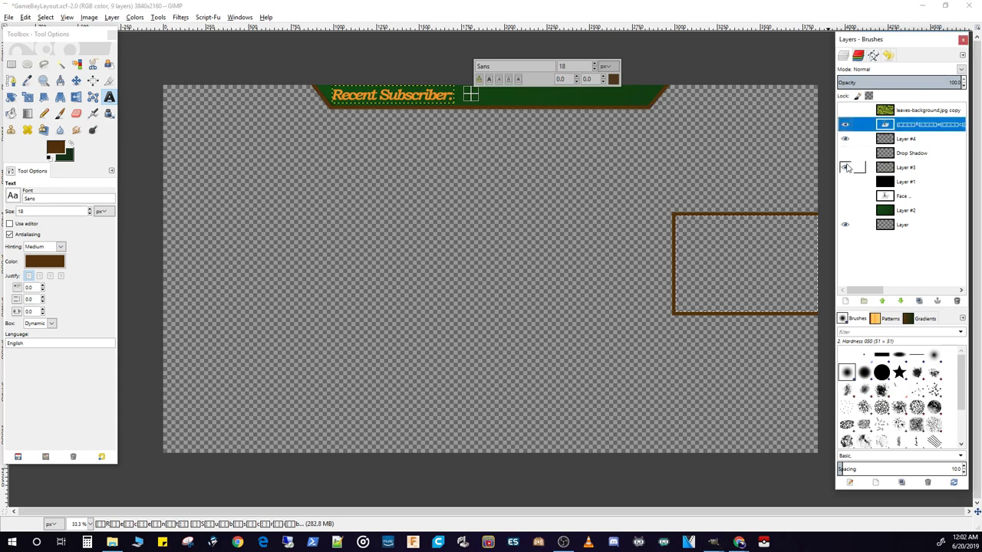
click(845, 167)
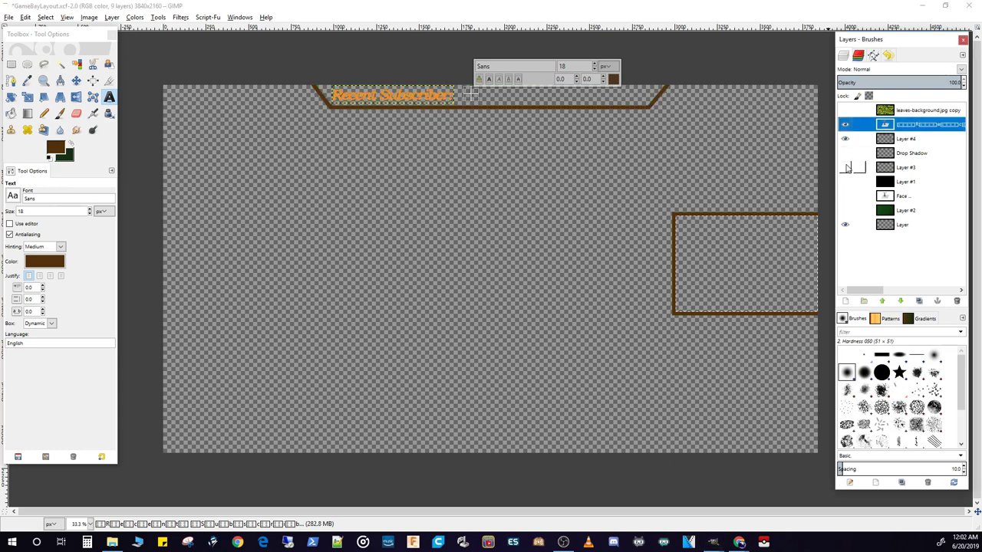
click(845, 139)
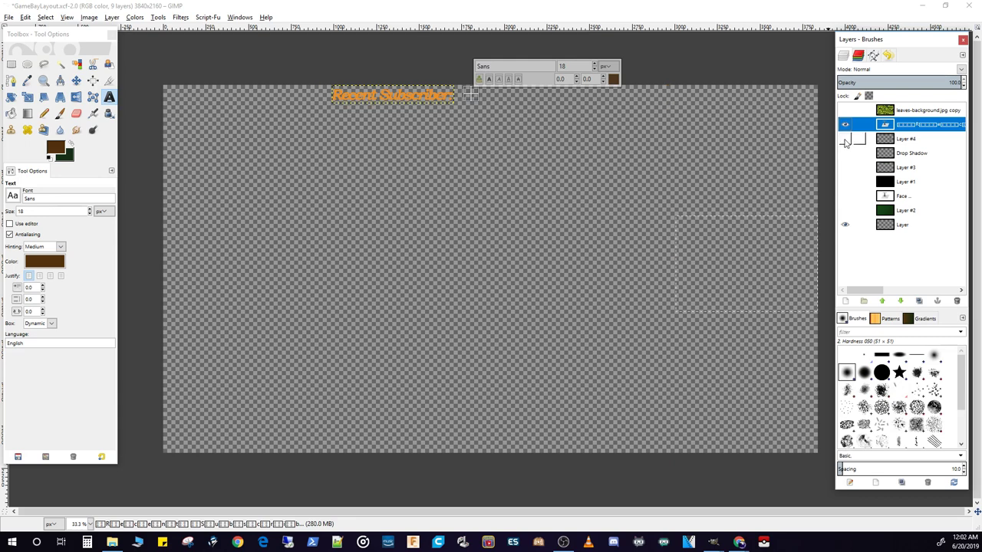
click(845, 139)
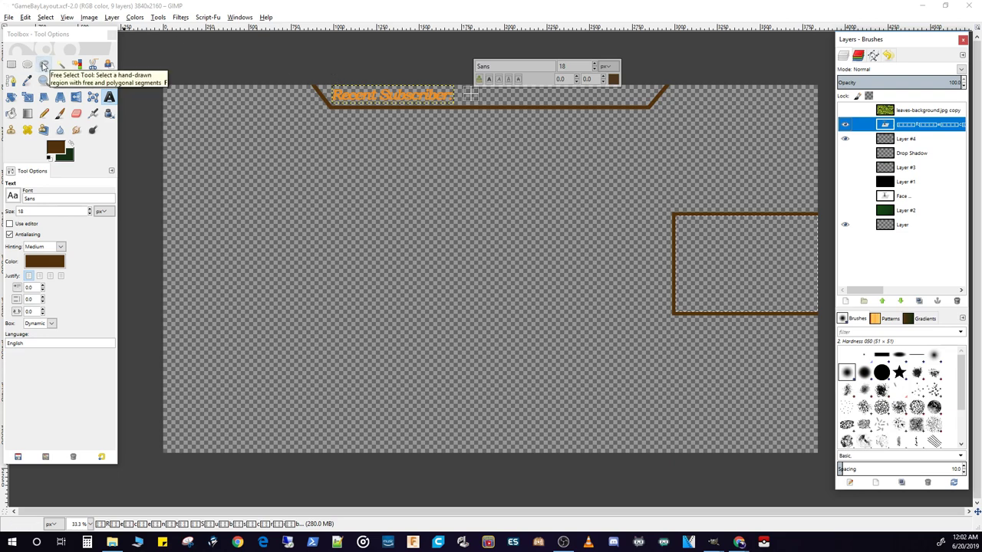
- Free-select around the brown top banner outline
click(44, 65)
mouse_move(321, 70)
mouse_down()
mouse_move(296, 69)
mouse_move(290, 90)
mouse_move(324, 125)
mouse_move(400, 136)
mouse_move(632, 134)
mouse_move(724, 81)
mouse_move(705, 63)
mouse_move(420, 65)
mouse_up()
drag(354, 64, 346, 67)
key(Return)
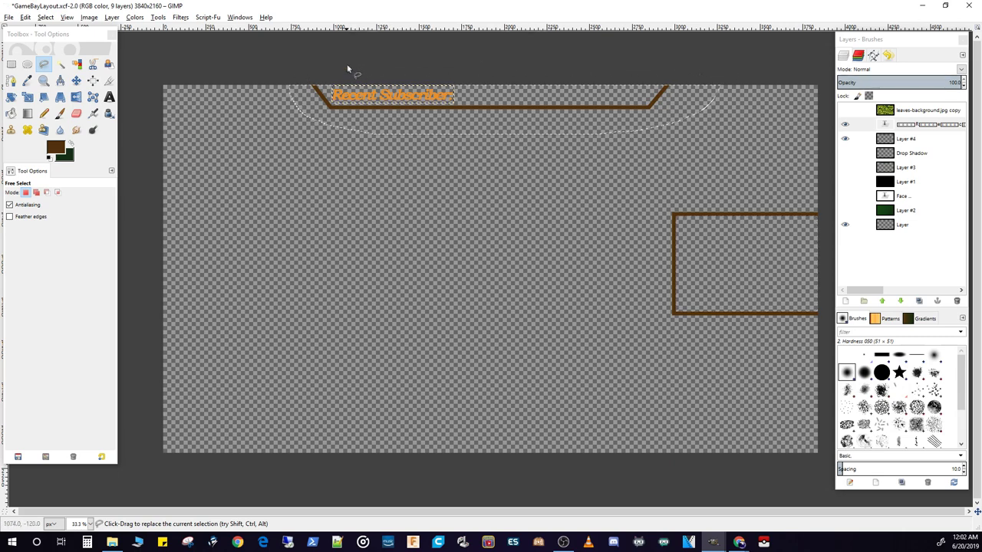
- Cut the outline from Layer #4, paste it as a new layer, and hide that Pasted Layer
click(908, 139)
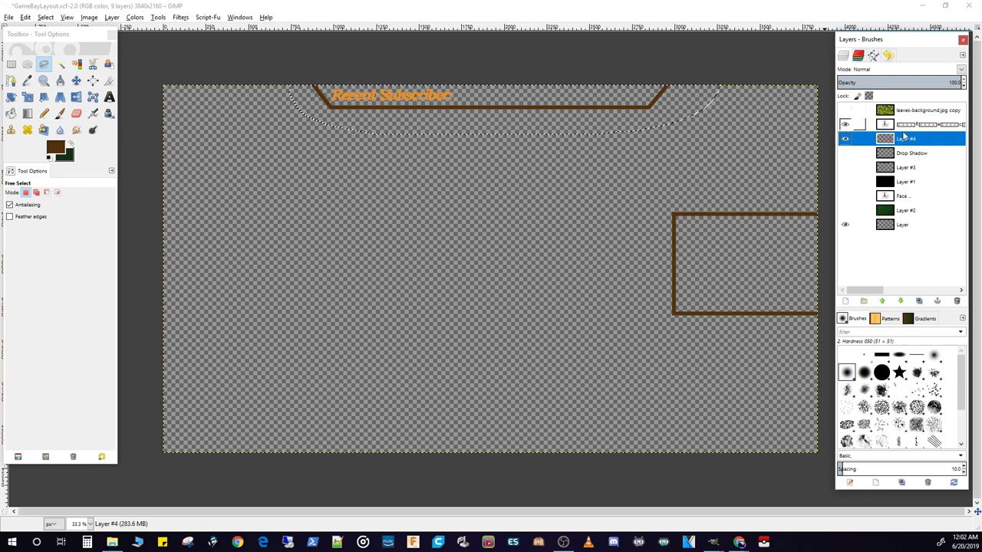
key(ctrl+x)
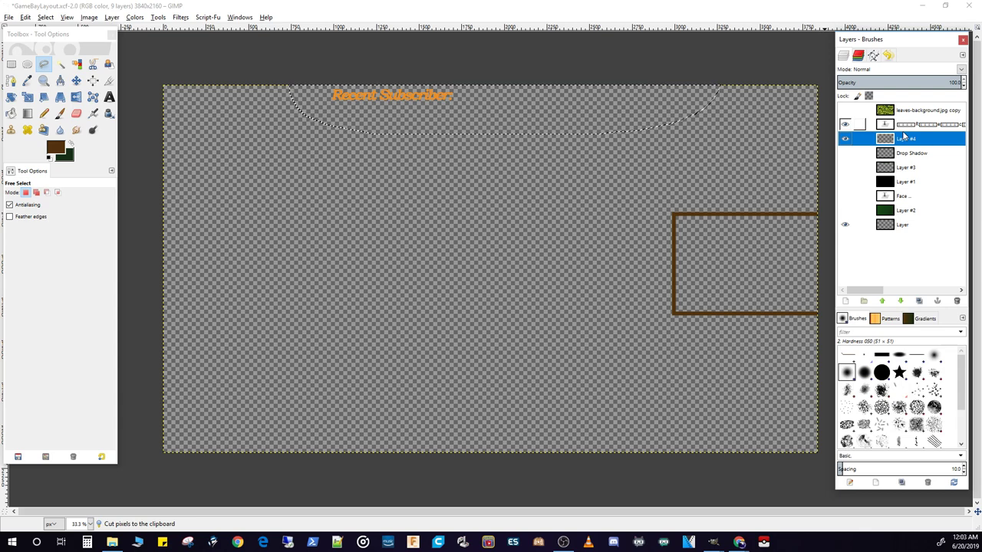
key(ctrl+v)
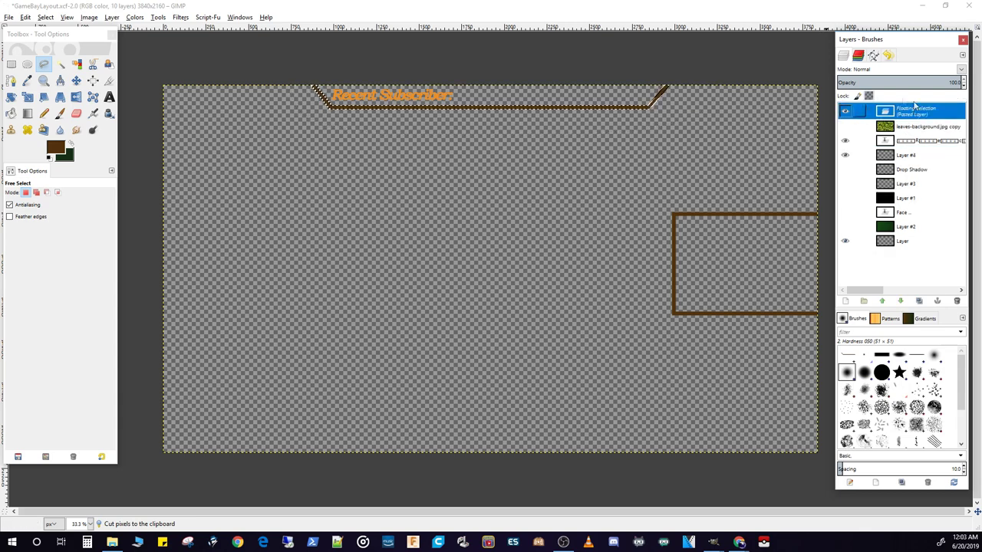
right_click(914, 109)
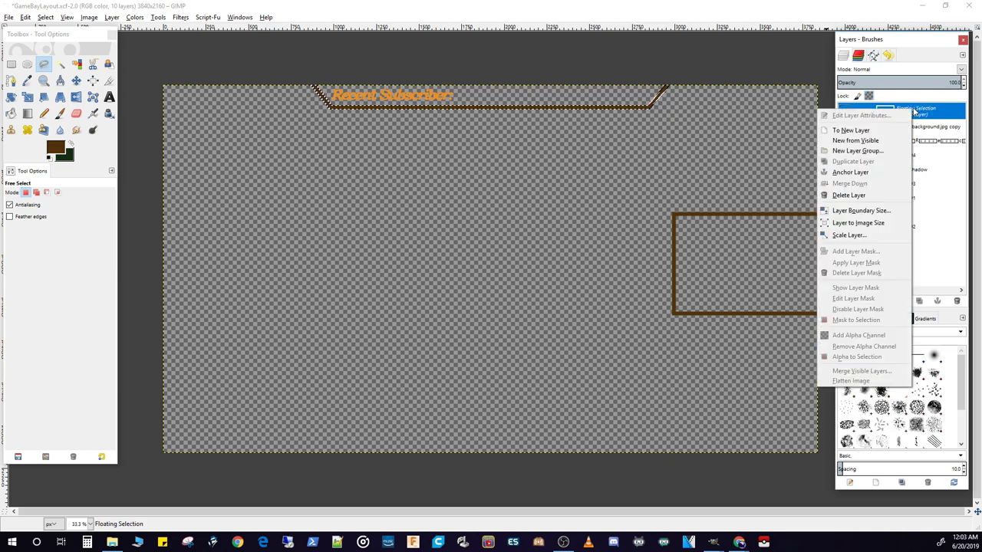
click(852, 130)
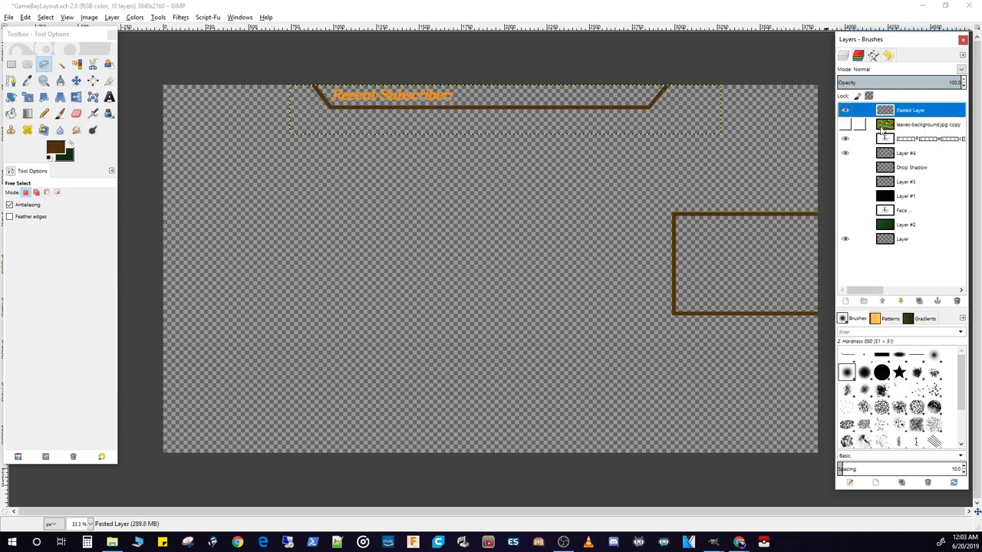
click(845, 110)
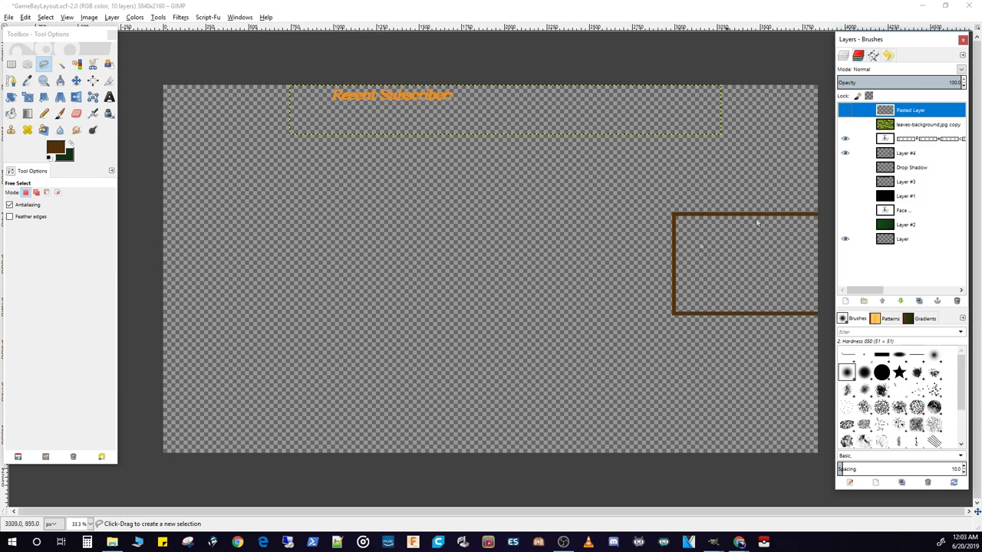
- Show Layer #2, duplicate the green background, and hide the original
click(845, 224)
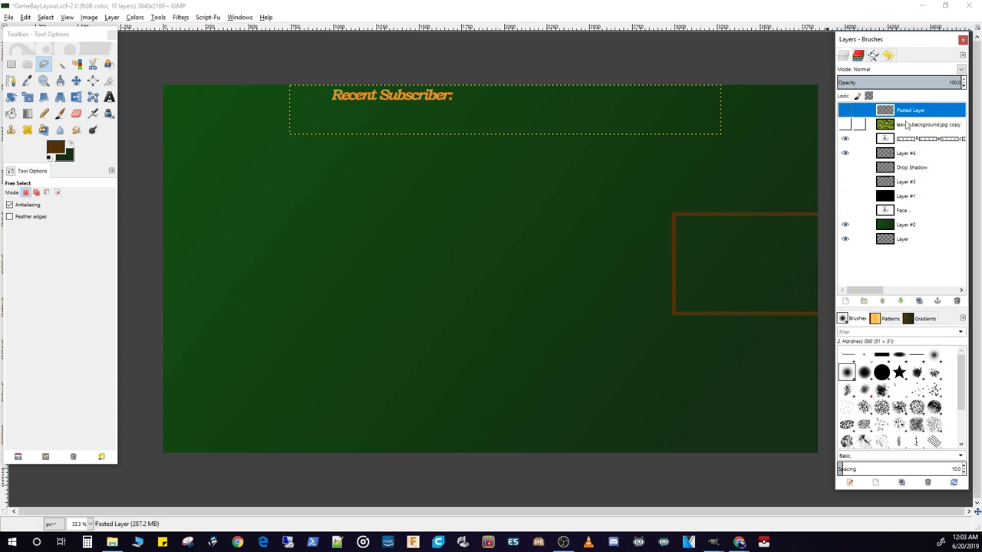
right_click(913, 227)
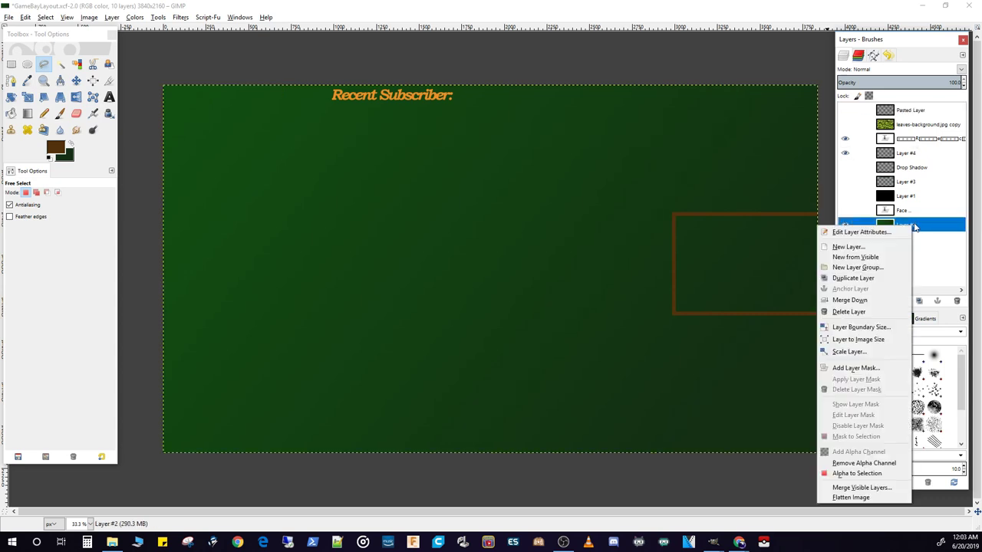
click(883, 277)
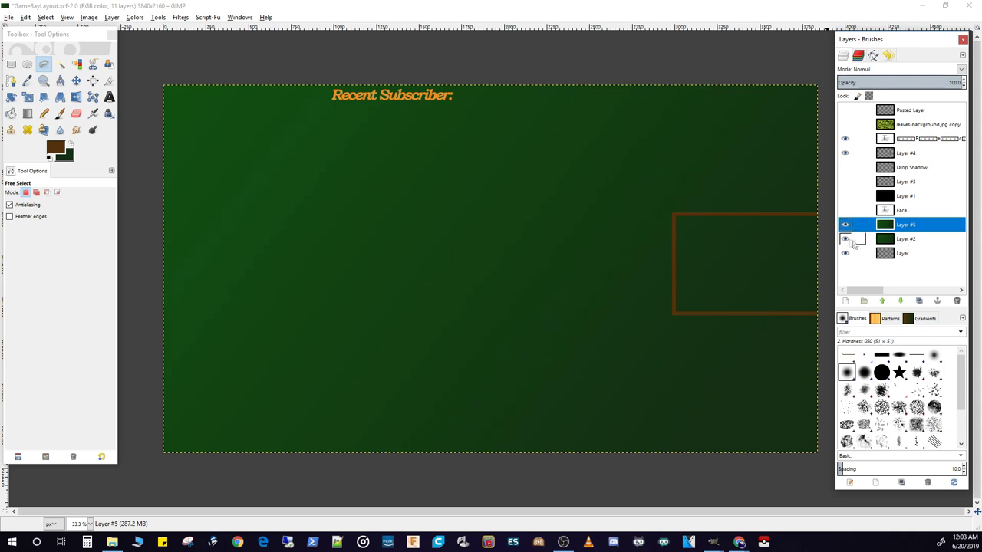
click(846, 239)
- Delete the Pasted Layer, leaves background copy, Drop Shadow and Layer #3
click(921, 115)
right_click(920, 115)
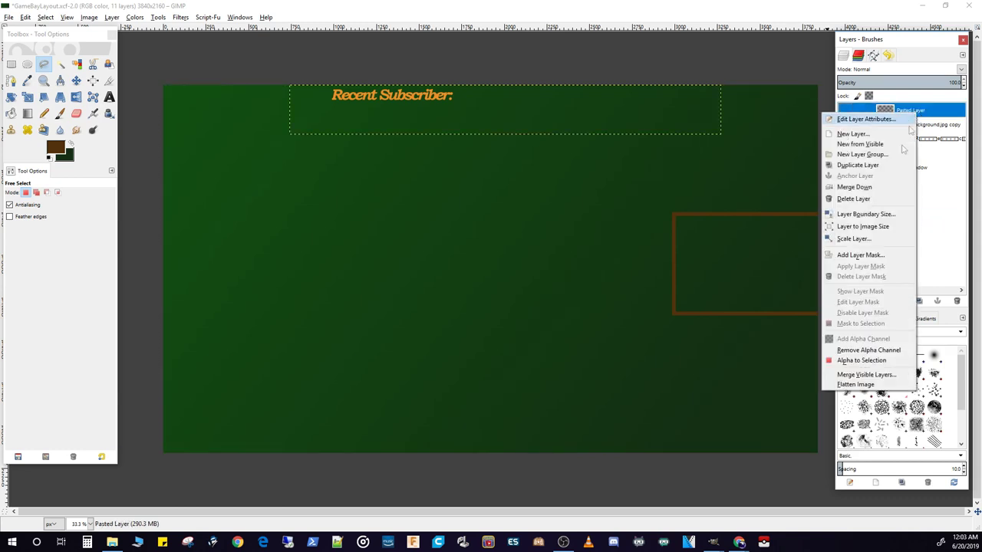
click(853, 198)
right_click(921, 111)
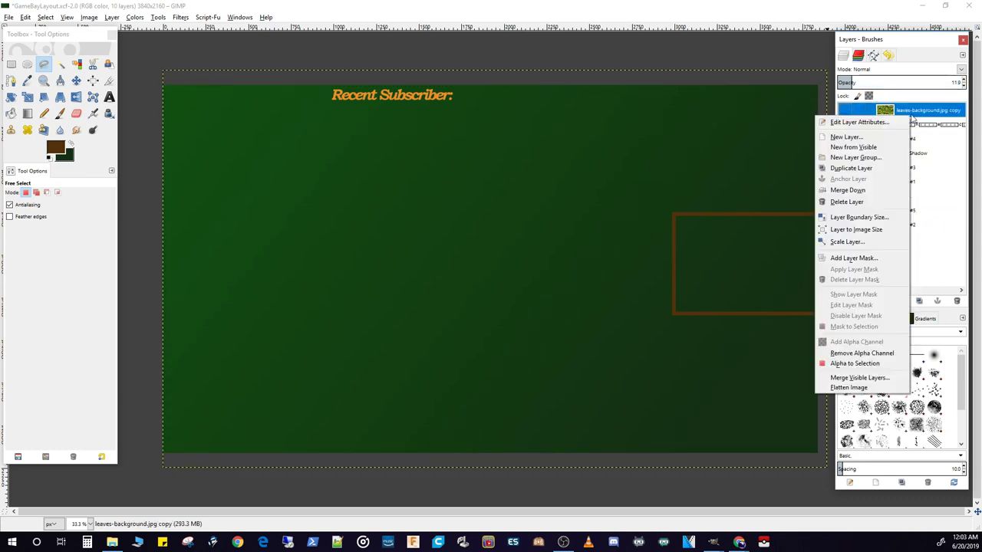
click(856, 199)
click(844, 124)
click(845, 124)
right_click(898, 144)
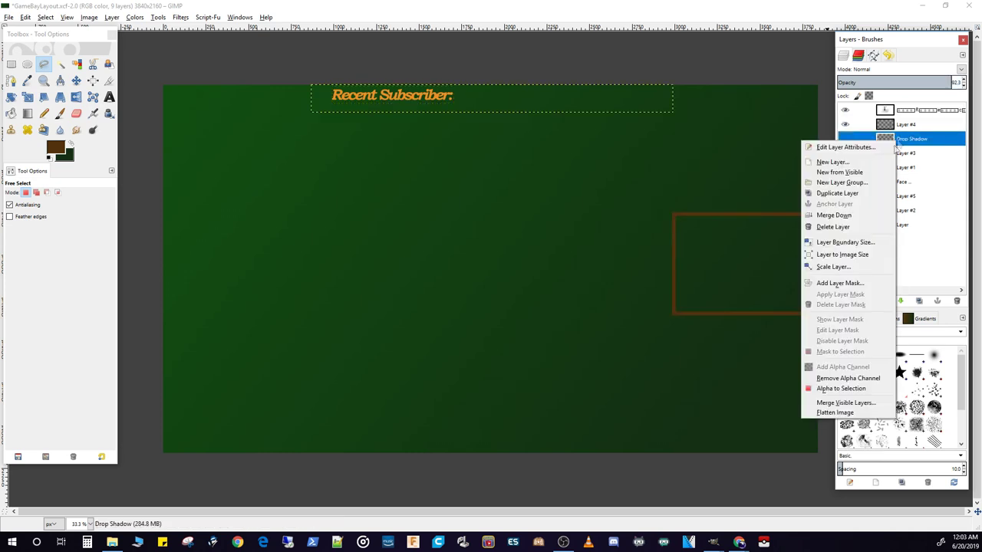
click(855, 227)
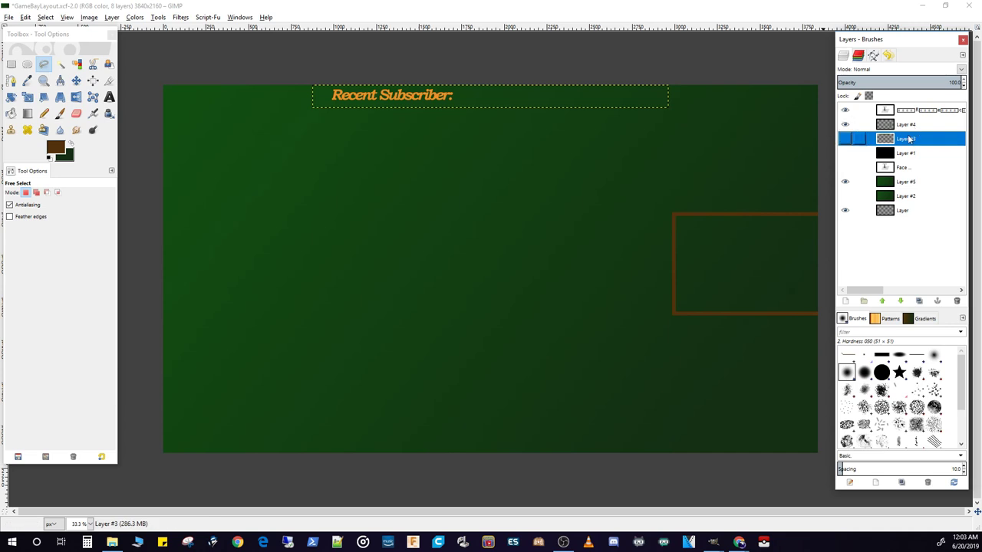
right_click(907, 139)
click(859, 222)
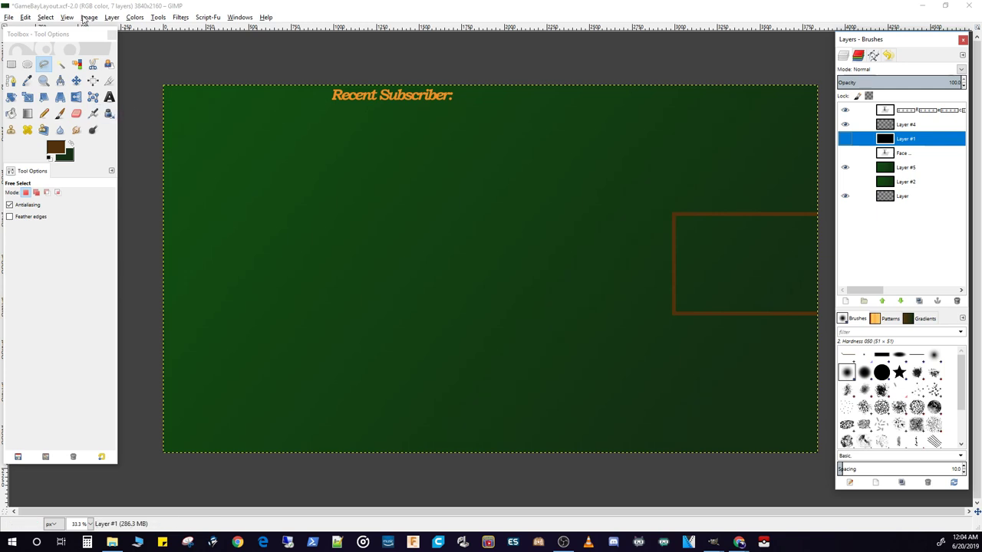
- Create a new 160 × 144 px layer with Transparency fill at the canvas's top-left corner
click(111, 17)
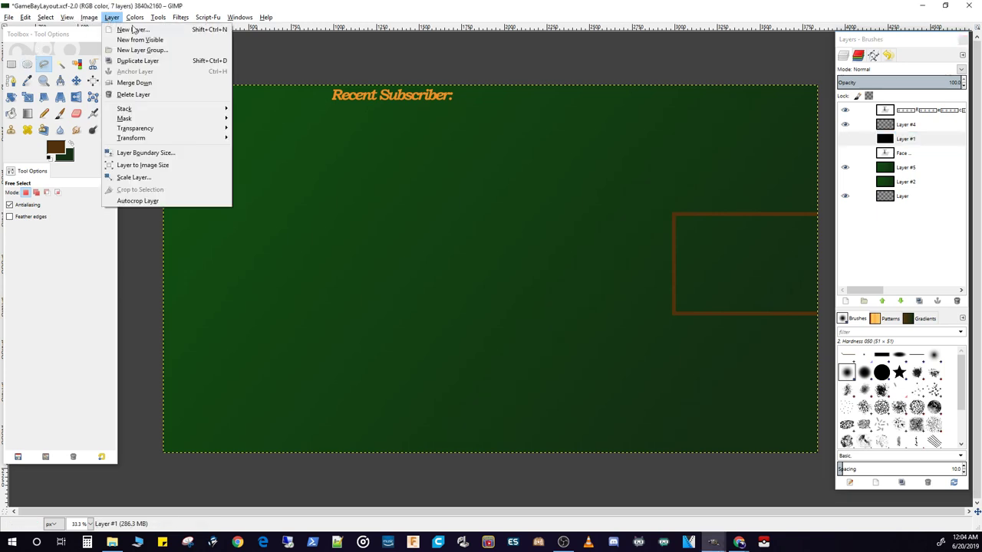
click(130, 30)
key(Tab)
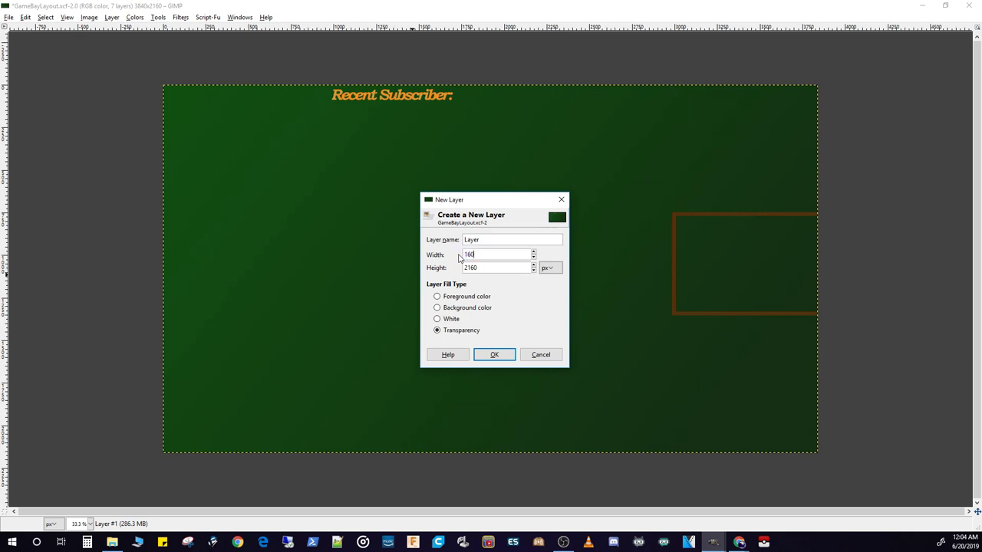
key(Tab)
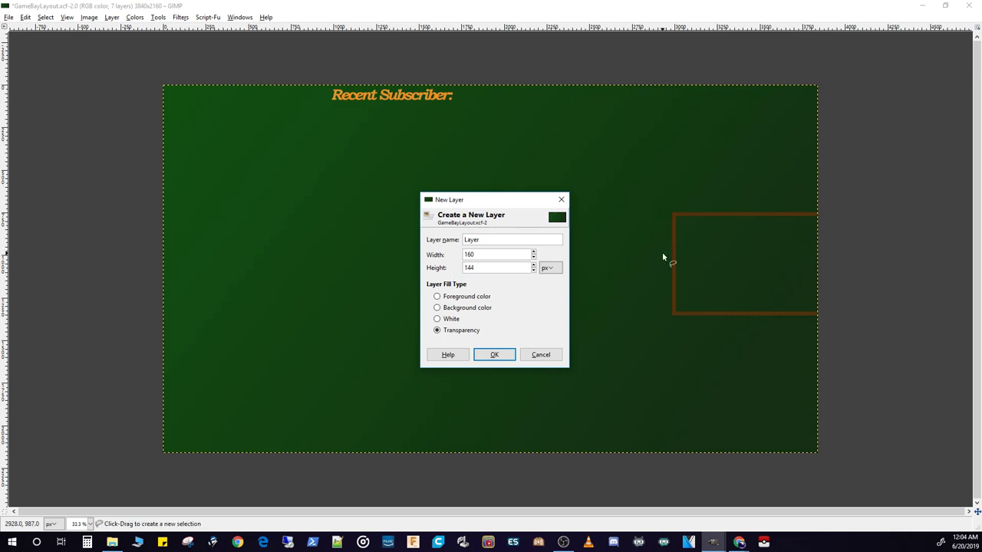
click(491, 356)
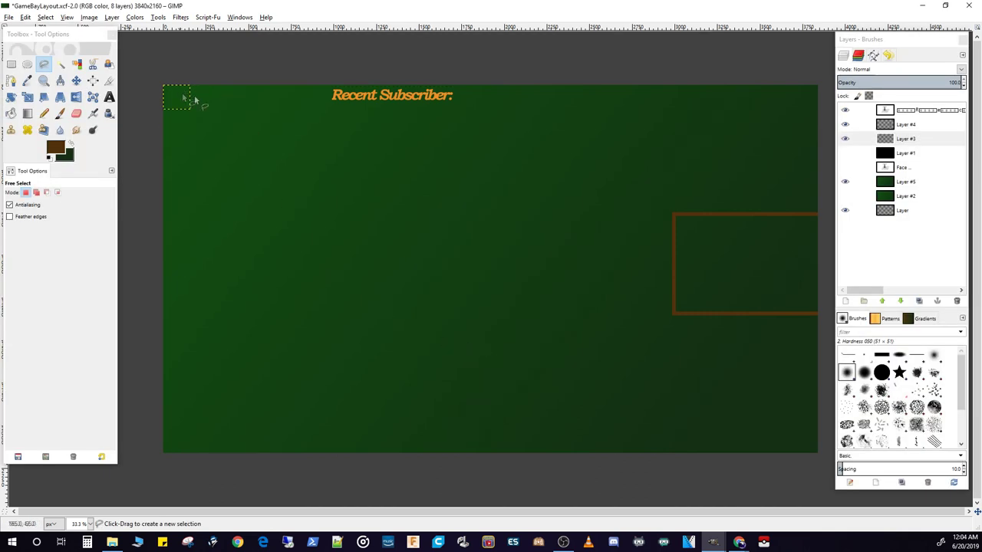
- Set the foreground colour to black (HTML 000000)
click(54, 148)
drag(292, 141, 256, 142)
text(000)
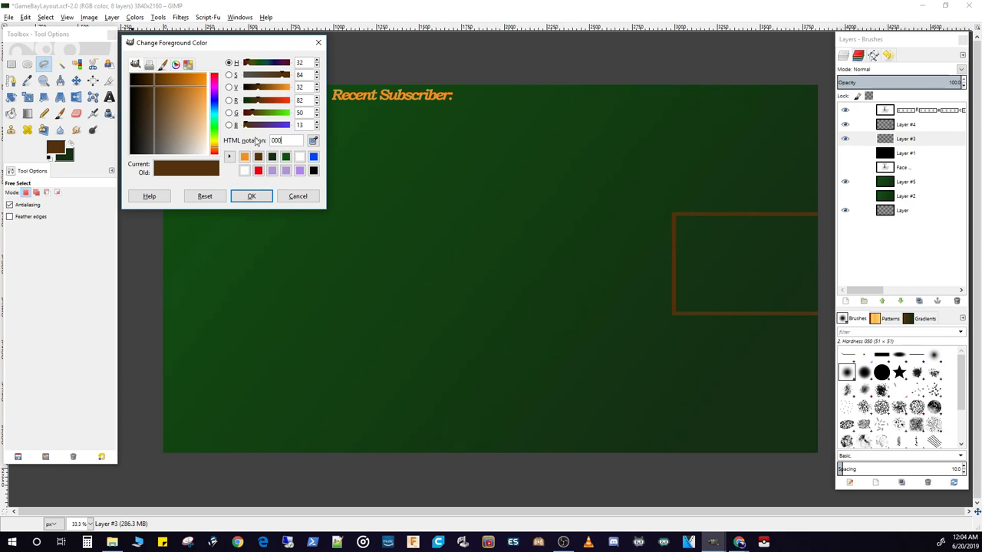
text(000)
key(Return)
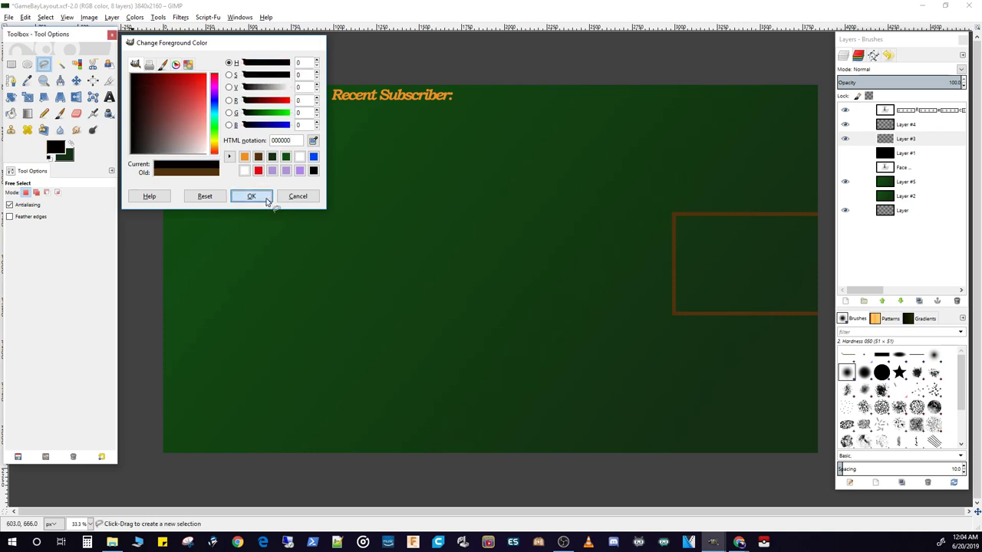
click(264, 196)
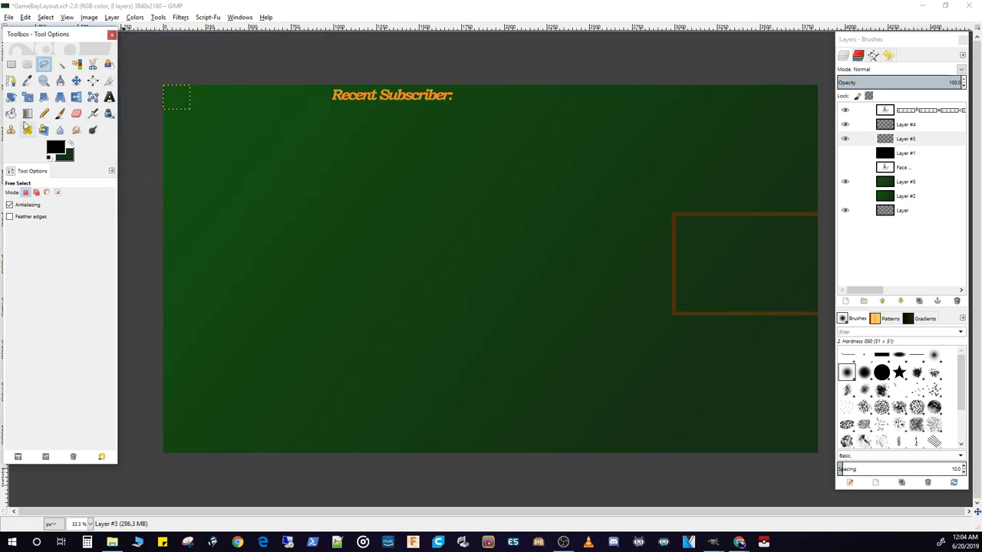
- Bucket-fill the 160×144 top-left selection with solid black
click(11, 113)
click(185, 96)
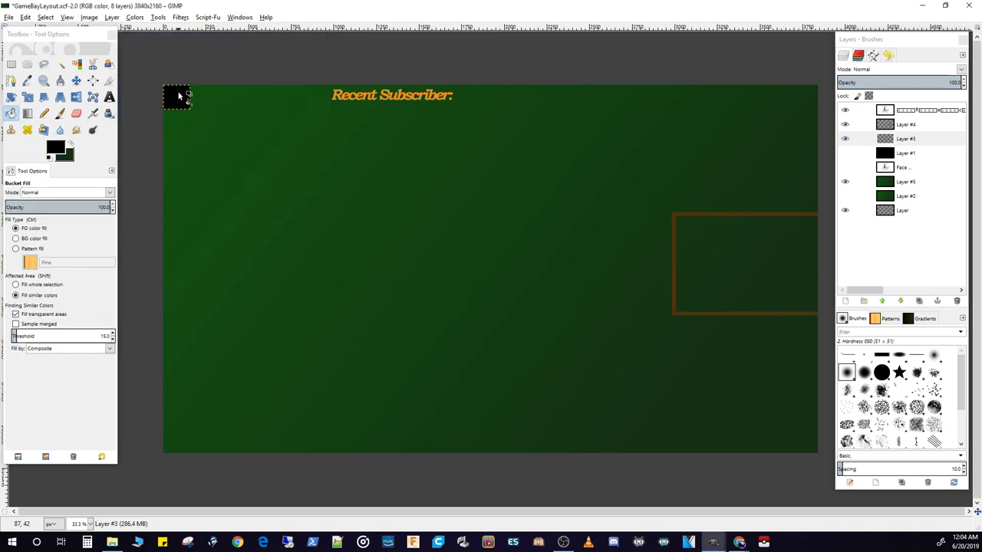
click(28, 97)
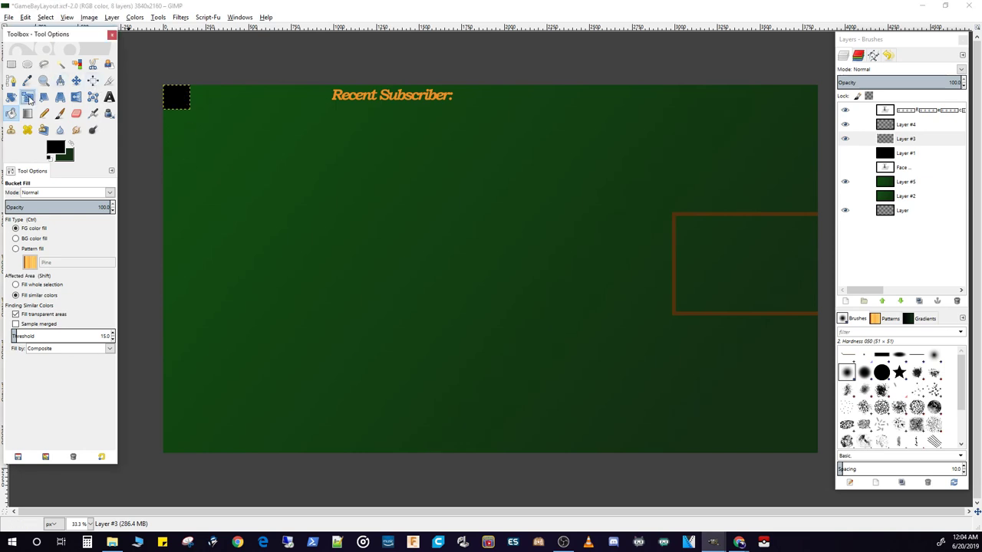
- Scale the black layer with linked proportions to 2400 × 2160 pixels
key(Tab)
click(184, 97)
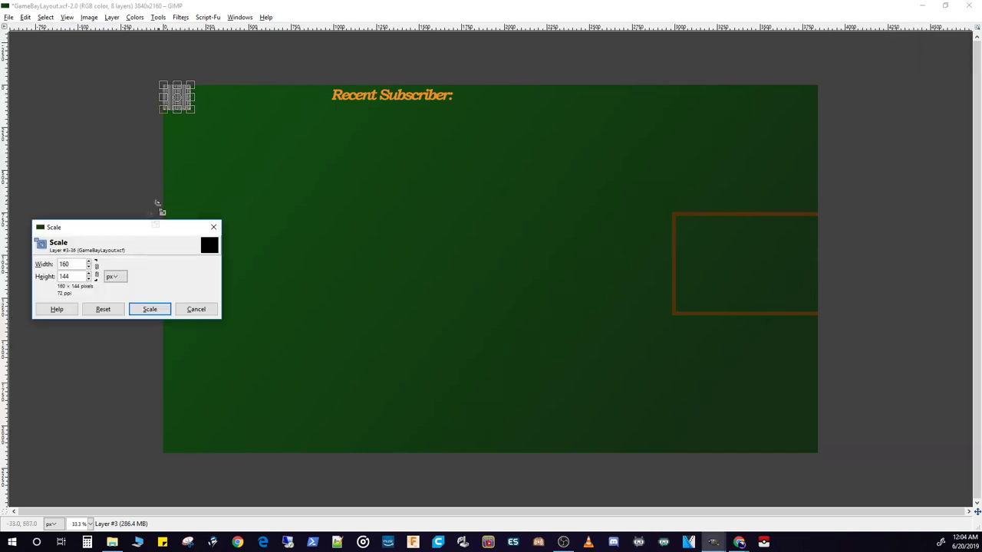
click(96, 270)
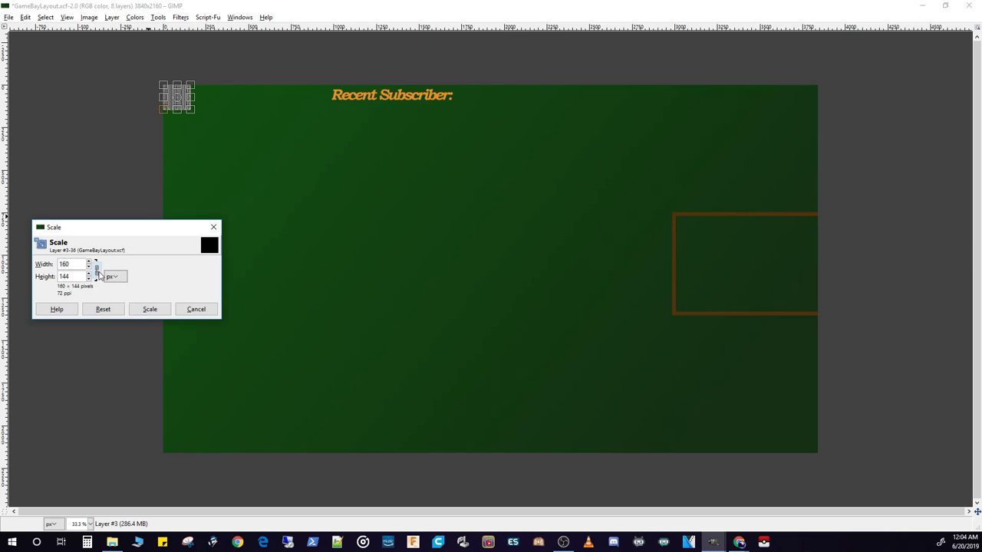
key(Tab)
drag(197, 114, 656, 442)
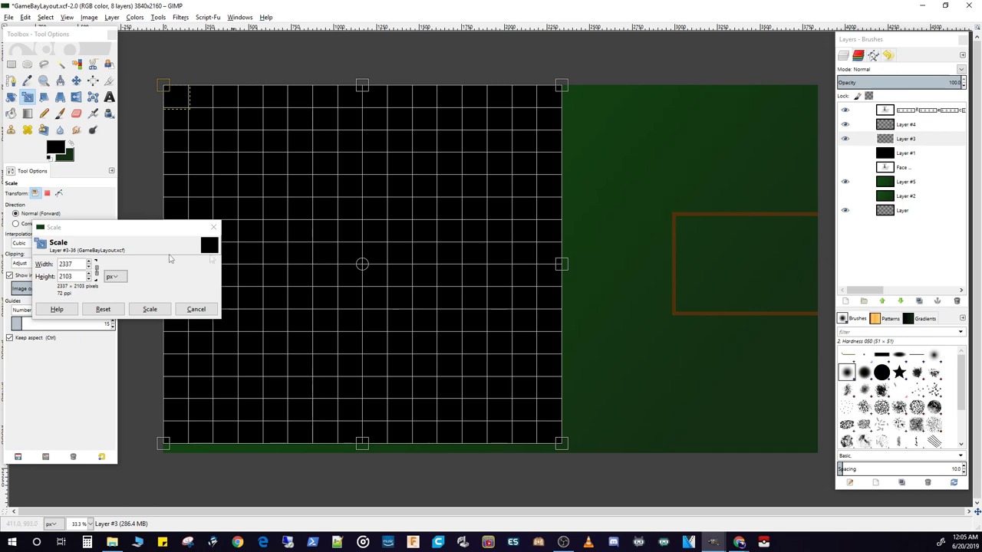
key(Tab)
drag(77, 276, 59, 280)
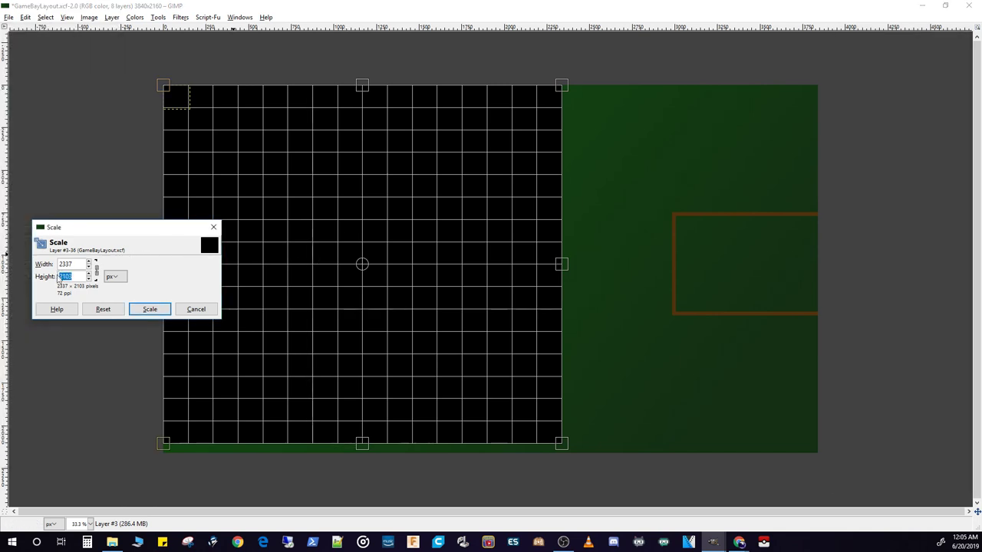
text(2160)
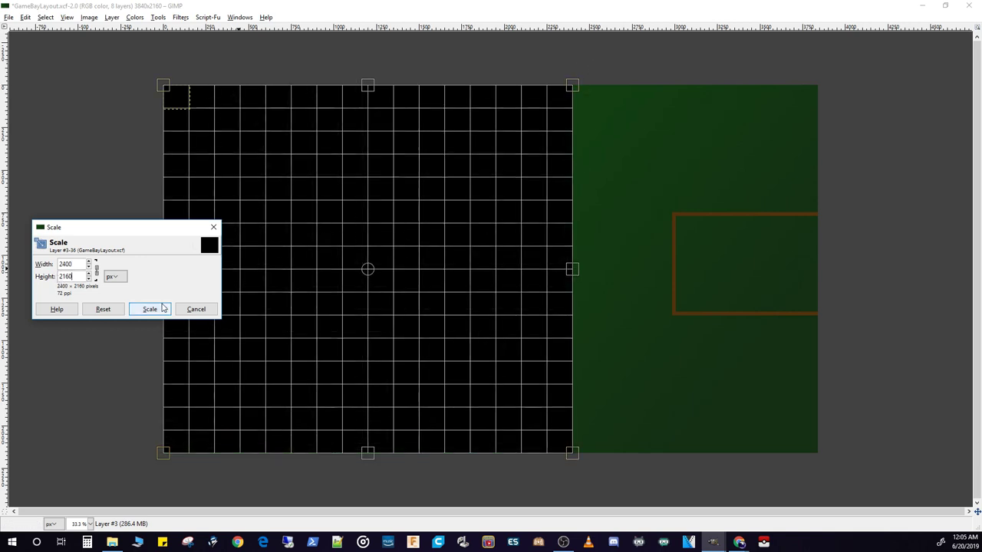
click(149, 308)
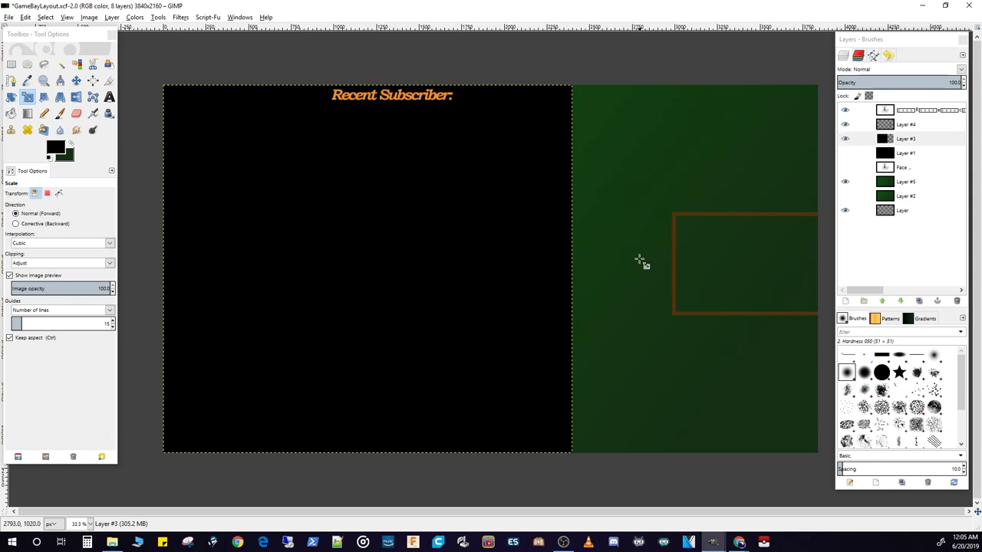
- Move the Recent Subscriber: label to the top of the green panel
key(m)
drag(396, 95, 710, 100)
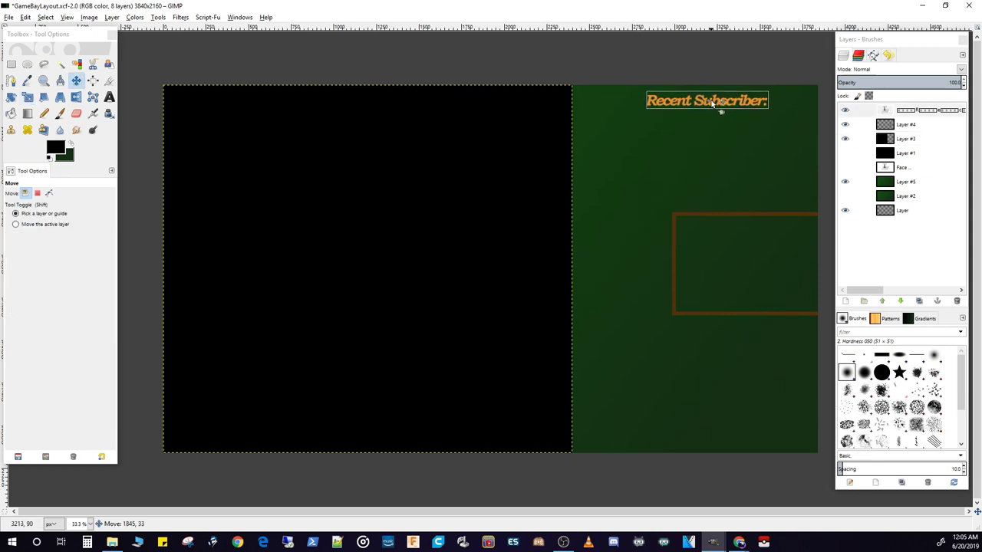
click(710, 100)
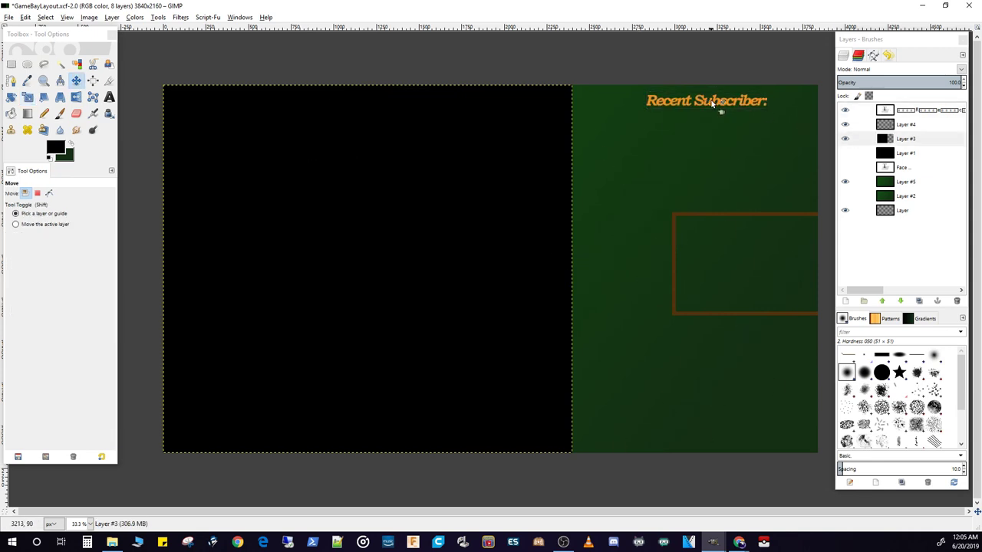
click(849, 143)
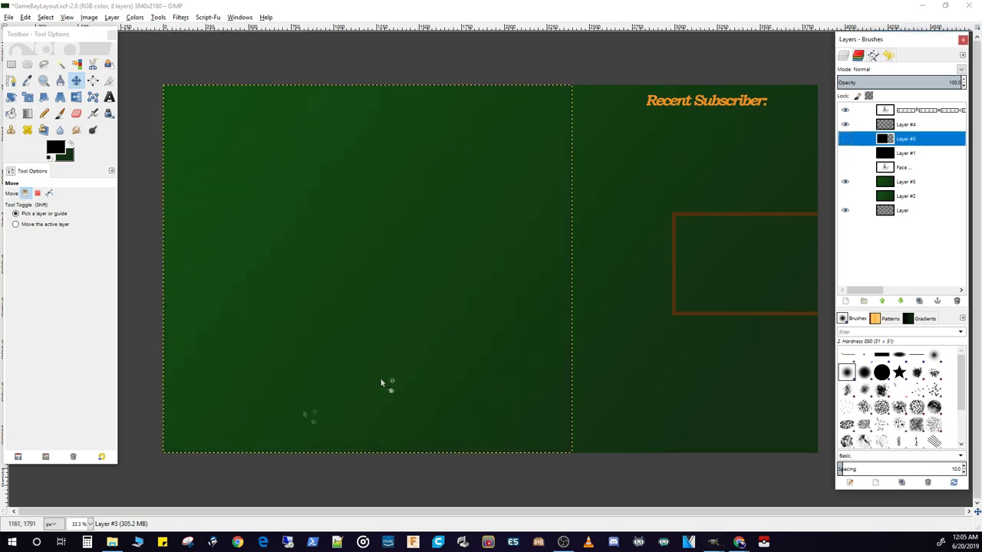
click(847, 140)
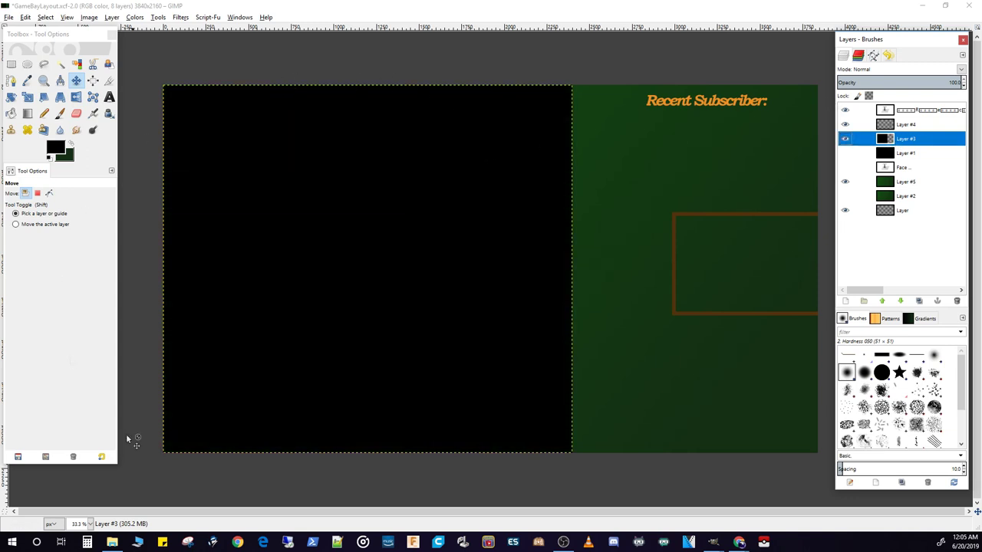
- Fuzzy-select the black game-area region with threshold about 170, hiding the other layers
click(61, 66)
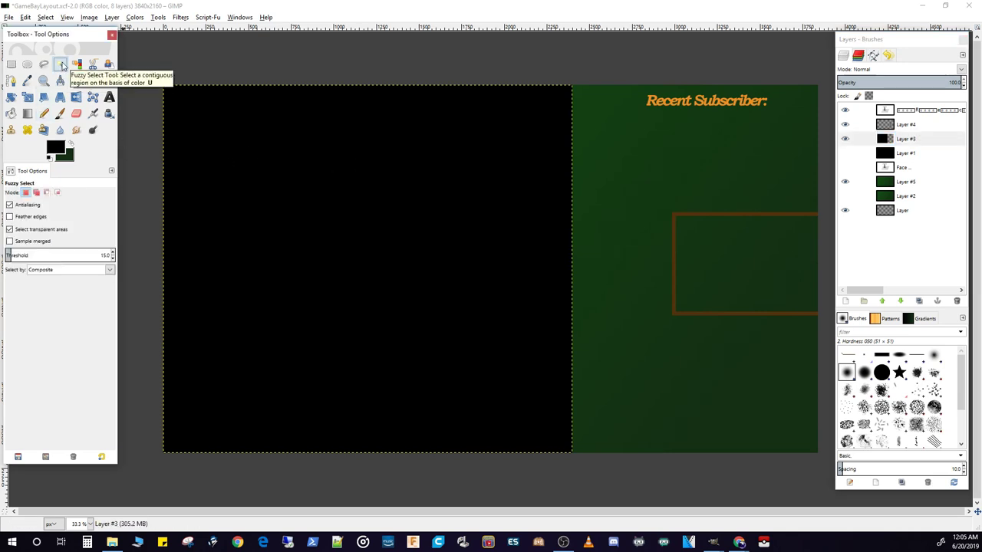
drag(61, 254, 75, 254)
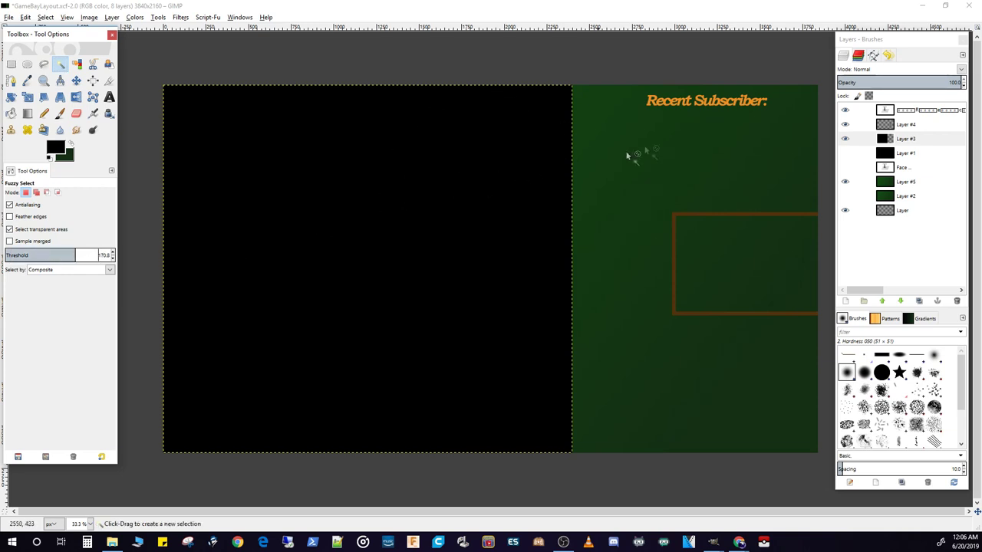
click(844, 182)
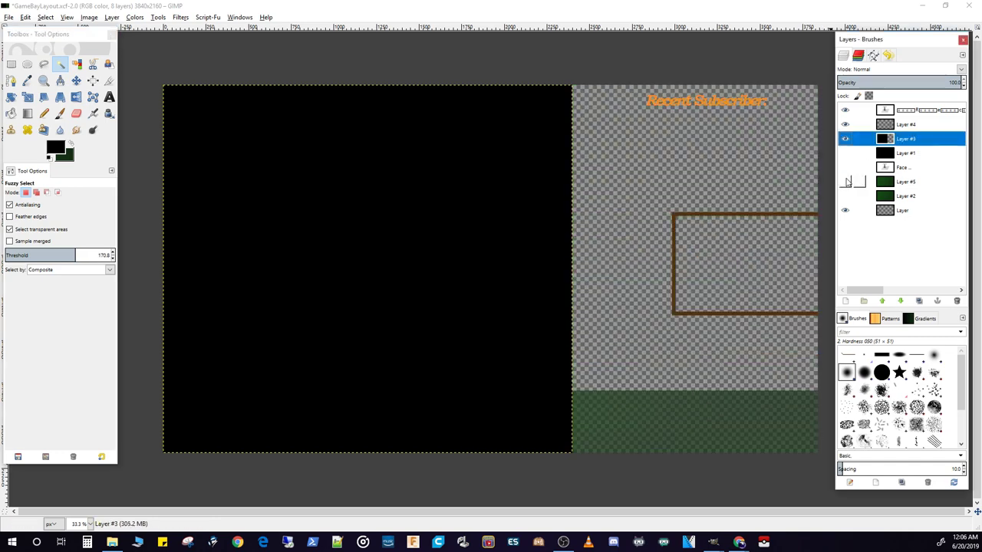
click(845, 138)
click(844, 138)
click(845, 124)
click(845, 109)
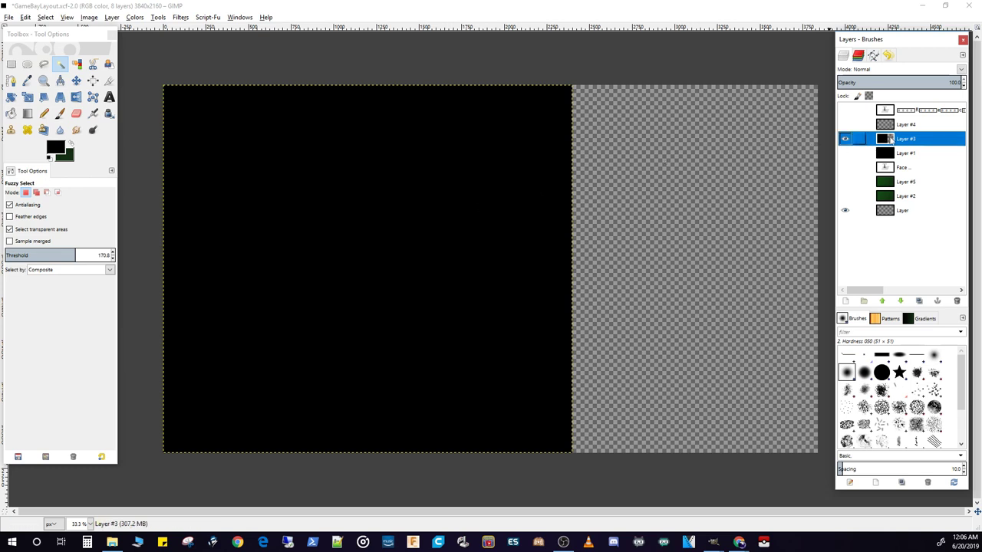
click(440, 144)
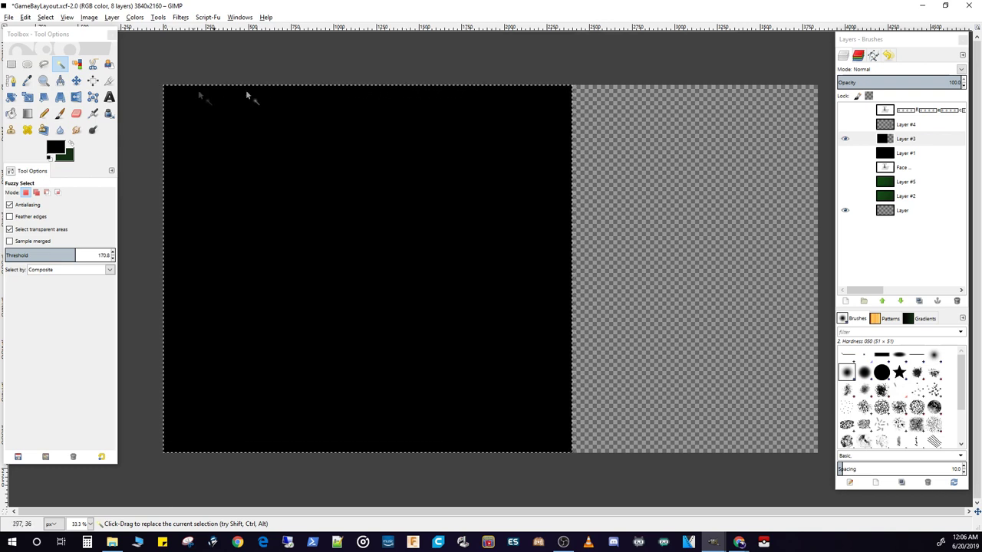
- Clear green Layer #5 behind the selection and hide black Layer #3, leaving the left transparent
click(906, 182)
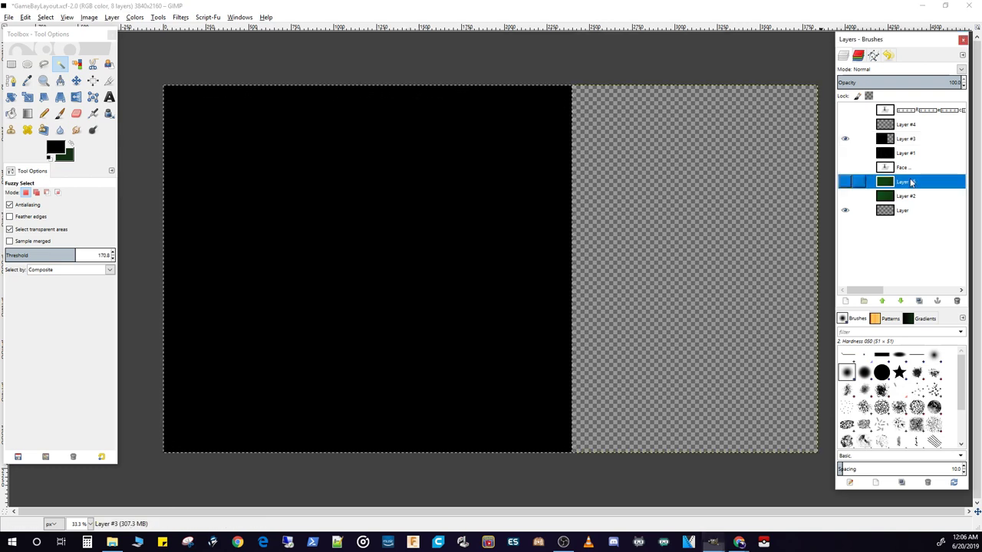
click(845, 182)
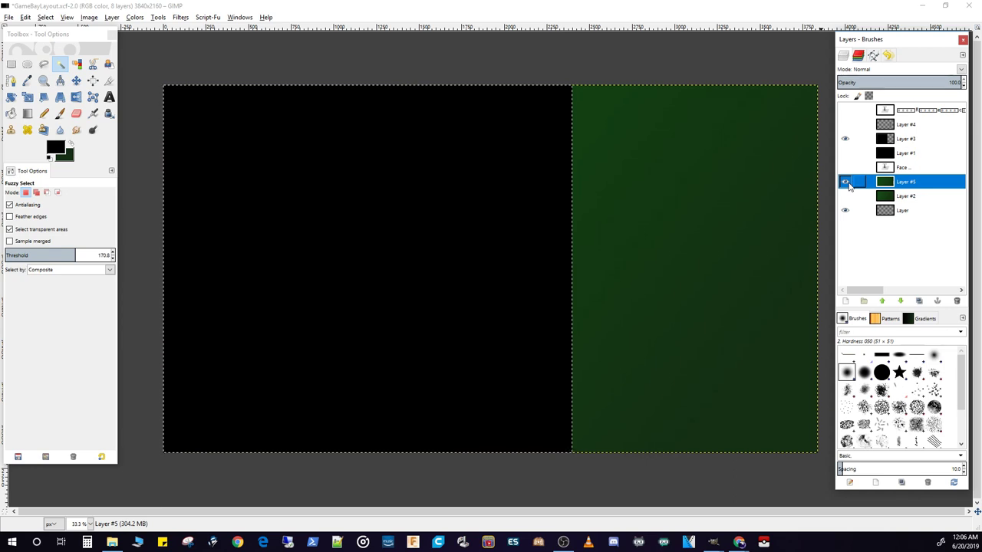
click(844, 139)
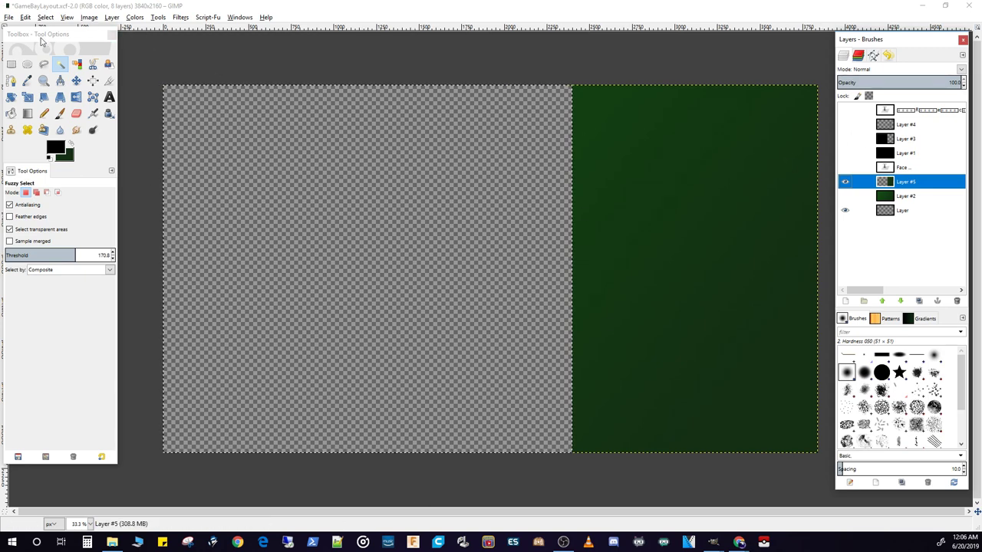
key(r)
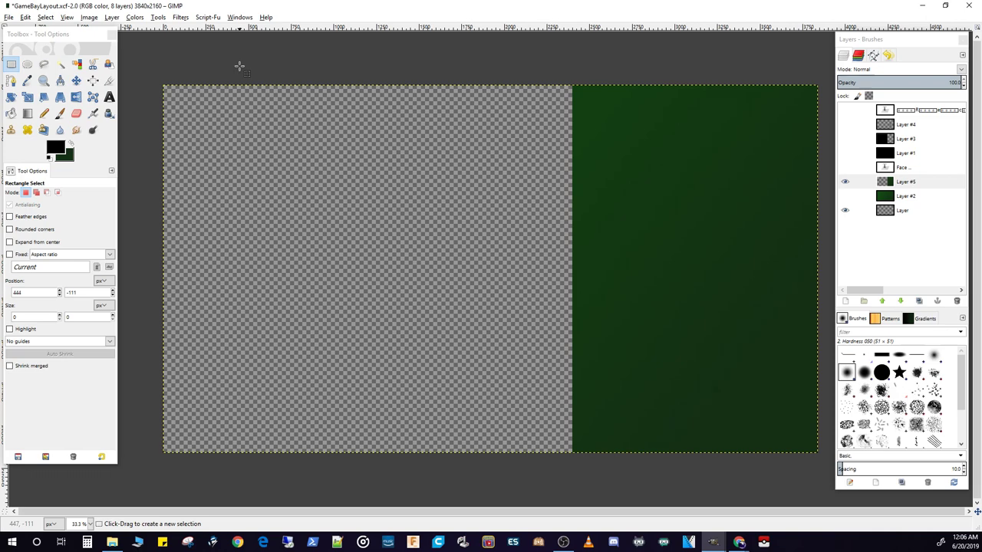
- Duplicate the Recent Subscriber: text layer and move the copy just below it
click(845, 110)
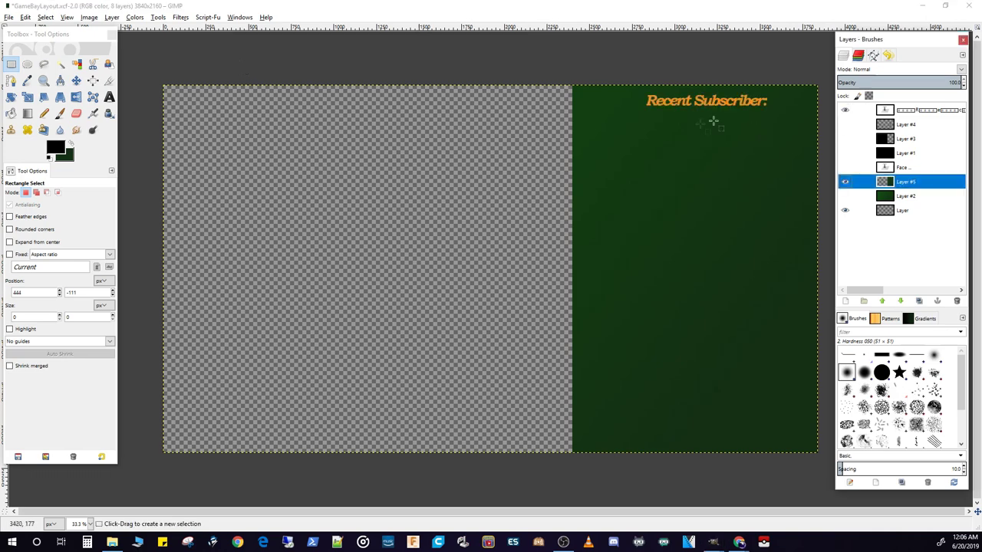
right_click(923, 111)
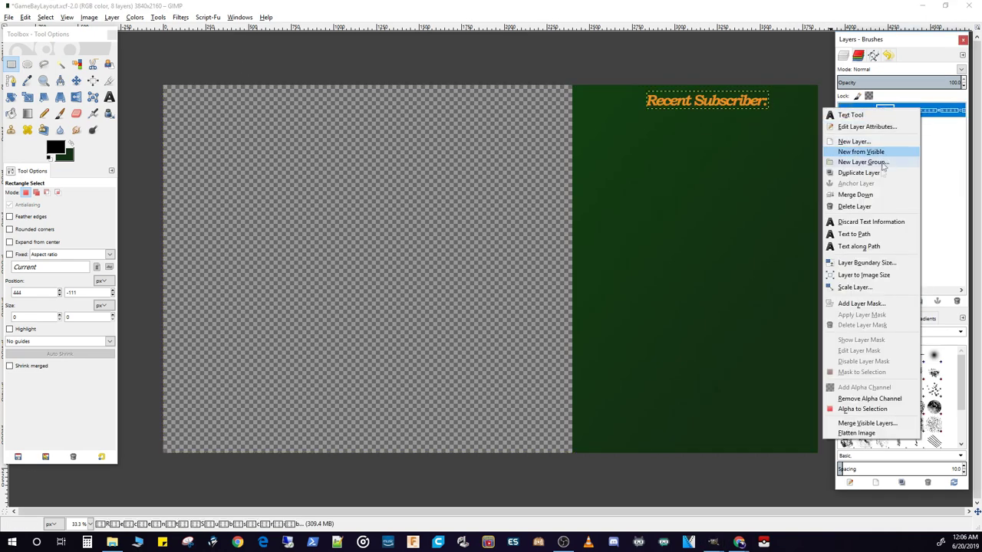
click(860, 173)
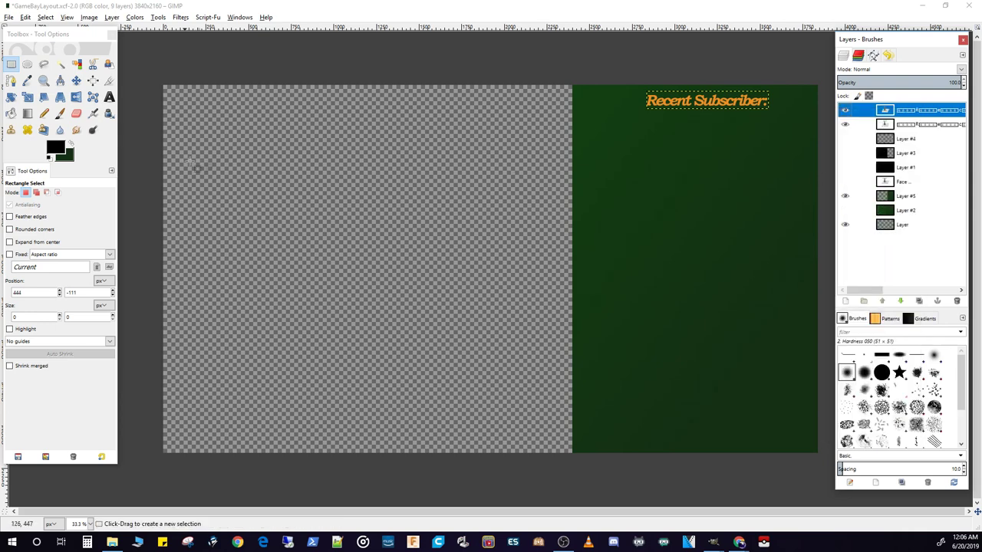
click(76, 80)
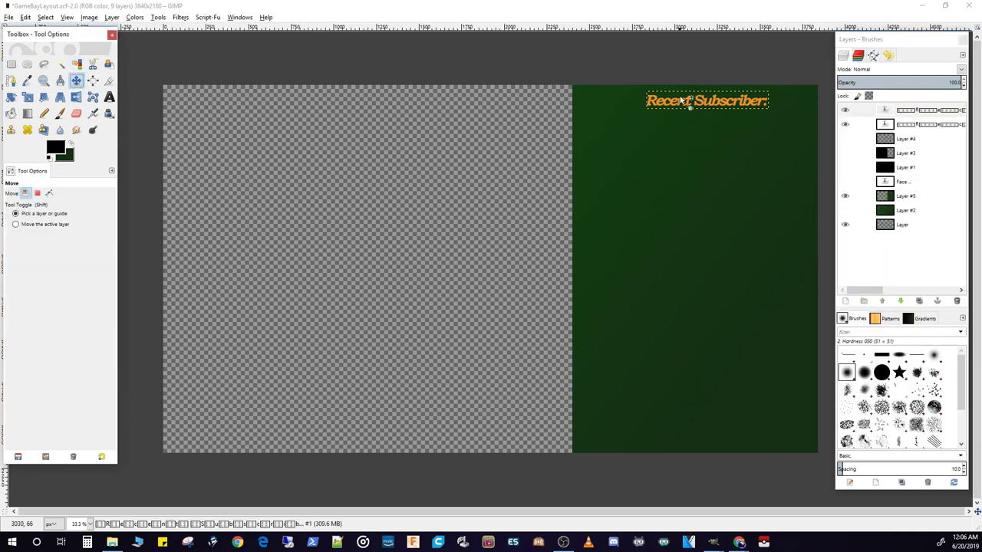
drag(673, 106, 769, 142)
- Retype the copy as 'Recent Follower:' and duplicate that layer
click(109, 97)
click(698, 144)
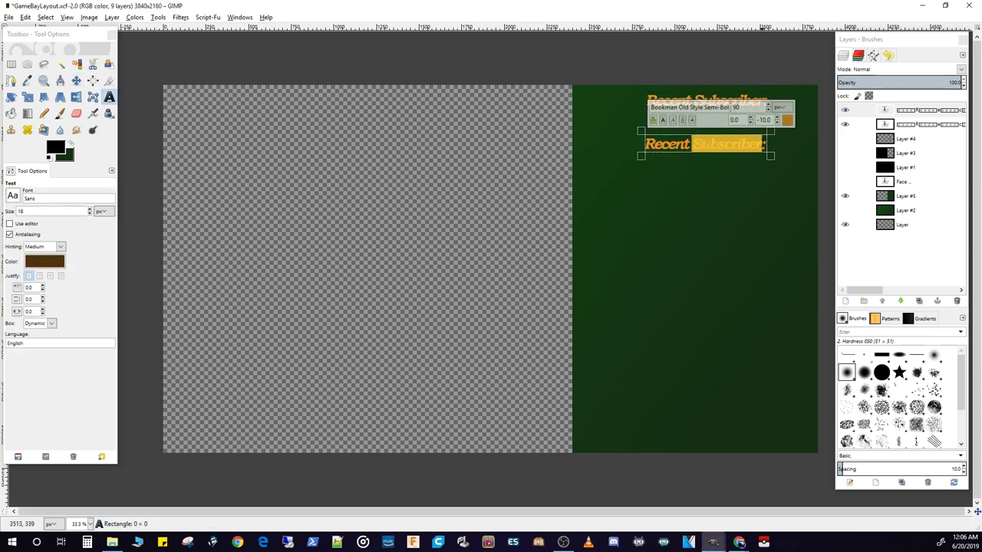
text(Followage)
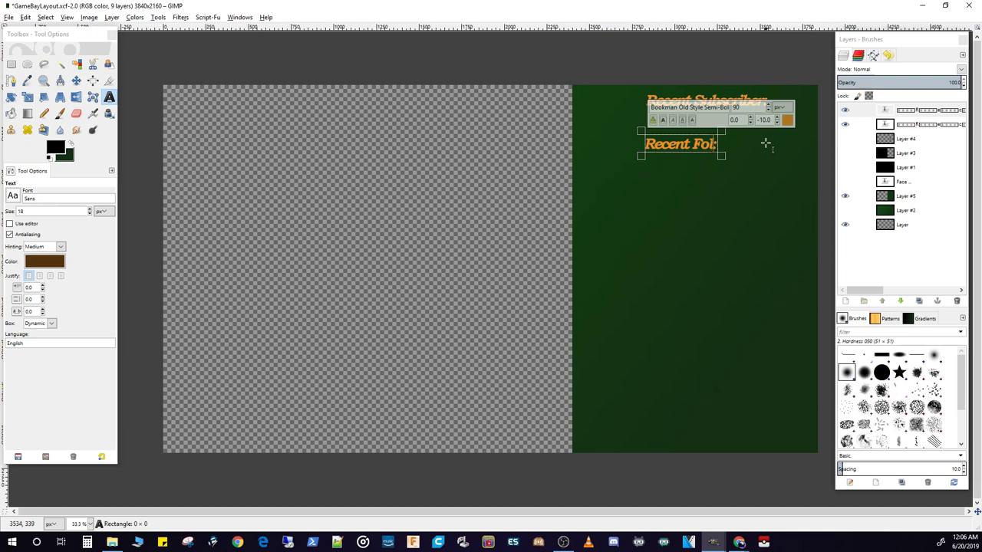
key(BackSpace)
key(BackSpace)
key(BackSpace)
text(er)
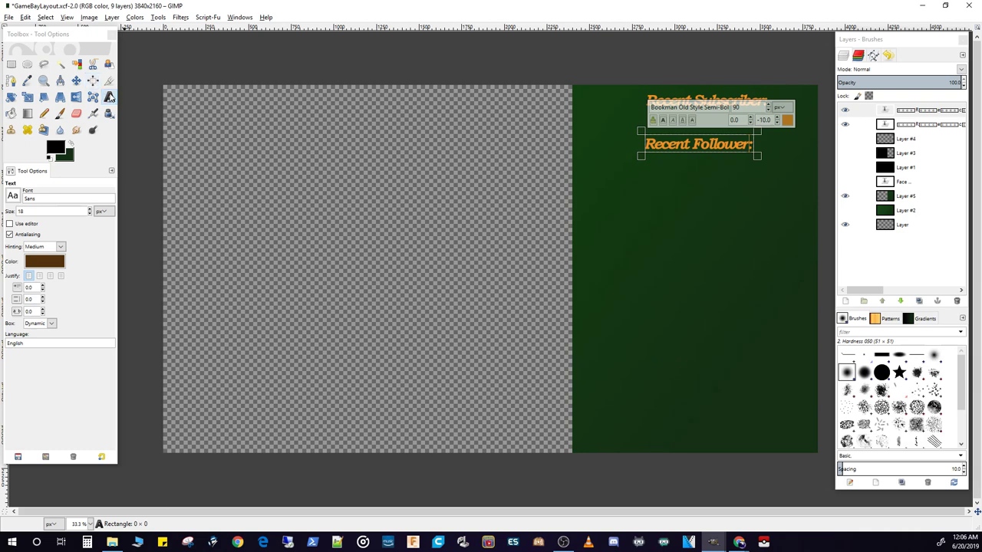
right_click(920, 111)
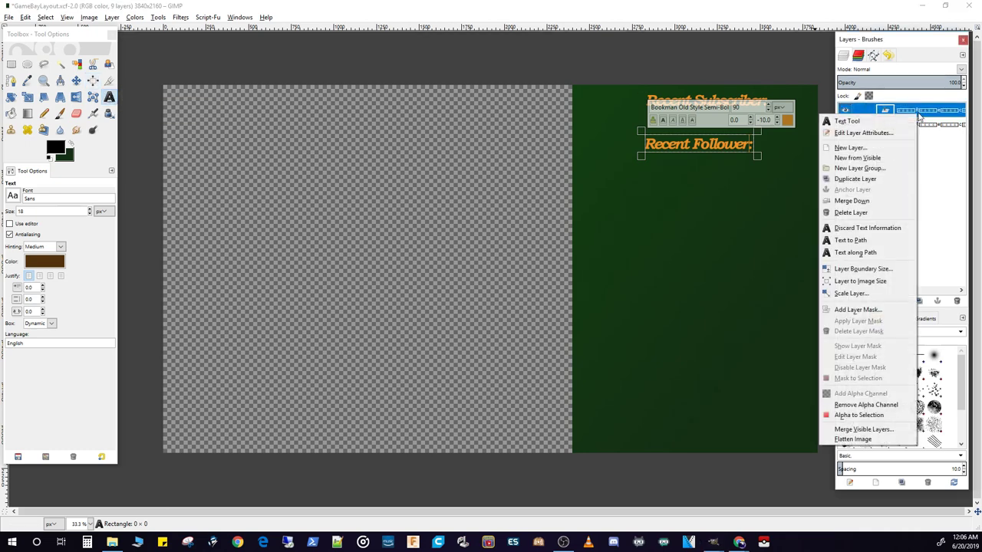
click(881, 178)
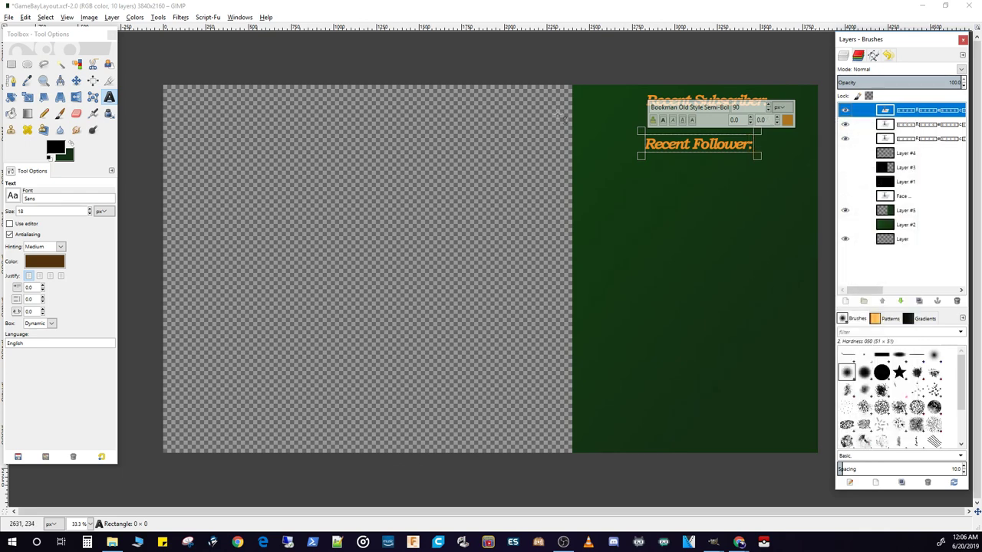
- Move the duplicated Recent Follower: label further down below the second label
click(76, 81)
drag(669, 148, 675, 170)
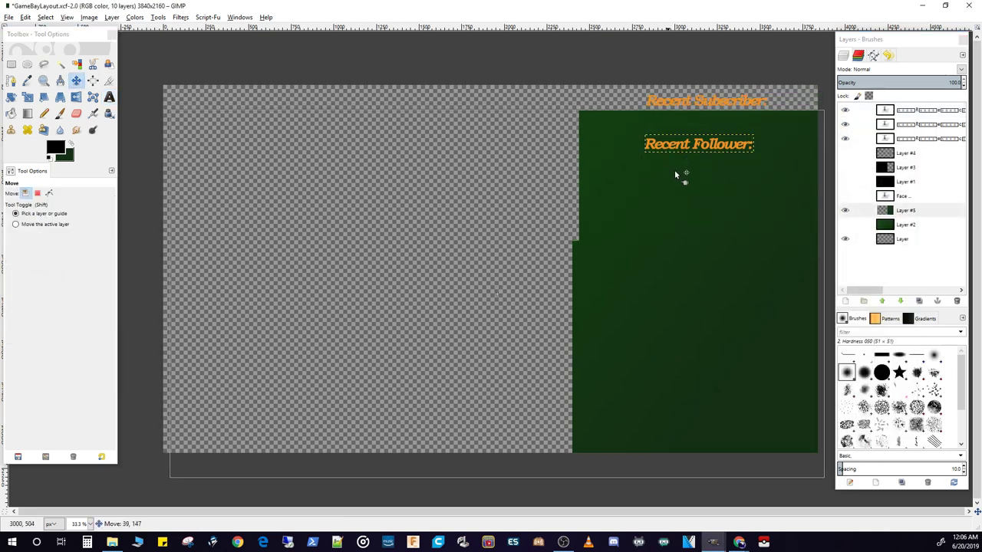
key(ctrl+z)
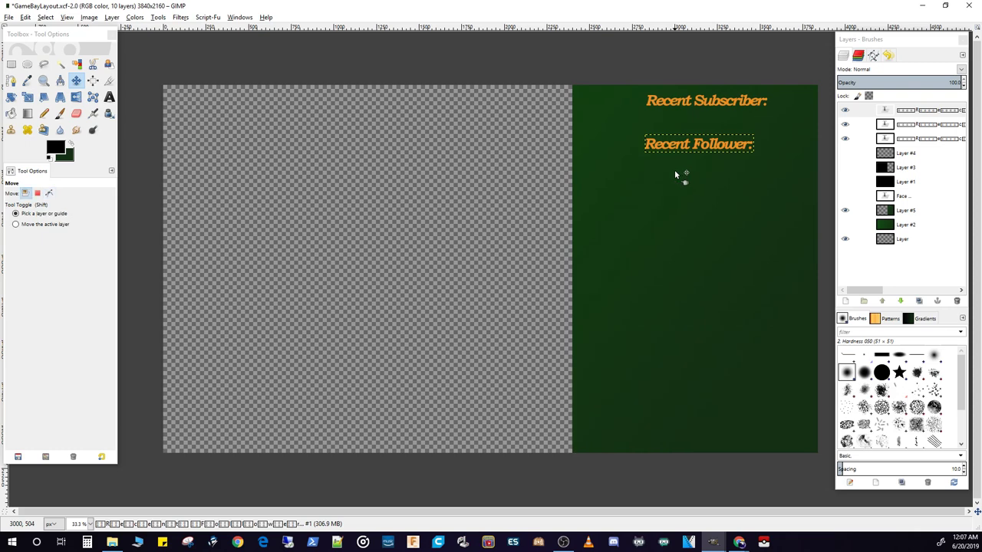
drag(653, 147, 659, 195)
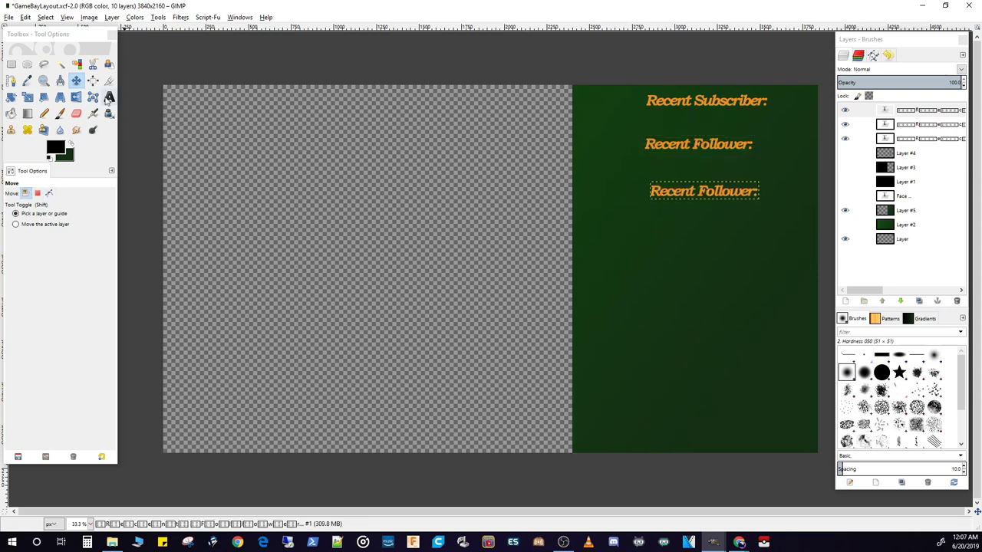
- Edit the third label's text to read 'Top Donation:'
click(108, 98)
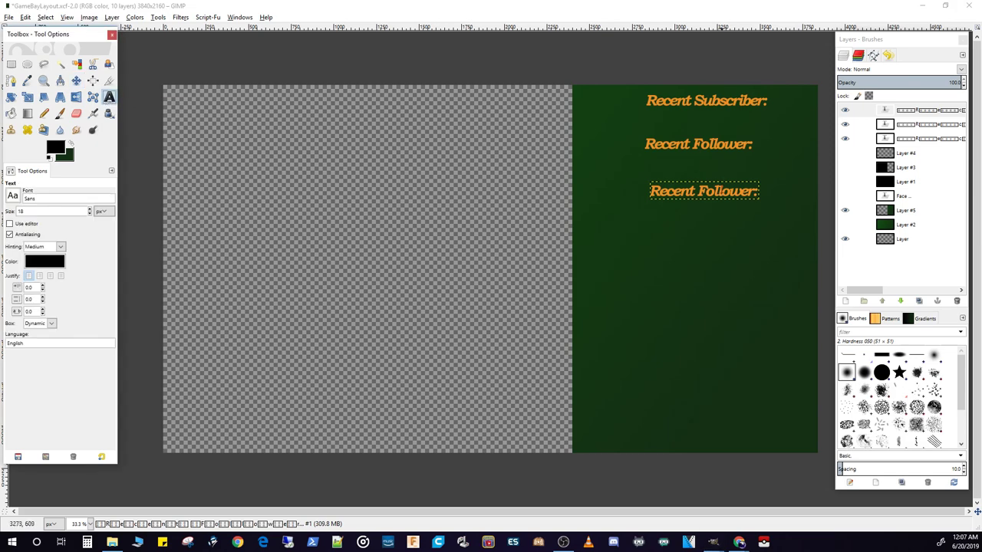
click(722, 188)
drag(697, 189, 750, 188)
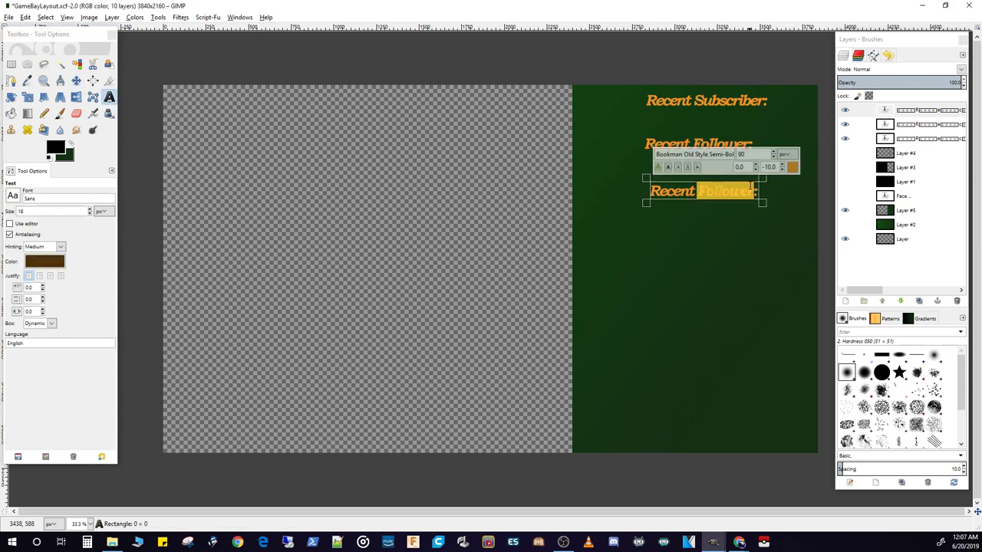
text(Donation)
drag(697, 192, 654, 191)
key(BackSpace)
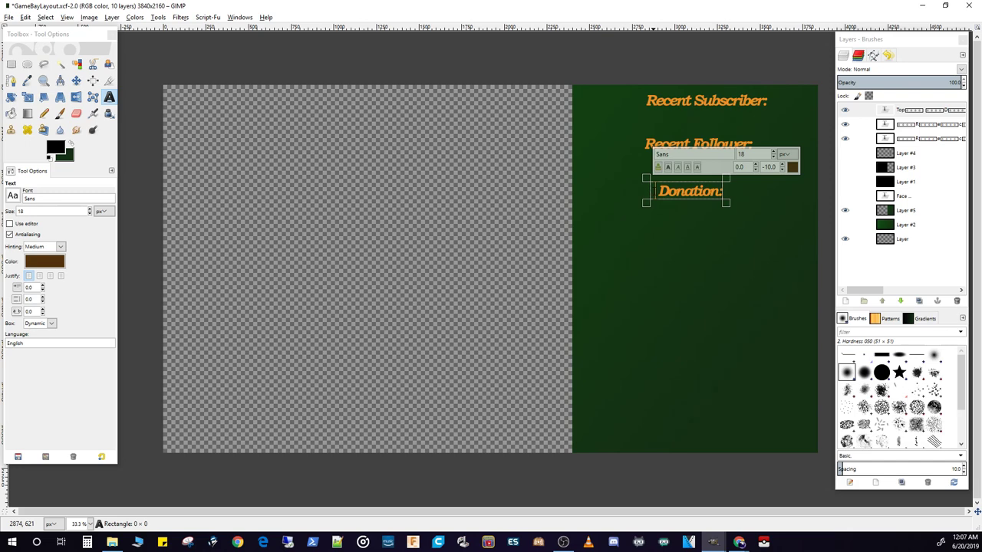
key(ctrl+z)
drag(660, 191, 695, 190)
text(Top)
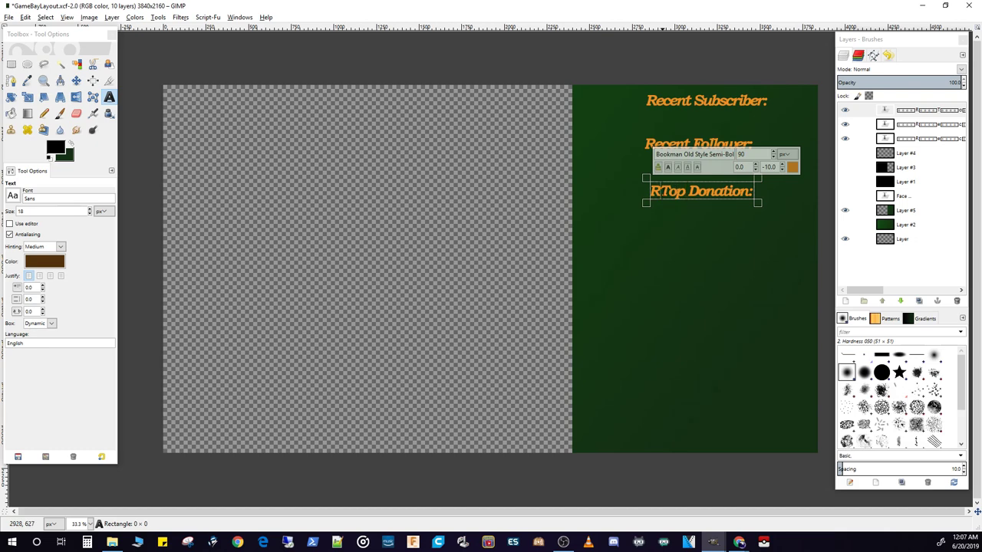
key(Home)
key(Delete)
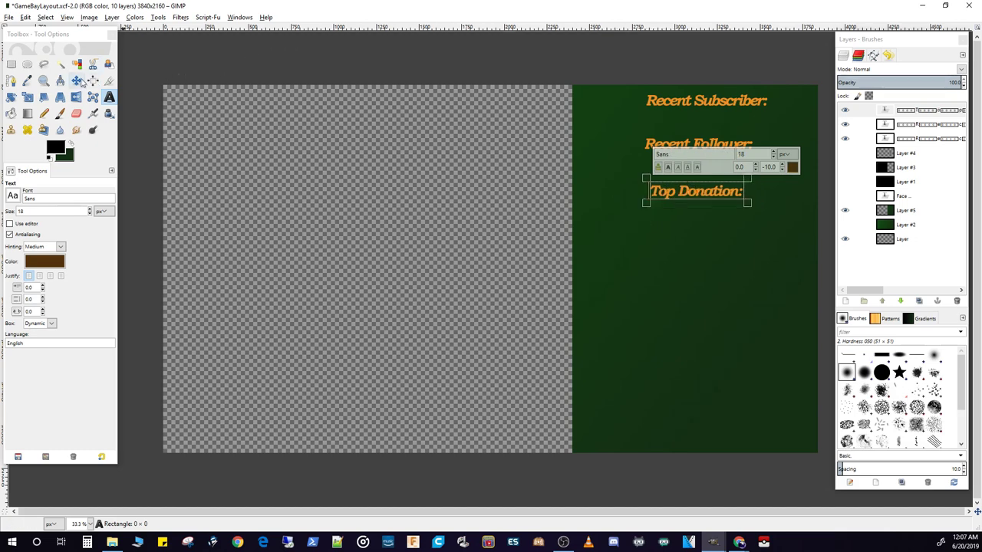
click(79, 82)
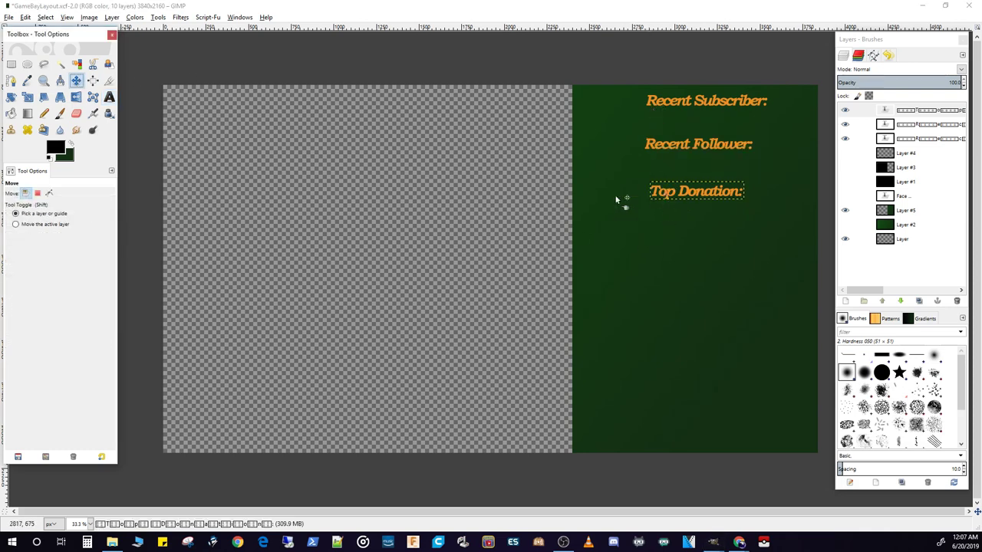
- Fuzzy-select the green panel area on Layer #5 as the alignment reference
click(93, 81)
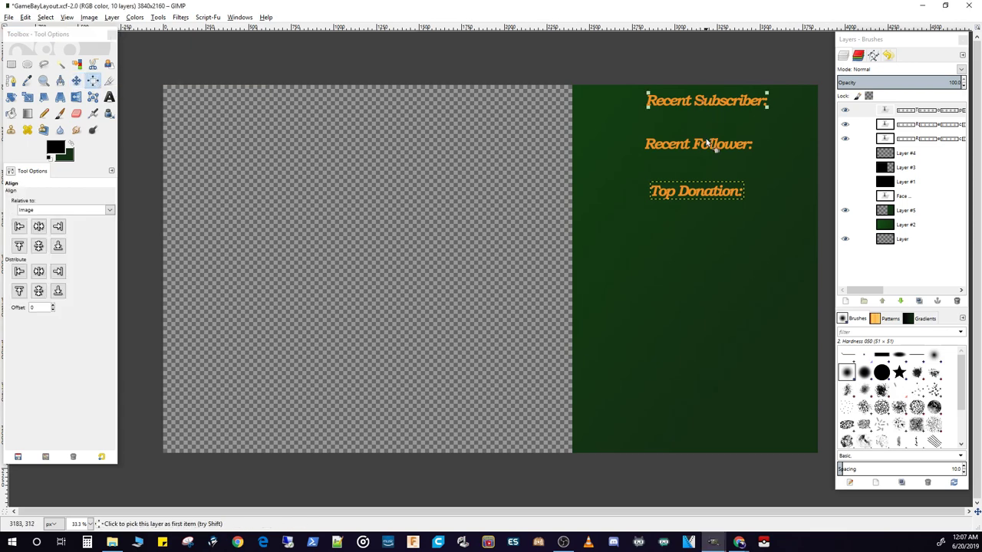
key(shift)
shift+click(709, 150)
click(61, 66)
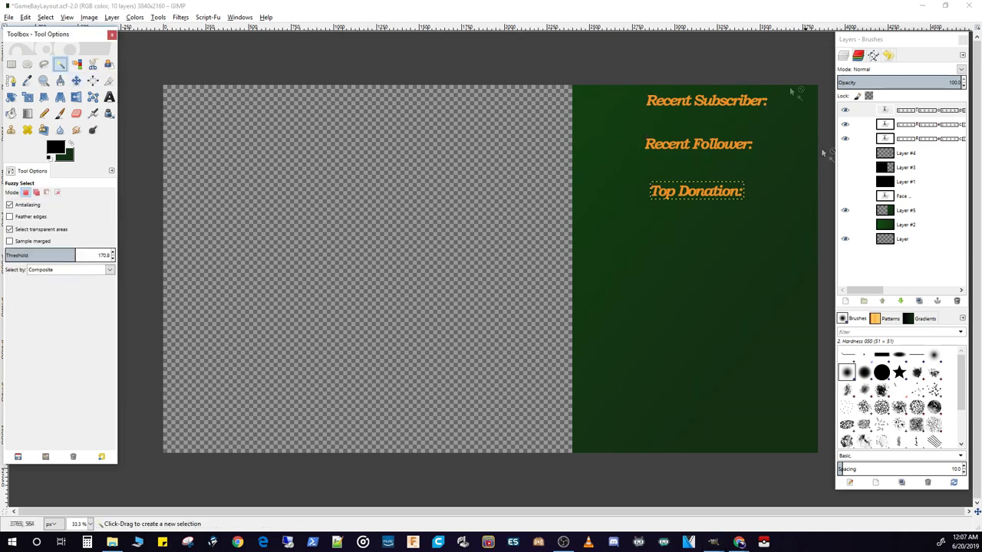
click(916, 211)
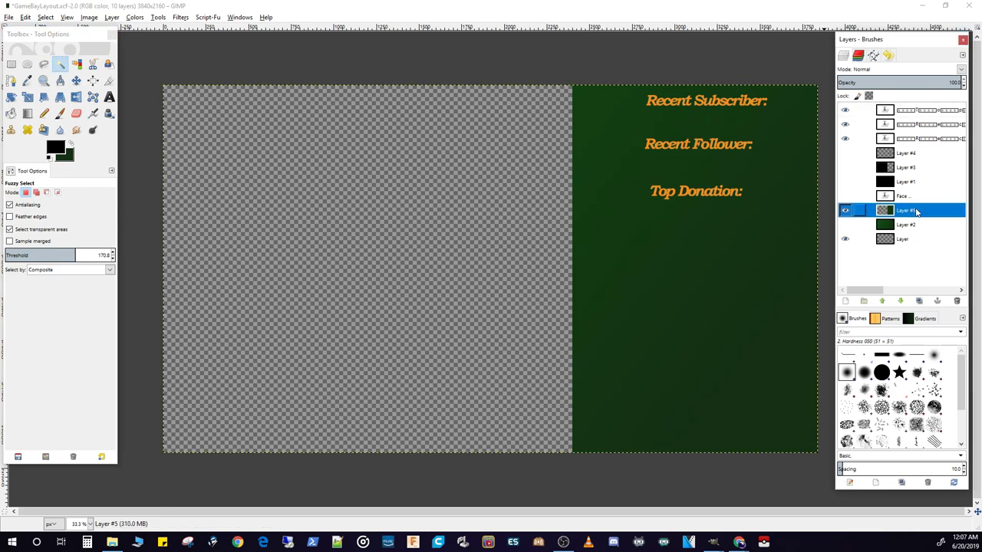
click(677, 270)
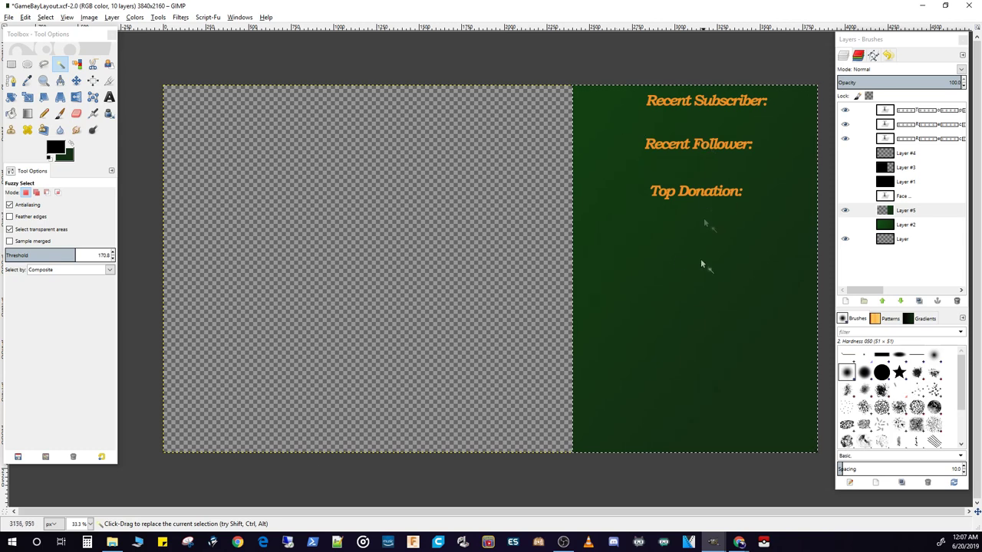
- Align the three labels to the centre of the target, relative to the green panel selection
click(92, 80)
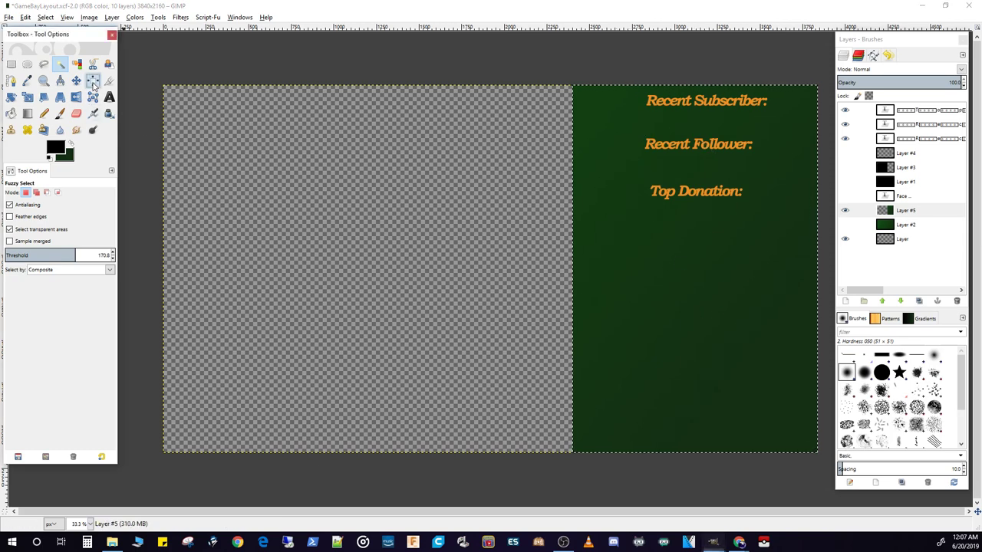
click(689, 106)
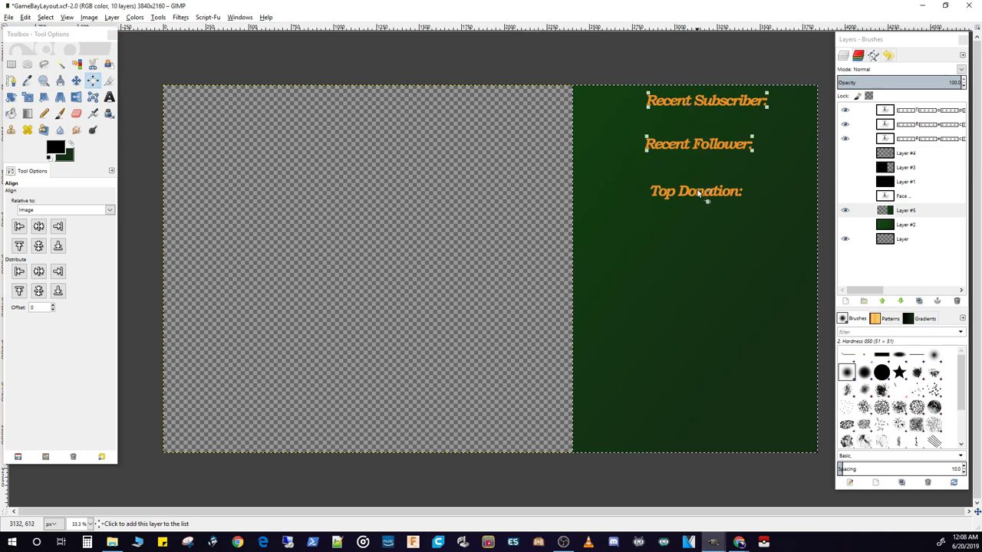
click(42, 213)
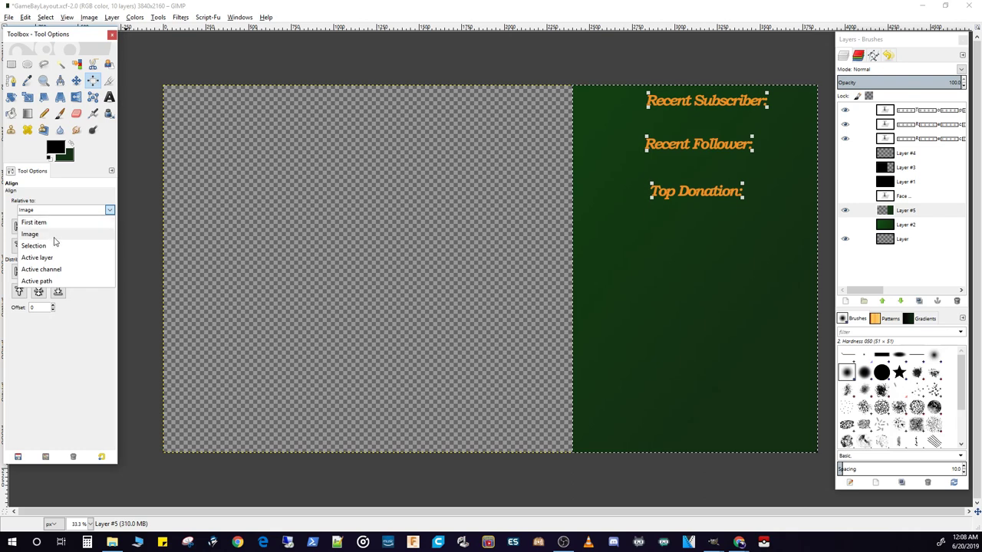
click(55, 239)
click(42, 229)
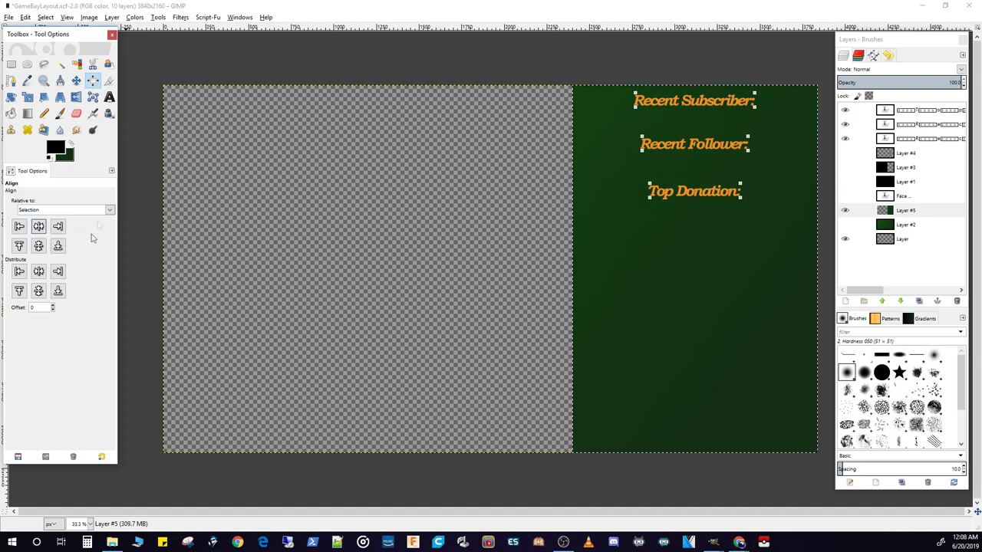
click(110, 97)
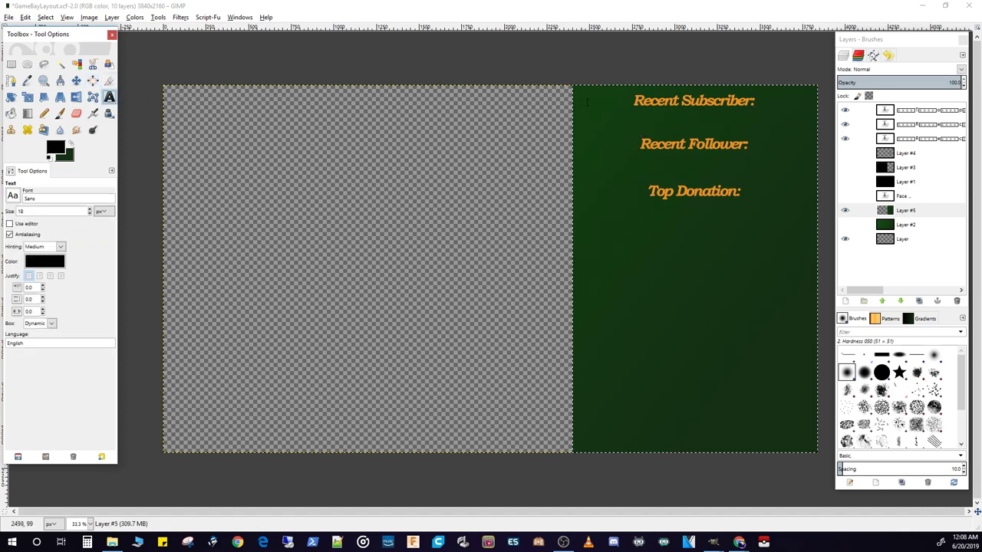
- Delete the trailing colon from Recent Subscriber, Recent Follower and Top Donation
click(749, 105)
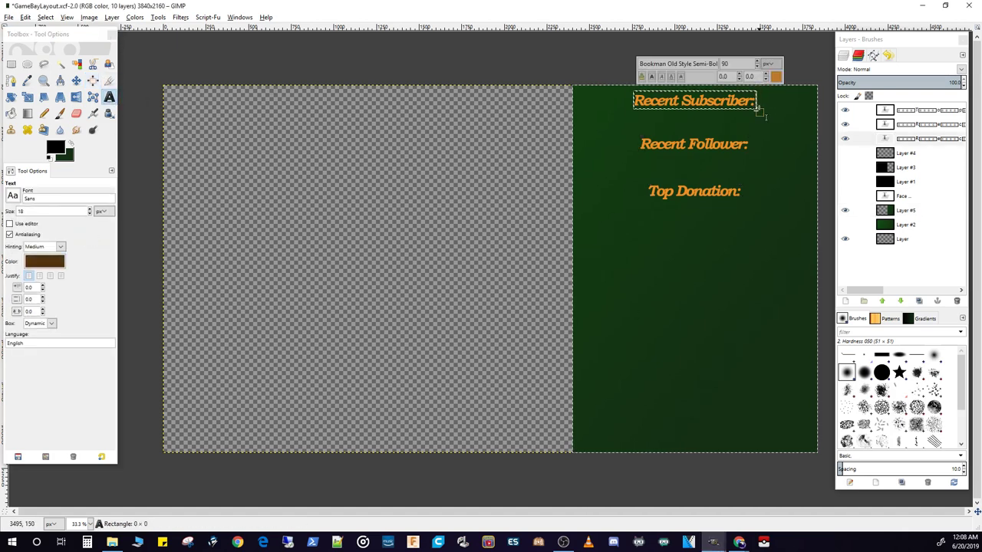
click(746, 146)
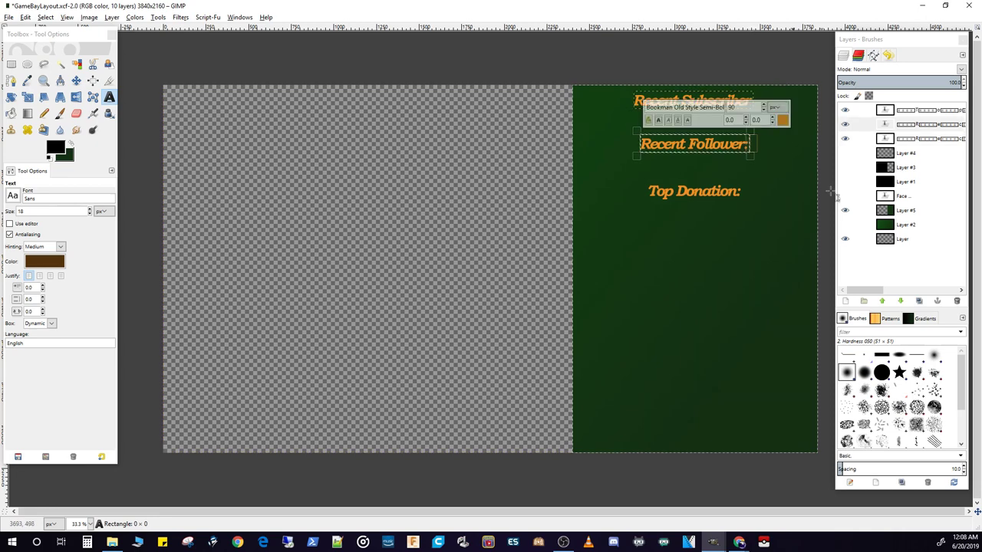
click(736, 193)
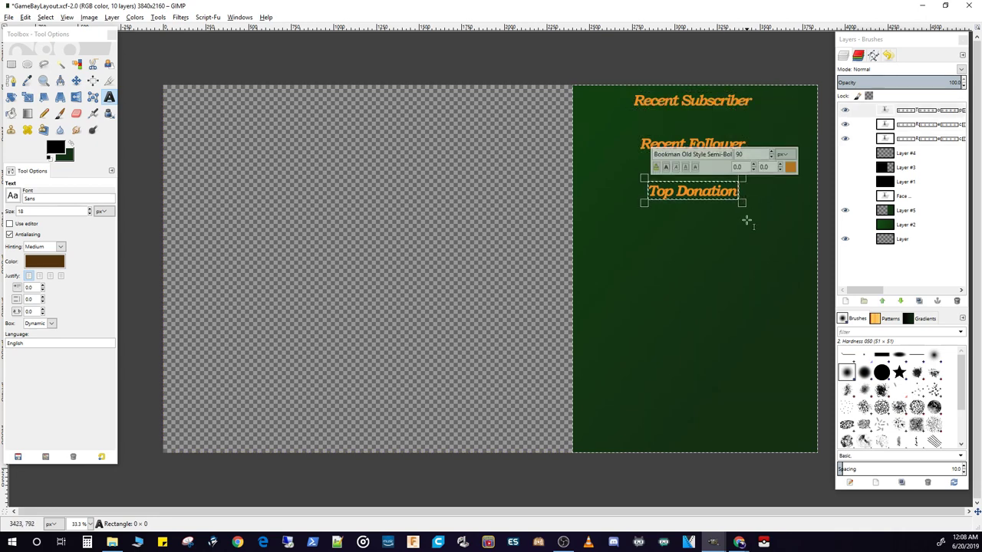
- Pick all three labels with the Align tool and make Layer #5 active
click(92, 80)
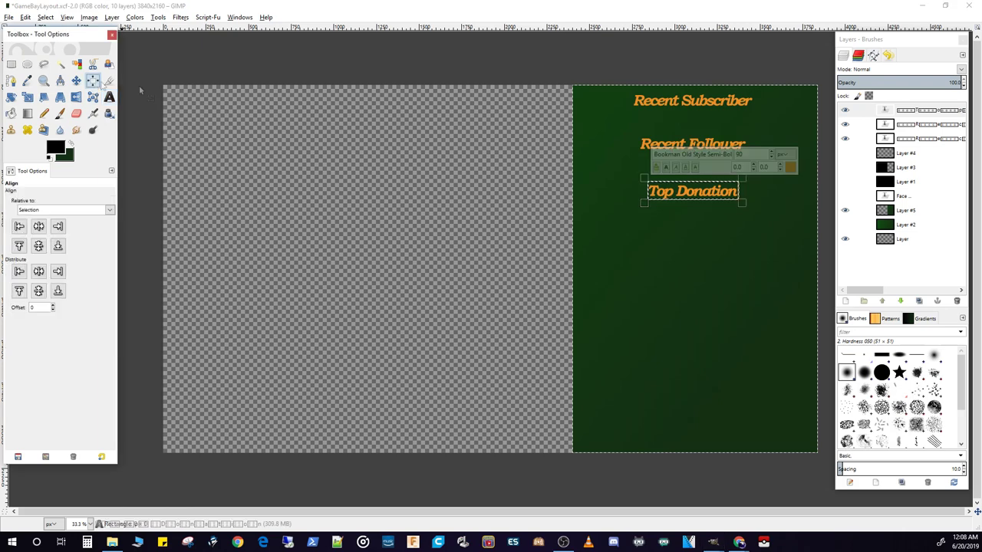
click(676, 104)
shift+click(701, 149)
shift+click(695, 196)
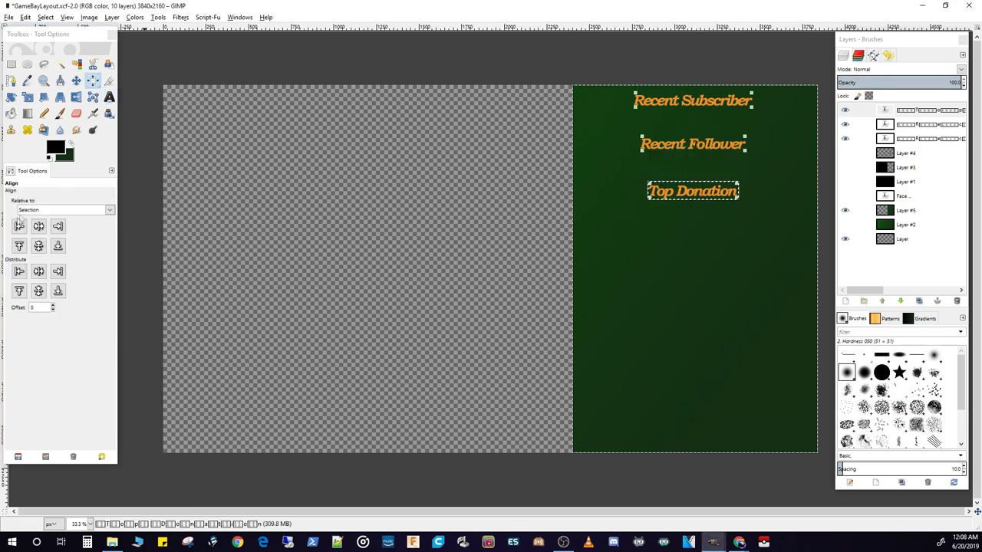
click(890, 215)
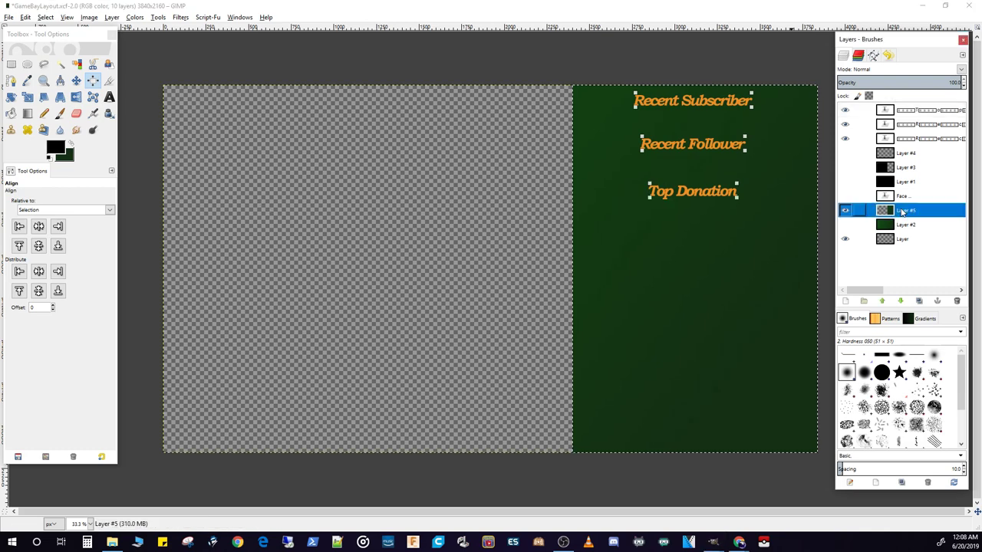
- With Layer #5 active, apply Align center of target relative to Selection to the labels
click(692, 188)
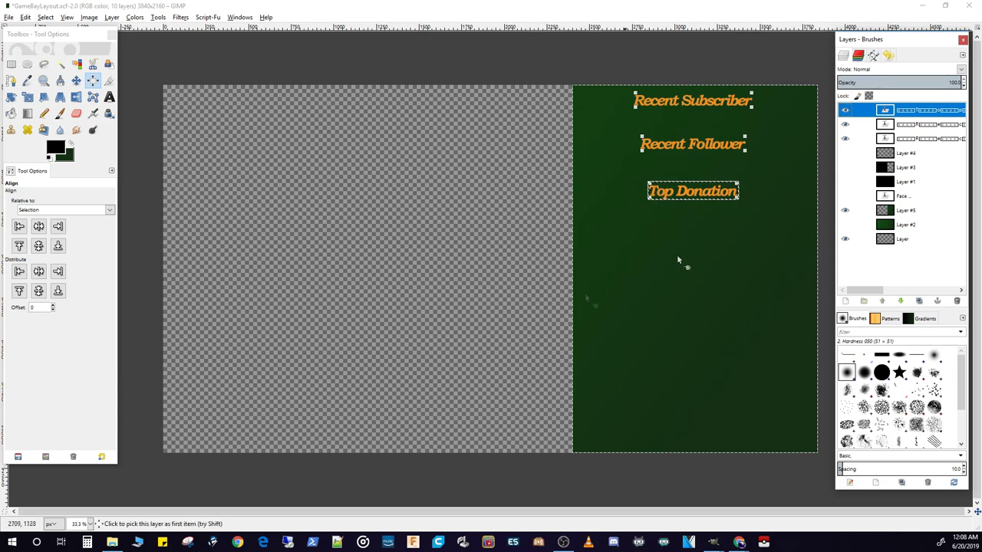
click(909, 212)
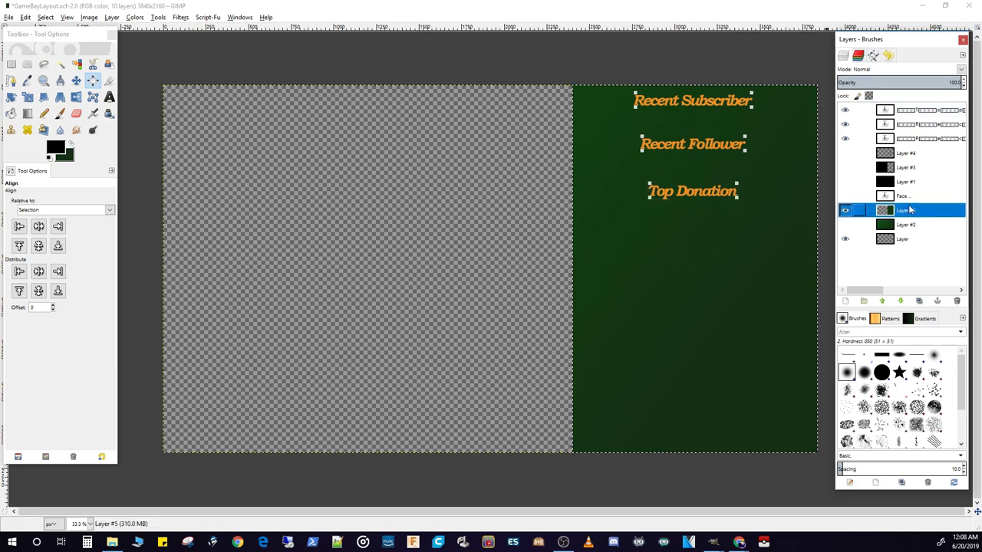
click(39, 227)
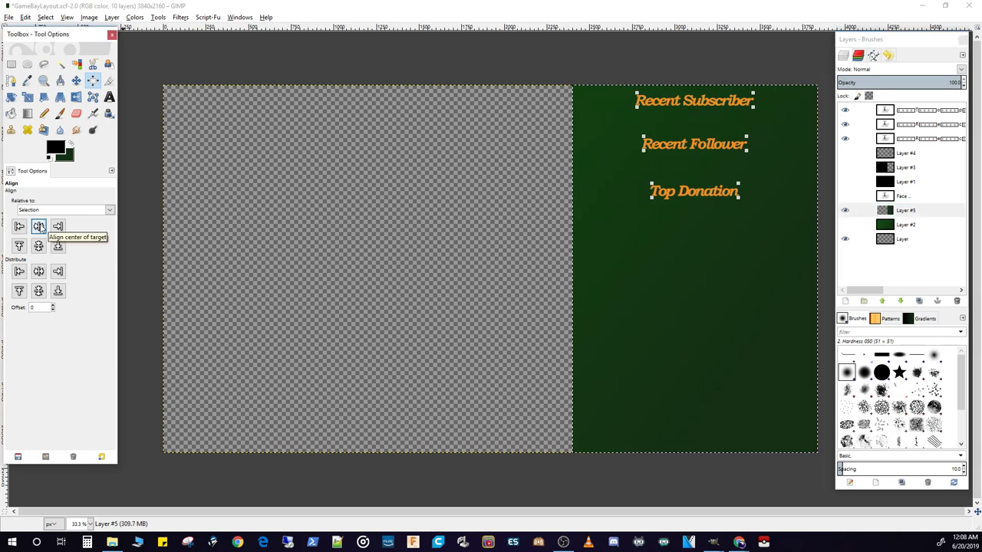
click(40, 228)
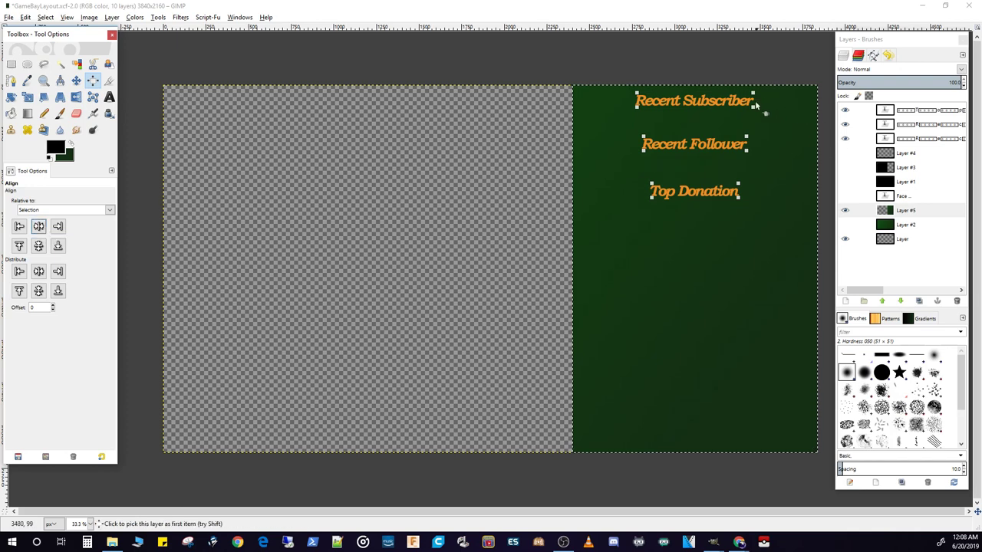
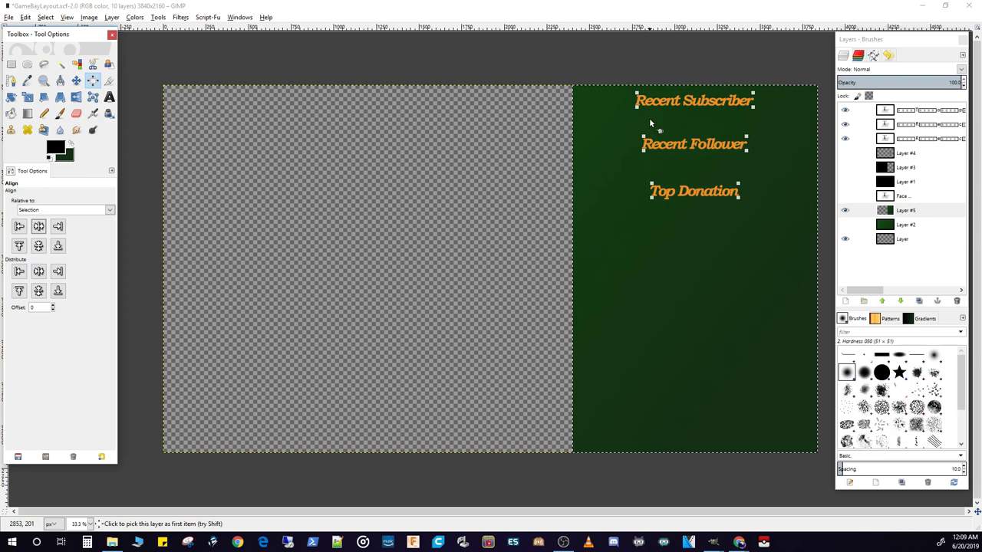
- Select a 23 × 2225 px strip along the green panel's left edge with Rectangle Select
click(12, 65)
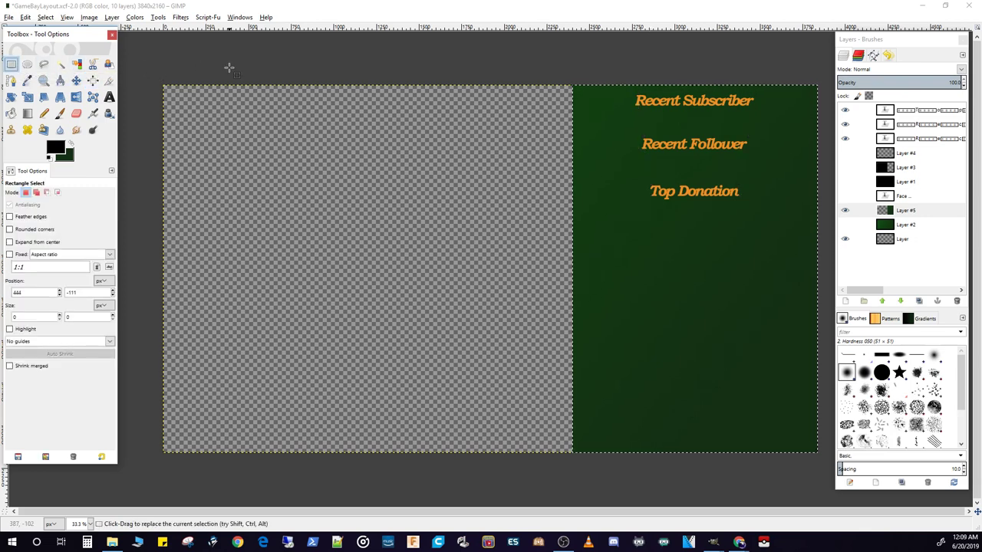
click(262, 71)
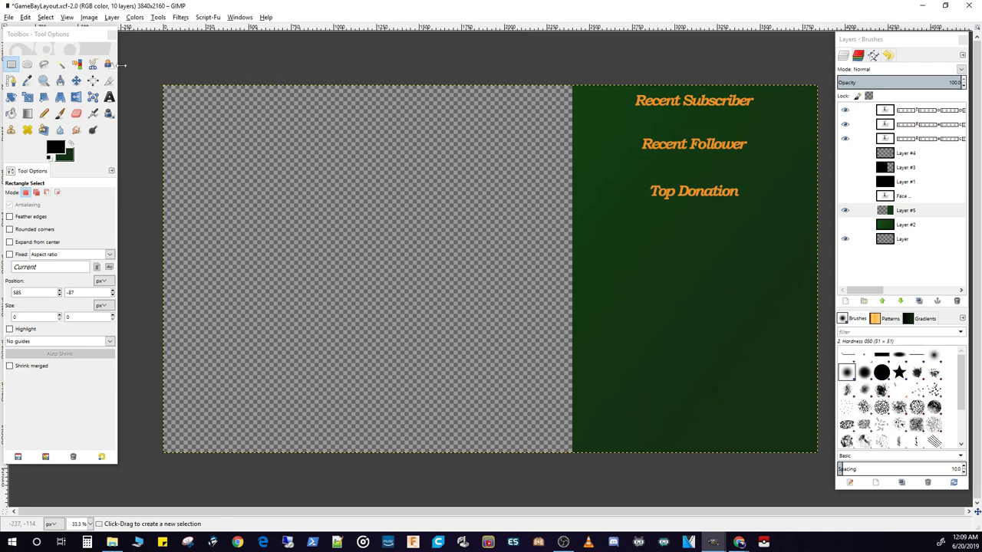
drag(570, 80, 573, 456)
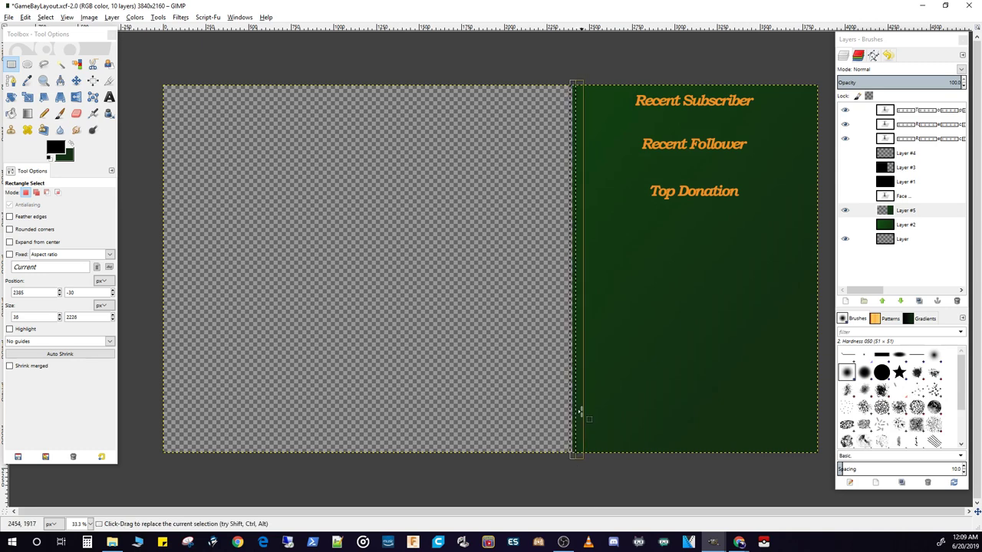
scroll(581, 412, up, 3)
scroll(579, 441, up, 2)
scroll(578, 441, down, 2)
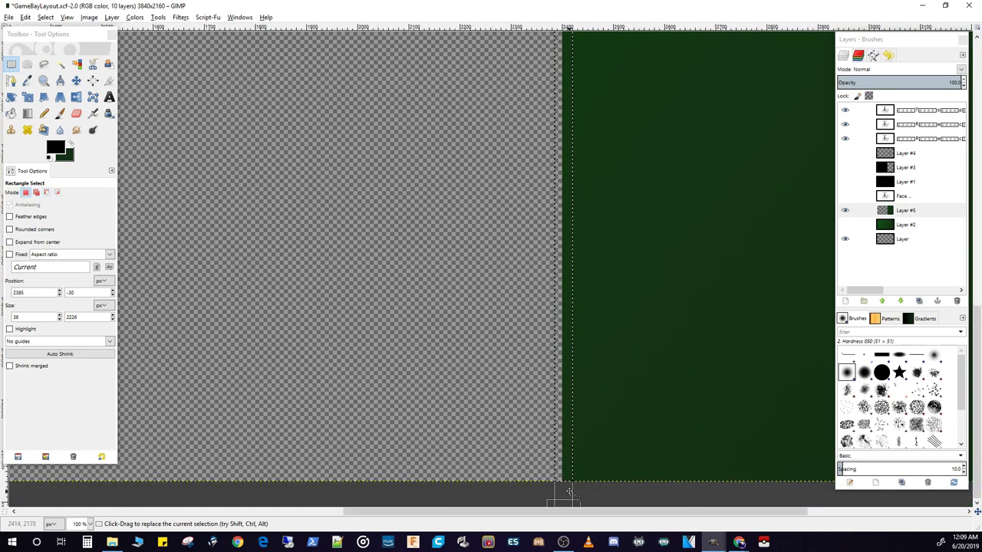
drag(574, 500, 556, 501)
drag(551, 502, 552, 502)
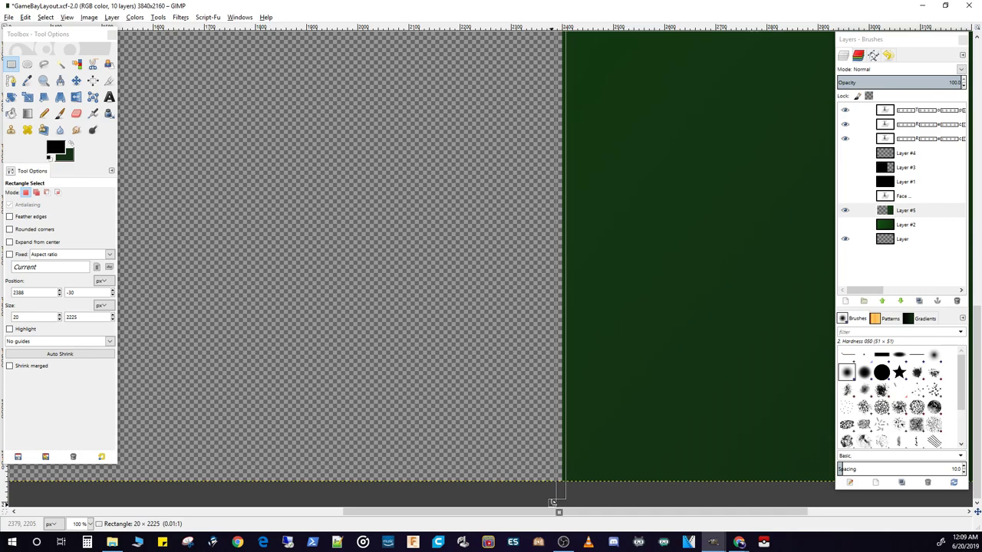
scroll(583, 436, down, 5)
scroll(588, 438, up, 4)
scroll(584, 435, down, 1)
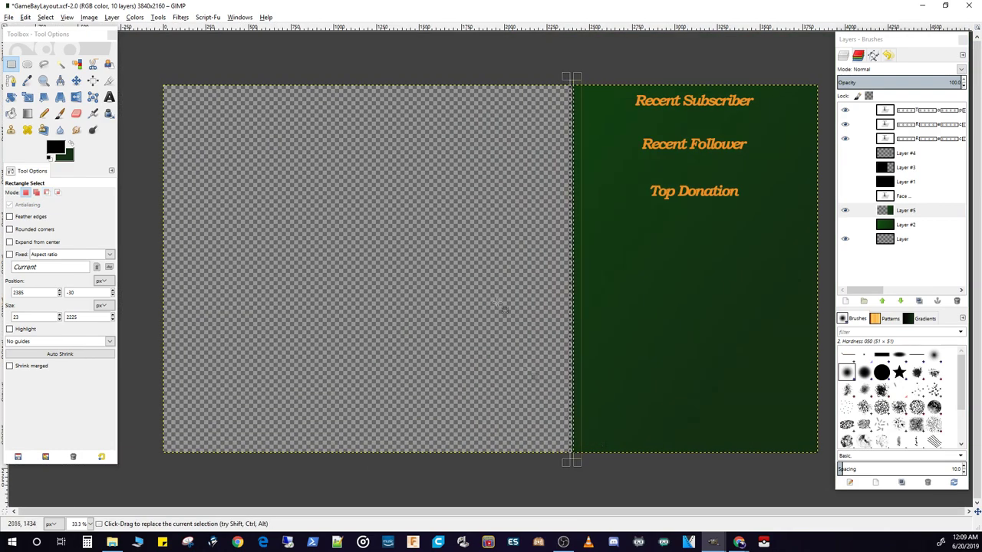
- Add a new empty layer and bucket-fill the selected strip with the previously used brown
click(134, 17)
mouse_move(112, 17)
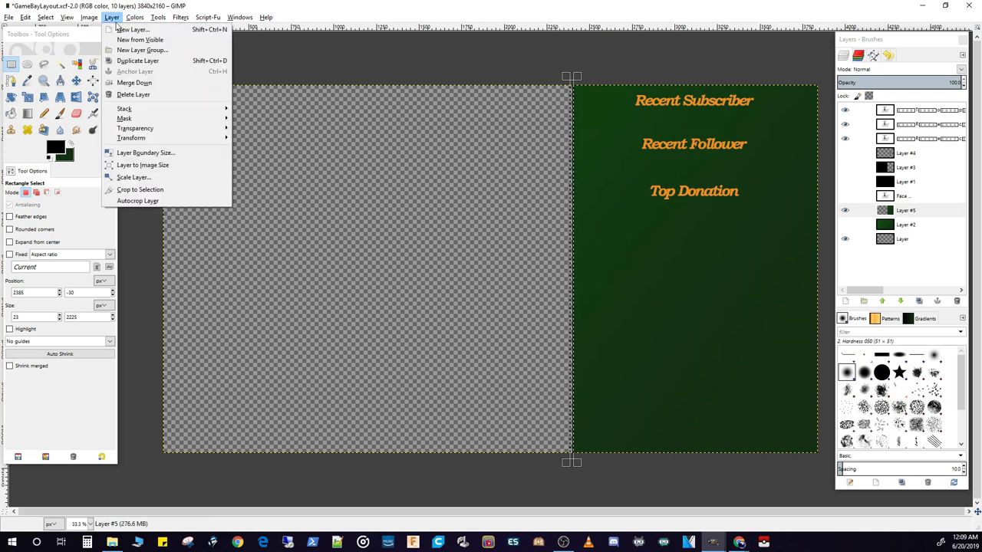
click(146, 28)
click(495, 355)
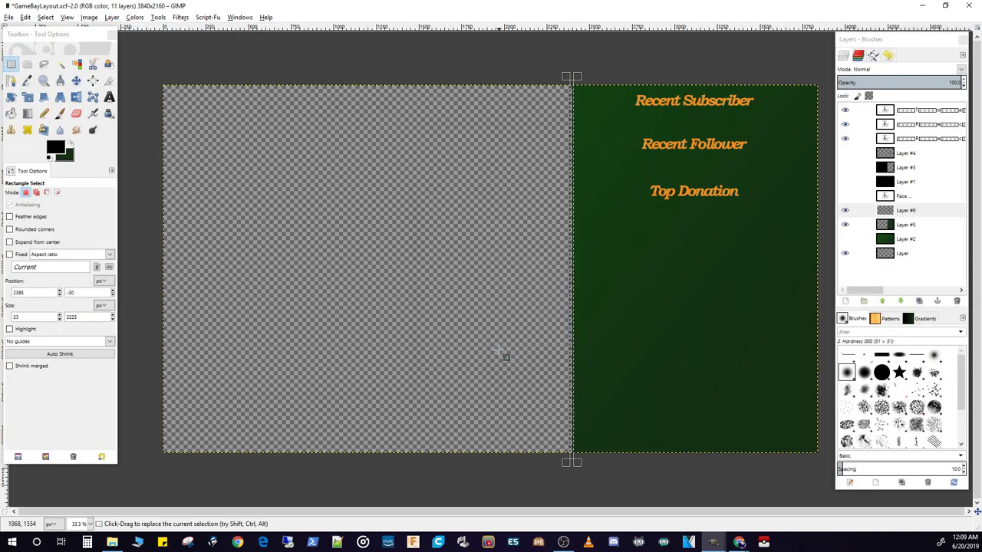
click(53, 148)
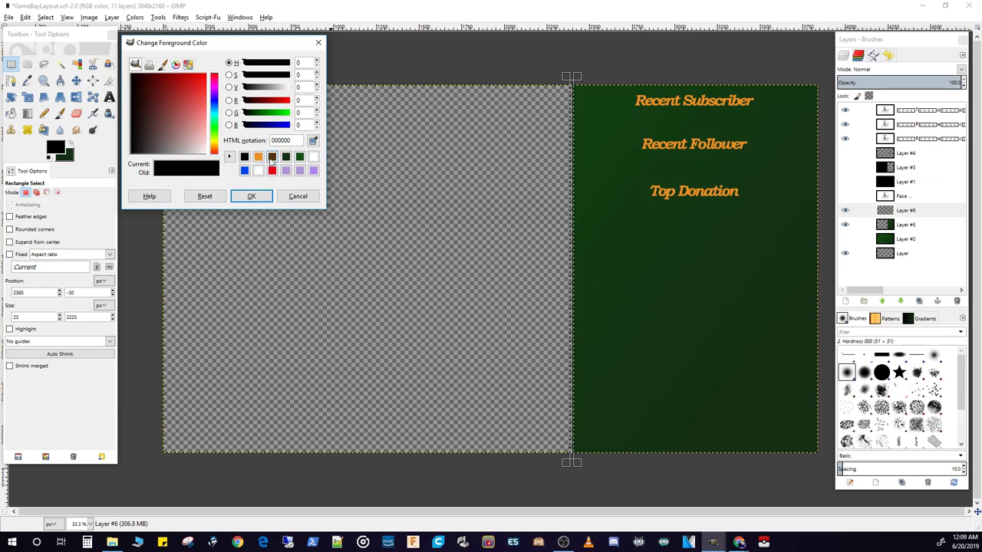
click(272, 157)
click(251, 196)
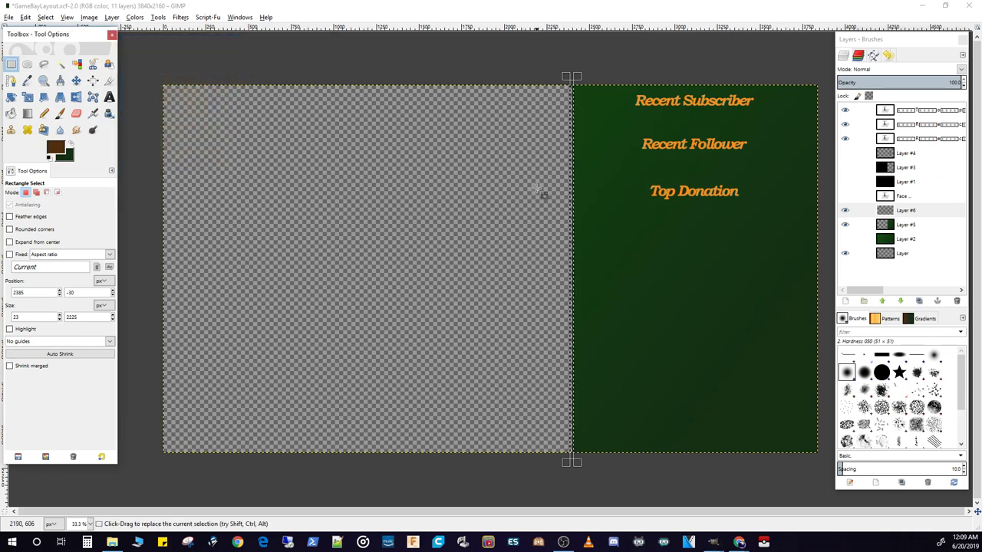
click(10, 115)
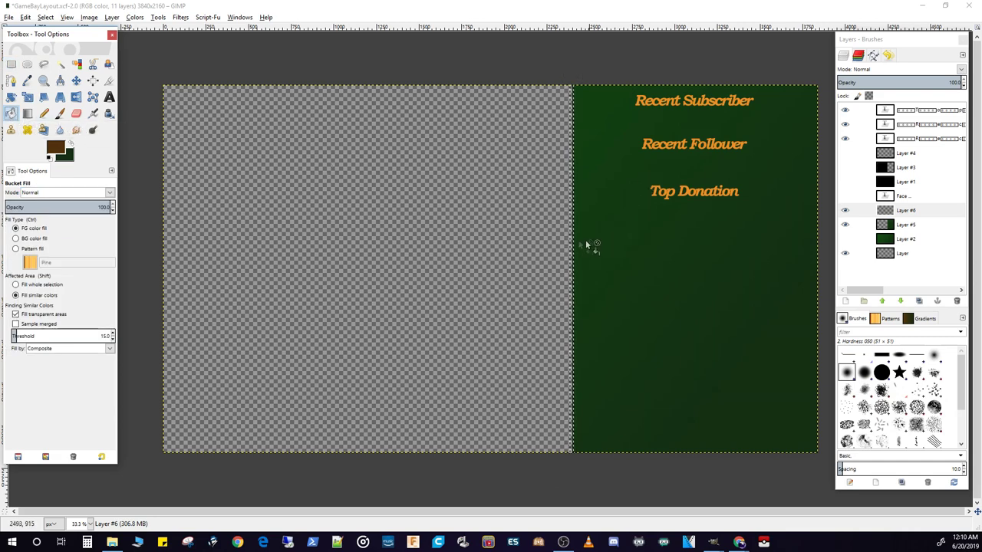
scroll(575, 244, up, 3)
click(573, 238)
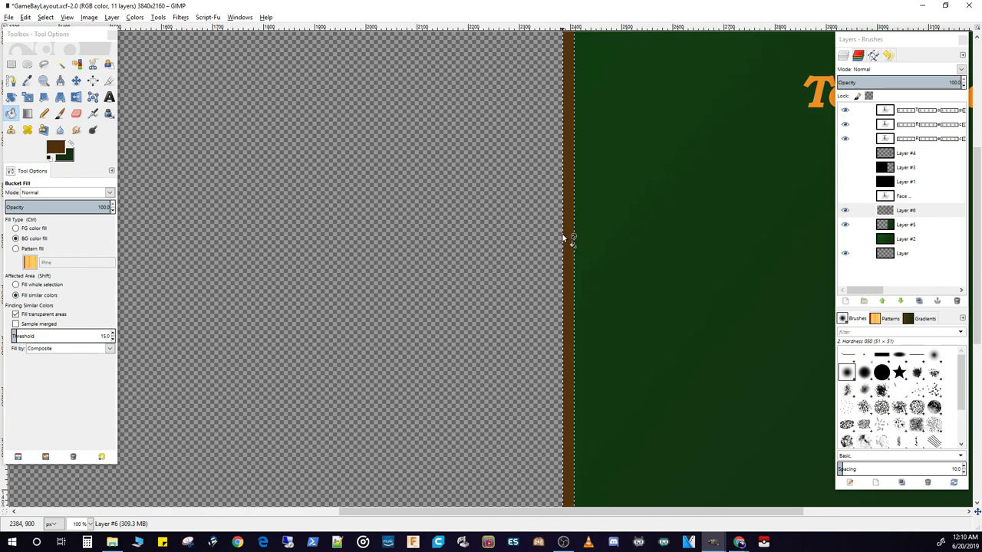
scroll(562, 233, down, 5)
scroll(562, 233, up, 4)
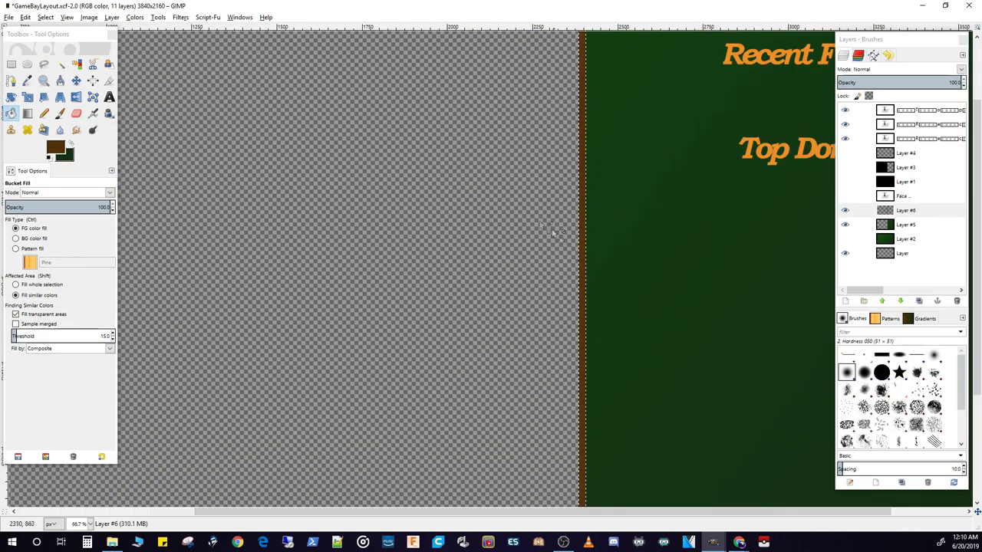
- Nudge the brown divider layer a few pixels right with the Move tool
click(10, 64)
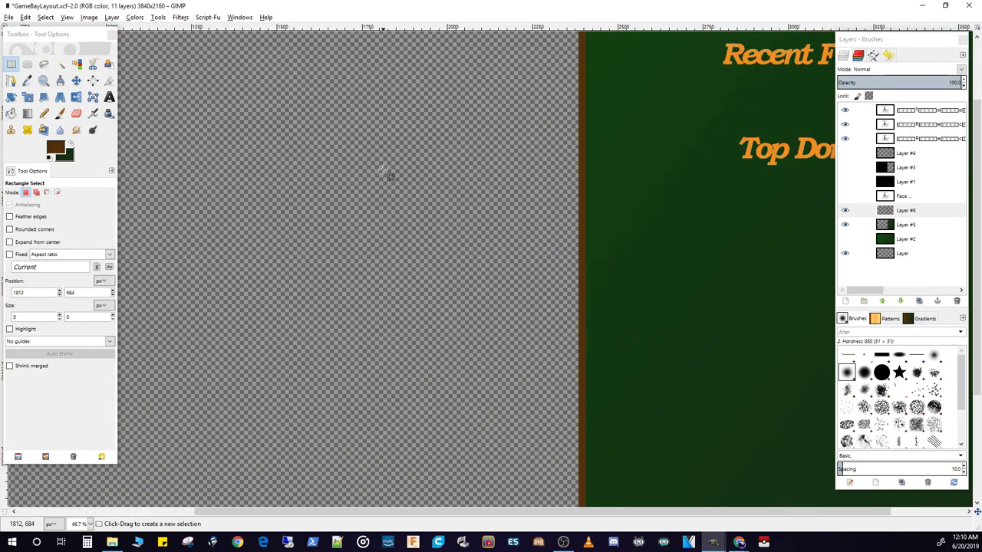
click(76, 80)
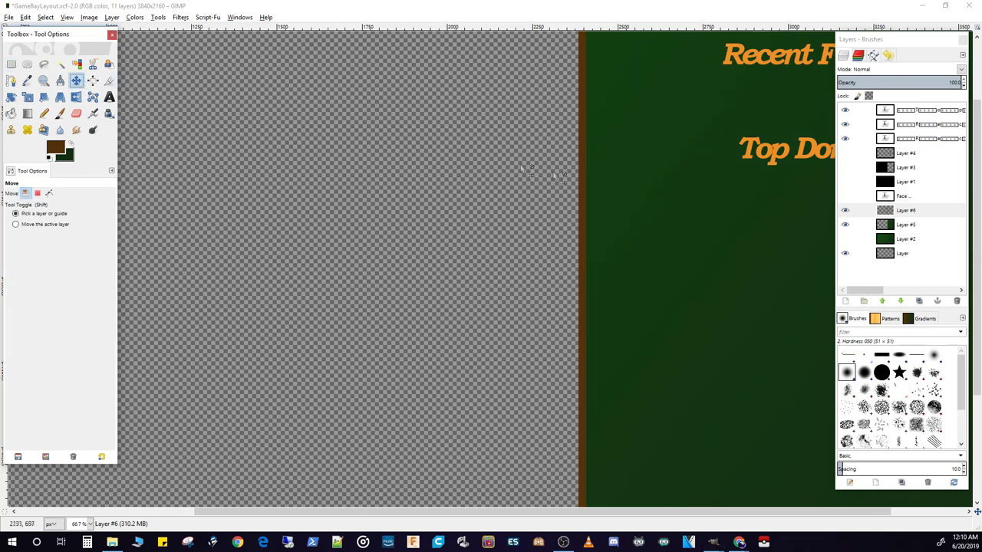
click(583, 190)
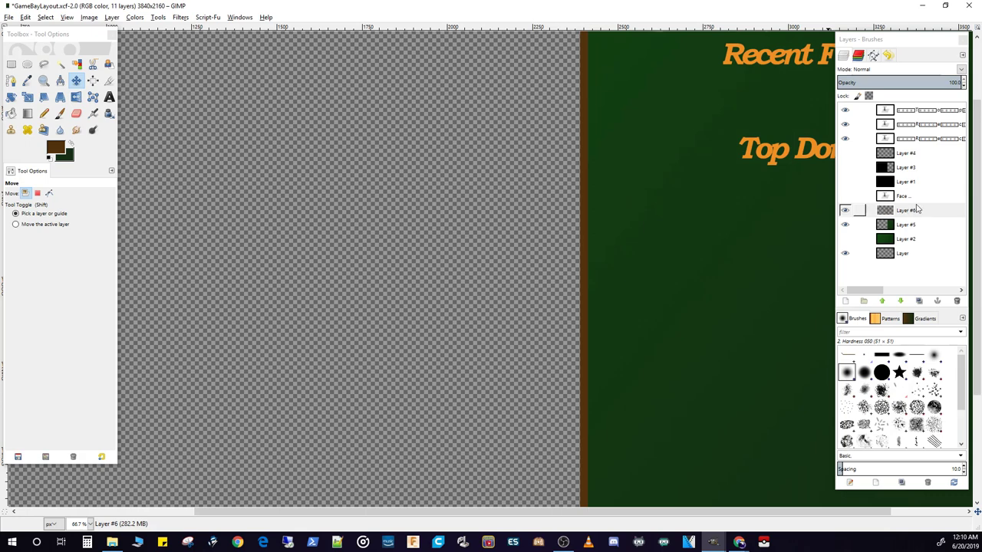
key(Right)
key(Right)
key(Right)
key(Right)
key(Right)
key(Right)
key(Right)
key(Right)
key(Right)
key(Right)
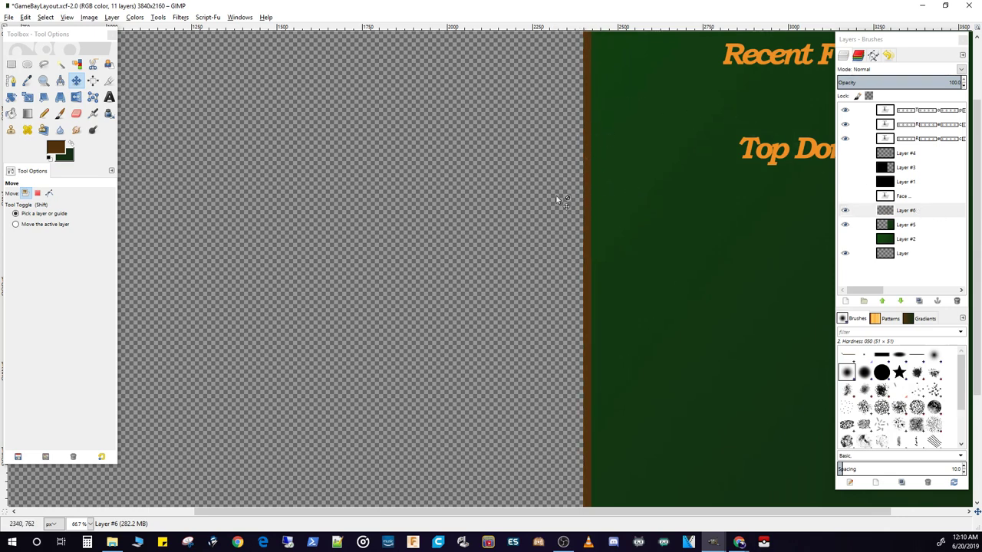
scroll(583, 199, down, 2)
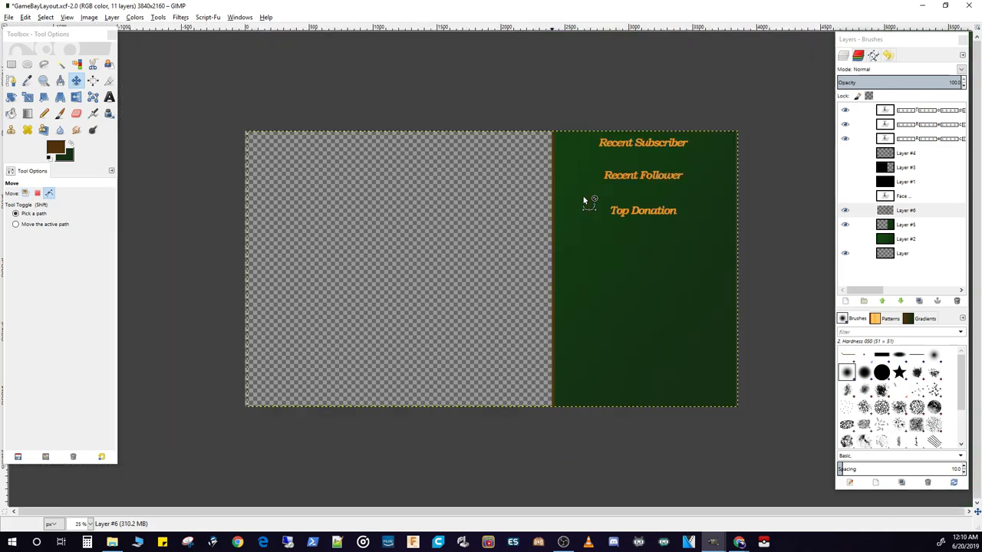
- Apply a black Drop Shadow to the brown divider: offset X -6, blur 12, opacity 92
click(180, 17)
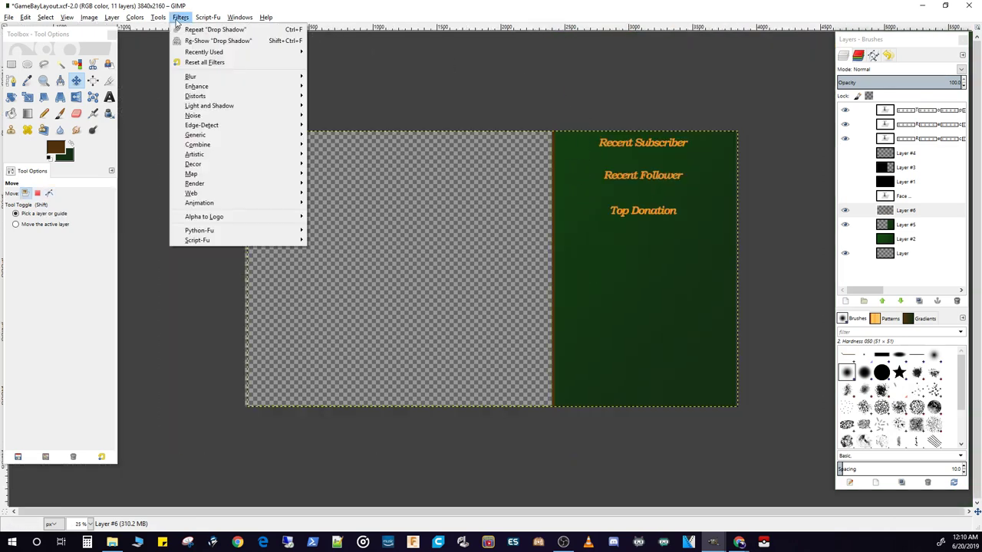
mouse_move(221, 105)
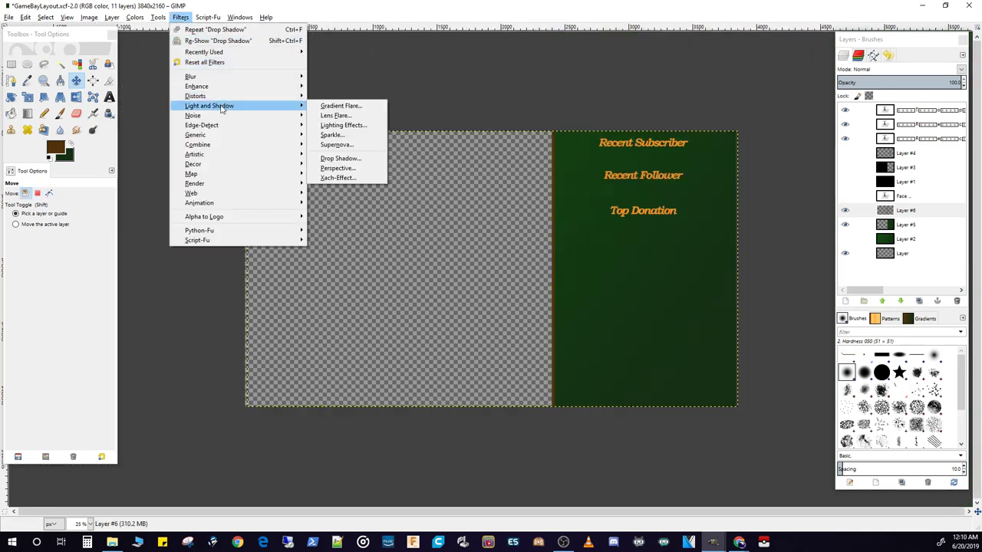
click(346, 158)
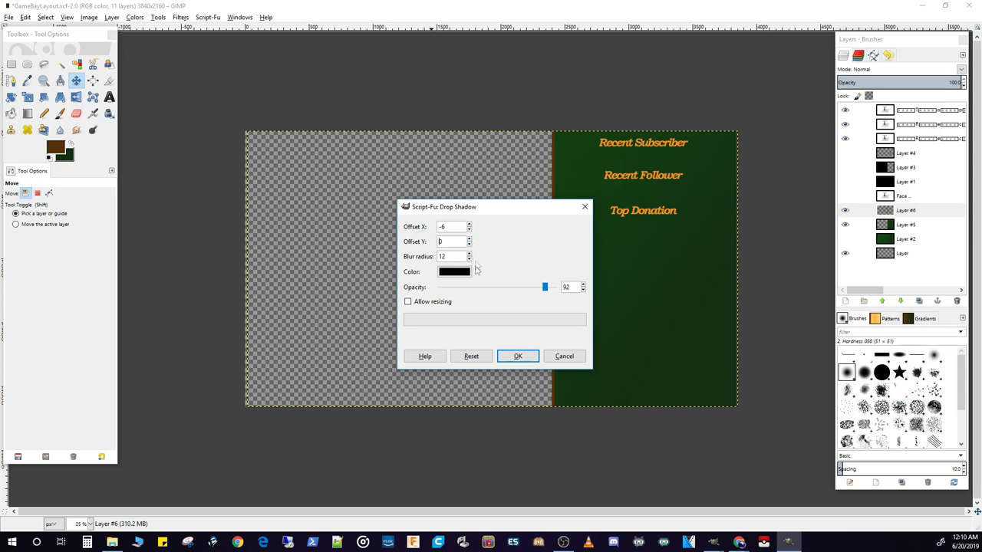
click(532, 357)
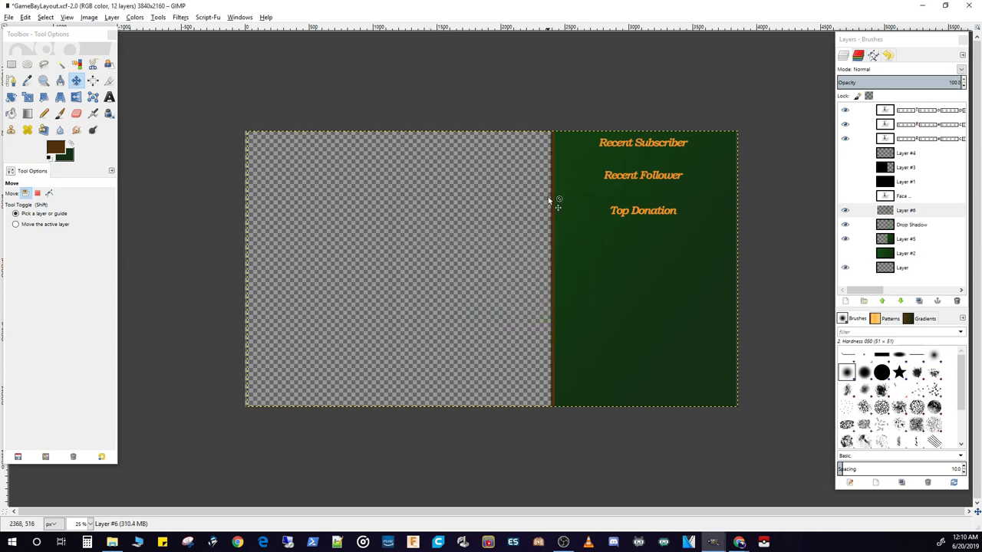
click(921, 139)
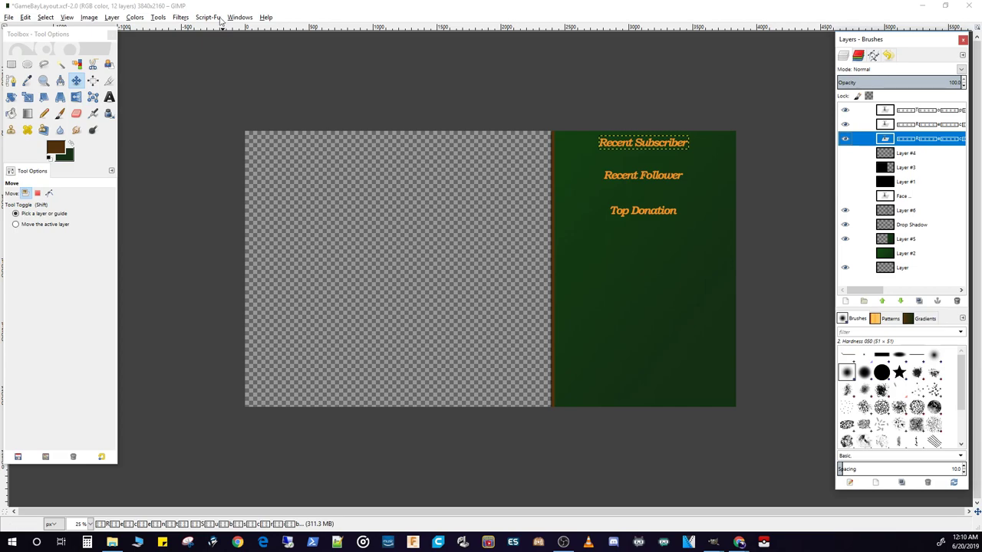
- Give the Recent Subscriber label a drop shadow with offset X 6, offset Y 6, blur 8
key(ctrl+shift+f)
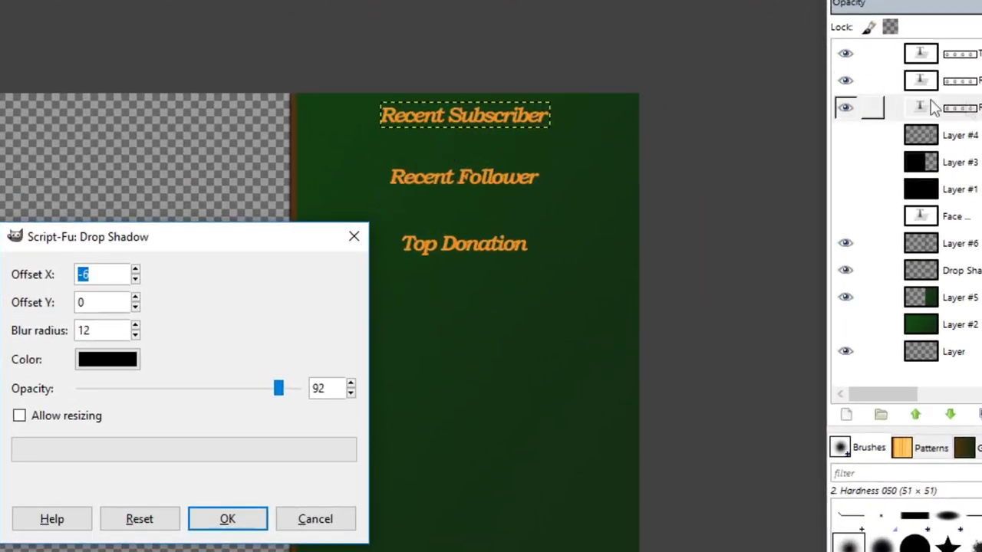
click(135, 270)
click(136, 270)
click(135, 271)
click(136, 270)
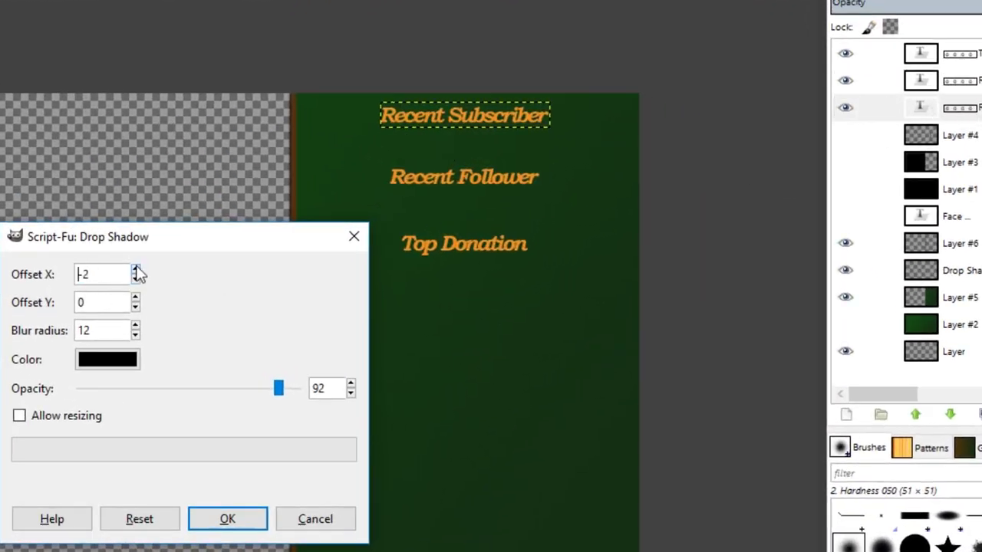
click(135, 271)
click(136, 299)
click(136, 298)
click(135, 298)
click(136, 298)
click(135, 298)
click(135, 298)
click(136, 335)
click(136, 335)
click(136, 336)
click(136, 336)
click(228, 518)
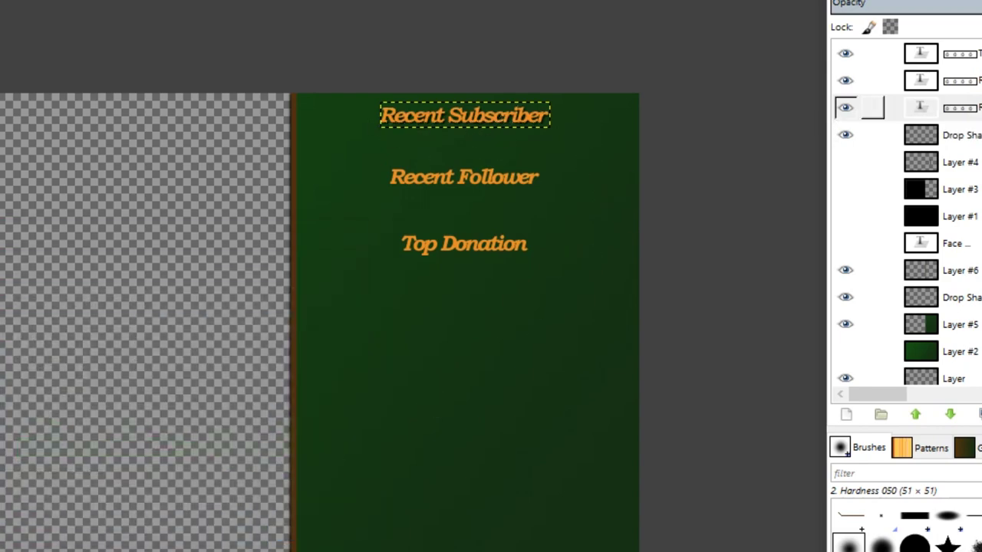
- Repeat the same drop shadow on the Recent Follower and Top Donation labels
alt+click(921, 81)
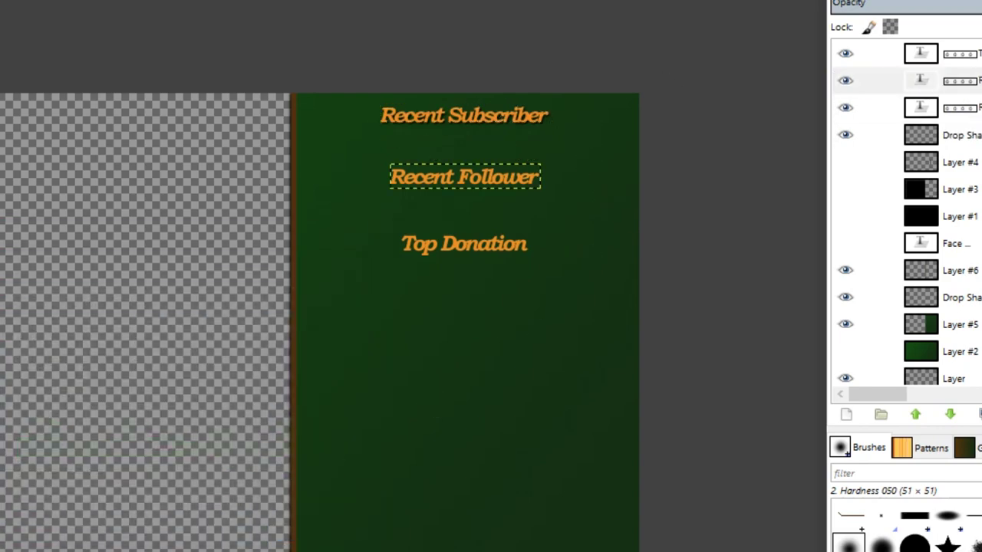
key(shift+ctrl+f)
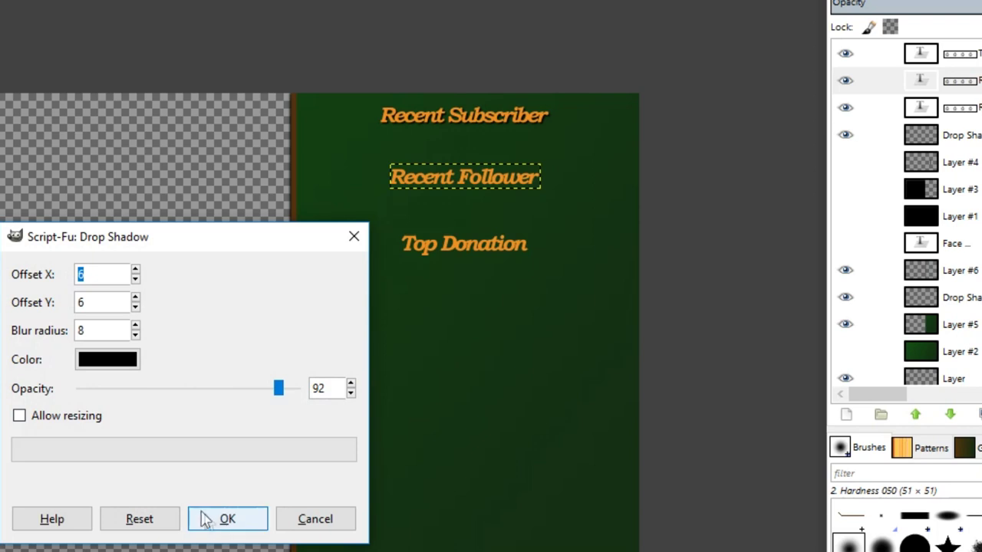
click(230, 514)
alt+click(920, 134)
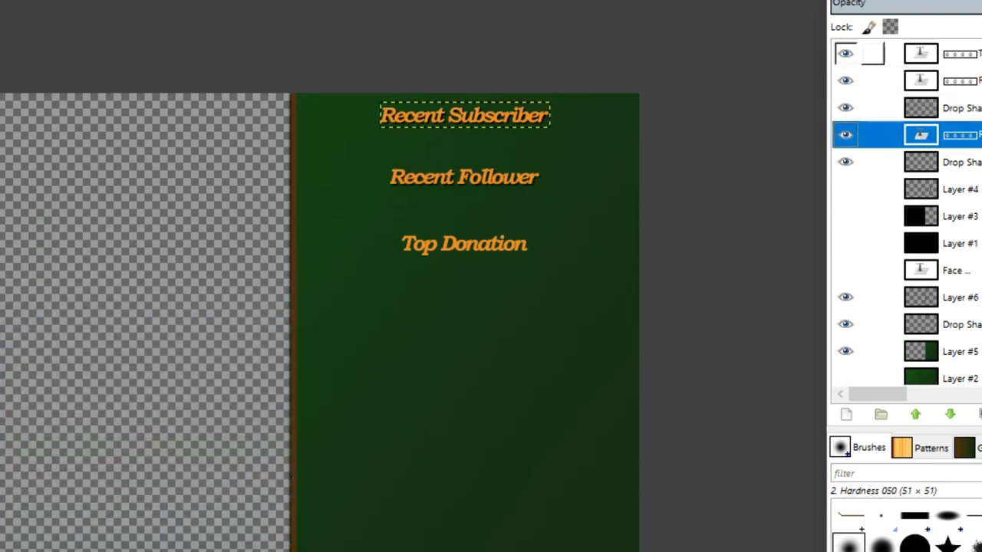
alt+click(920, 53)
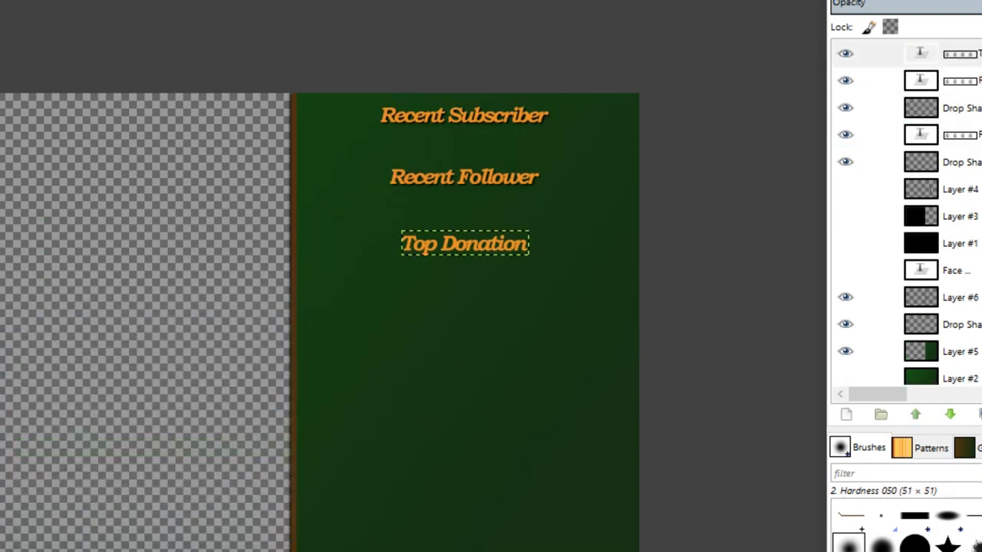
key(shift+ctrl+f)
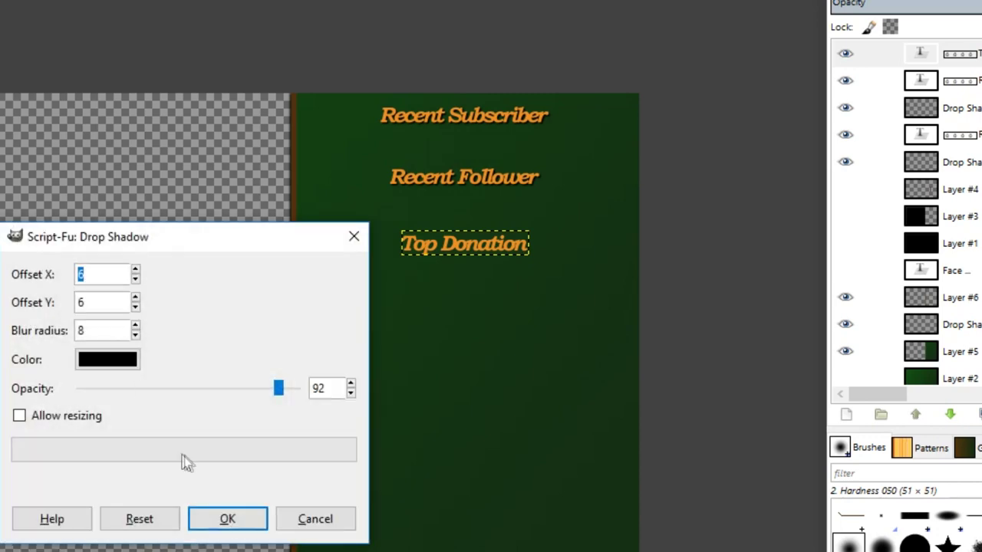
click(239, 526)
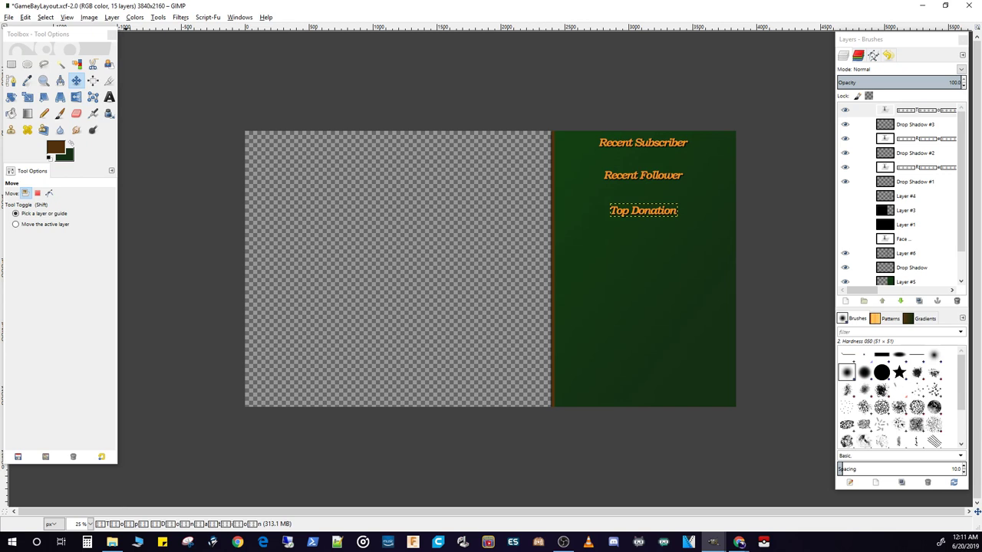
click(11, 64)
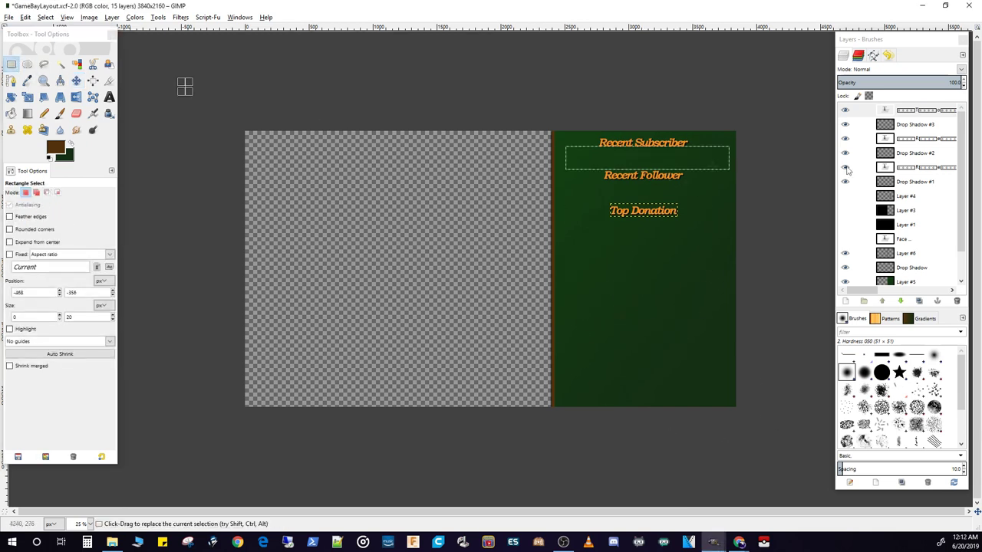
- Turn Layer #4's visibility back on and make it the active layer
click(845, 197)
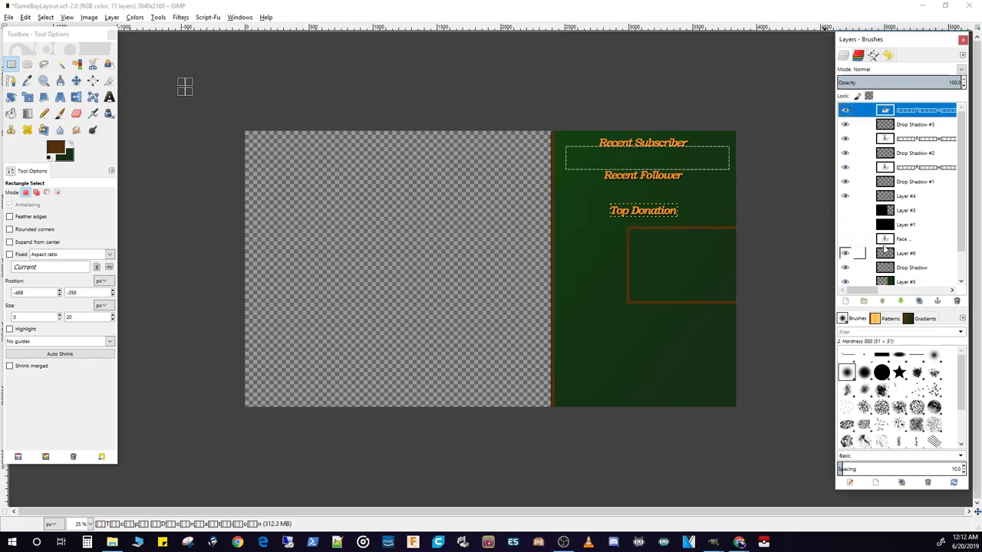
double_click(845, 197)
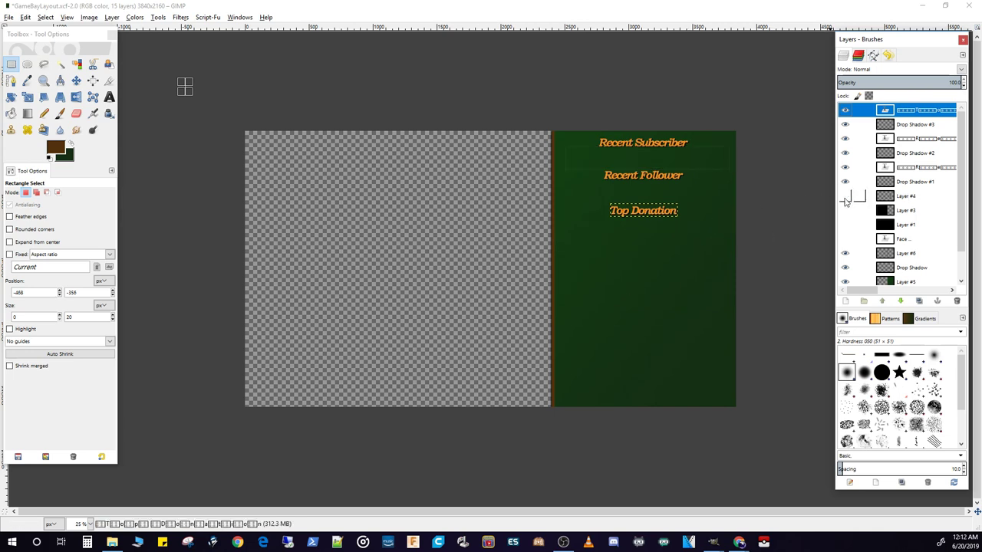
click(912, 196)
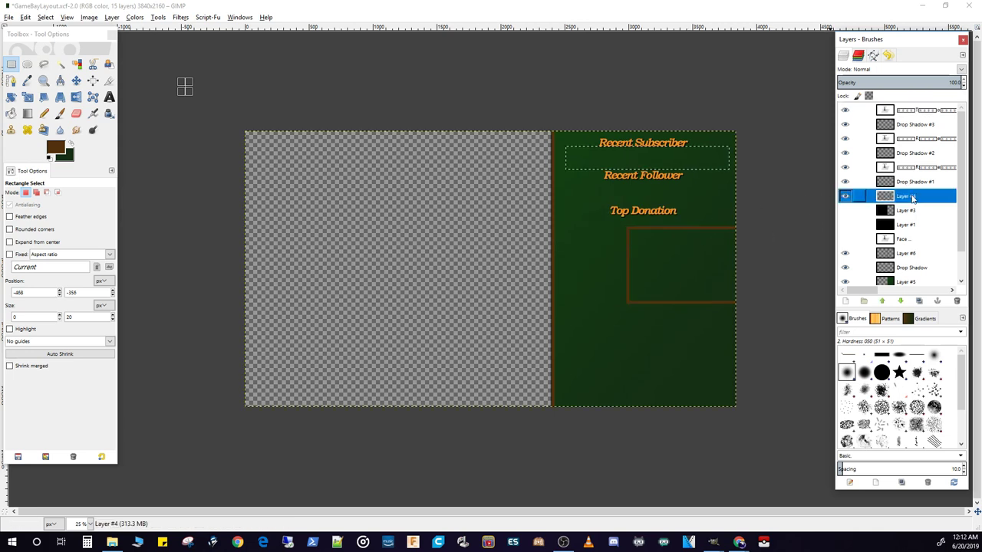
- Delete Layer #4 and mark a 1212 × 736 px rectangle over the panel's lower box
right_click(911, 197)
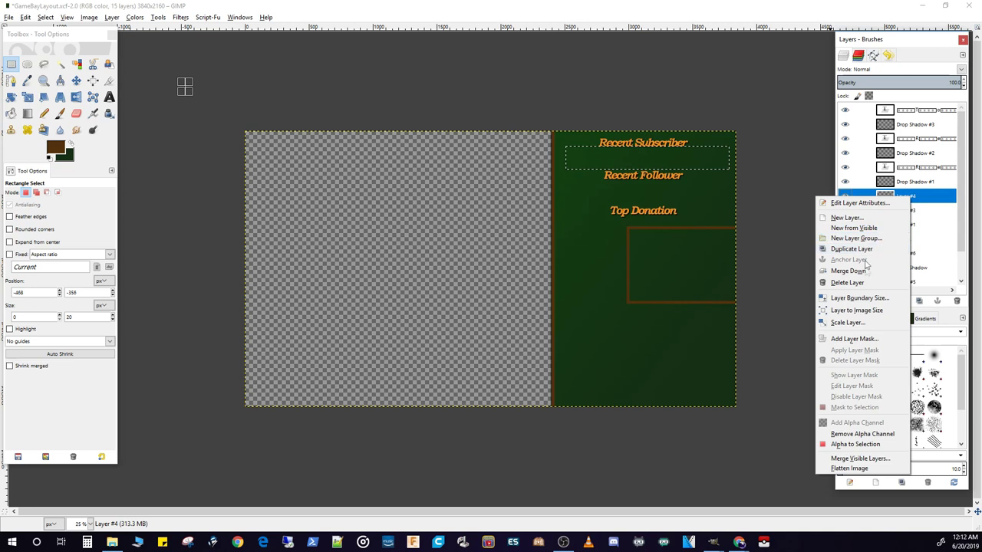
click(862, 282)
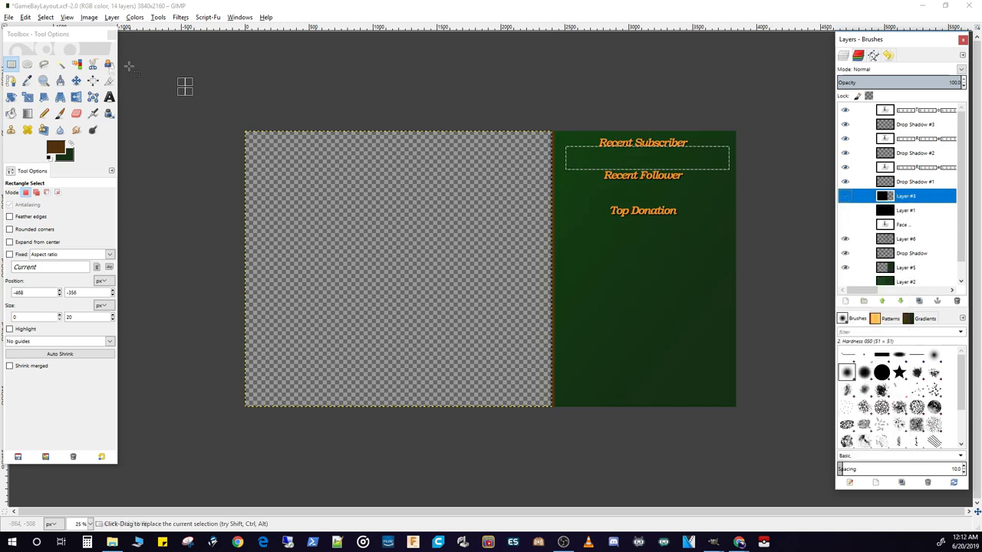
click(11, 64)
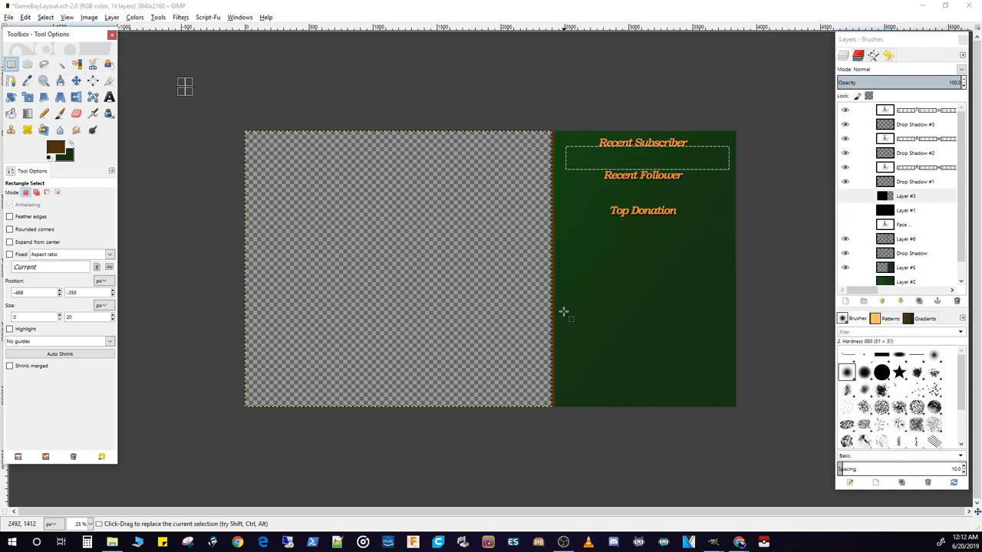
mouse_move(568, 303)
mouse_down()
mouse_move(691, 353)
mouse_move(721, 396)
mouse_up()
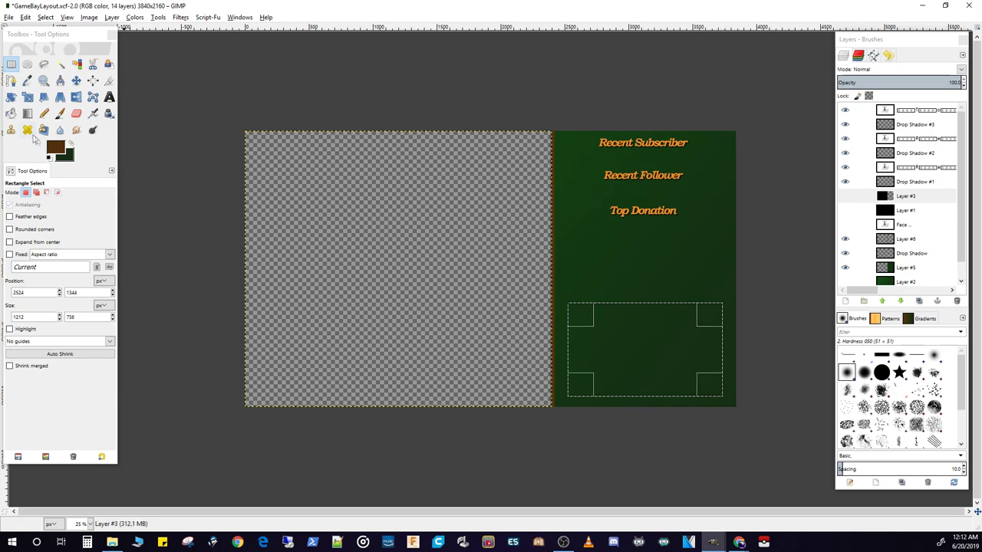
click(11, 112)
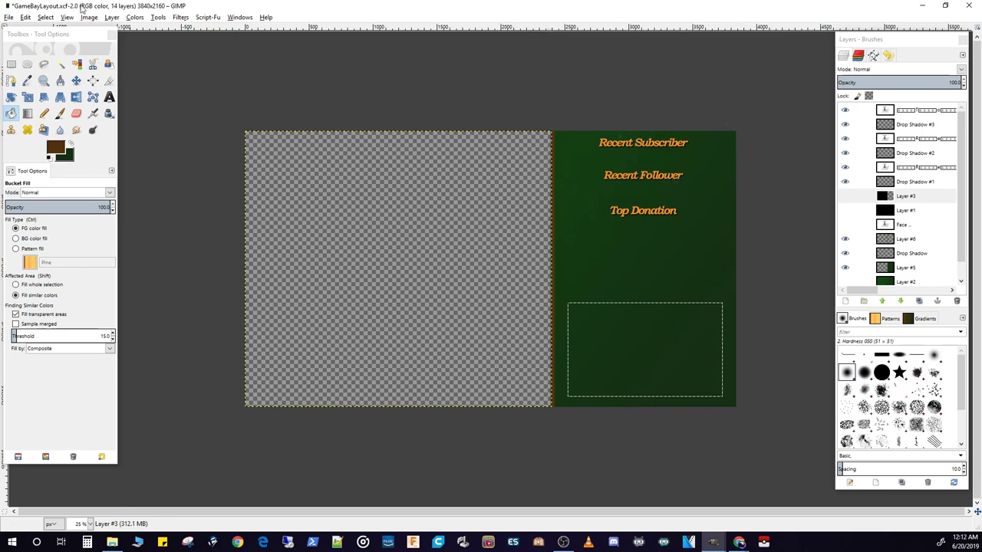
click(111, 17)
- On a new transparent layer, shrink the selection and delete its inside to leave a thin brown frame
click(127, 28)
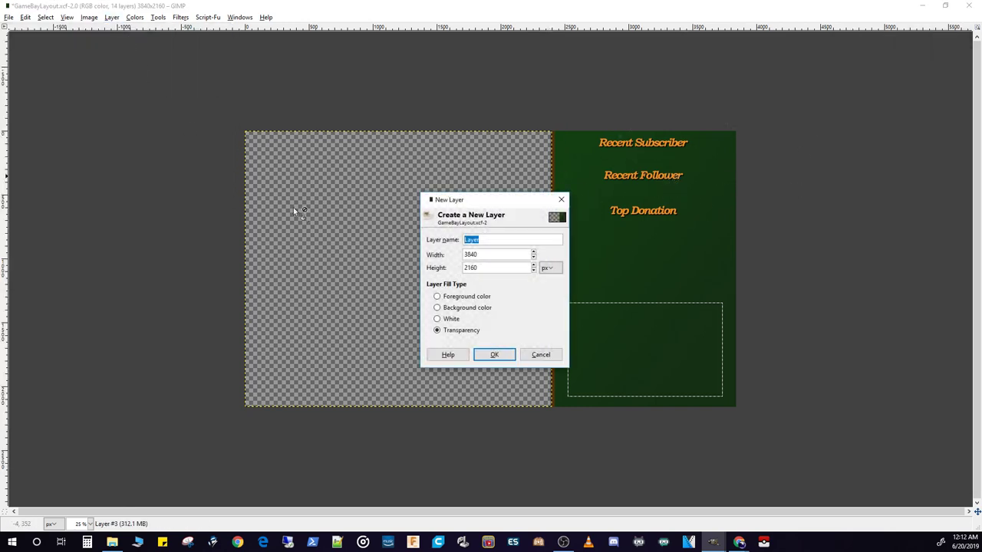
click(494, 355)
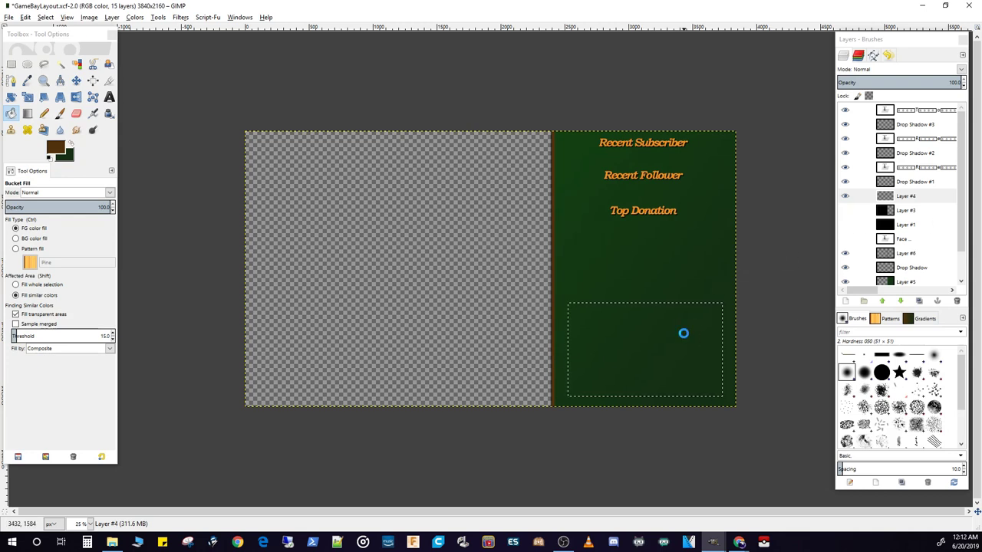
click(45, 17)
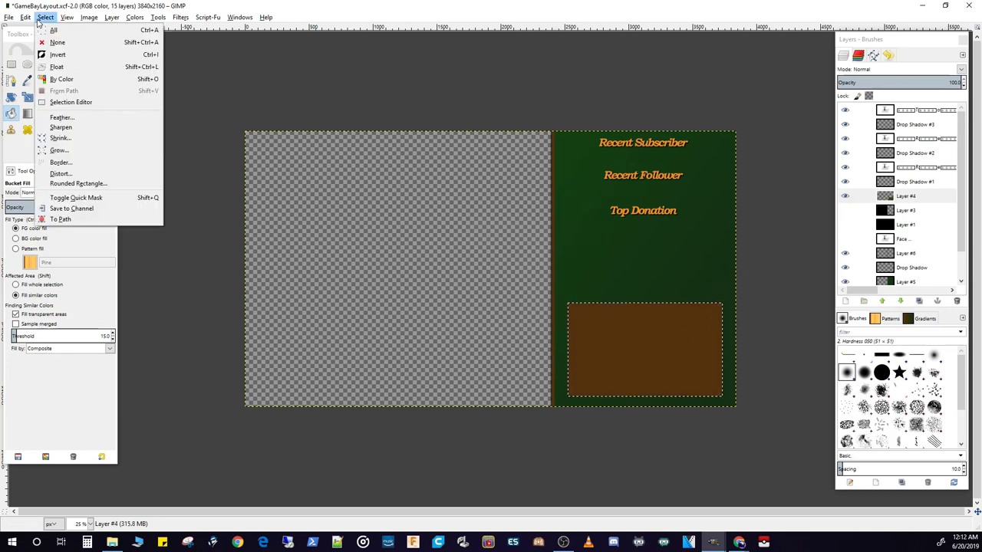
click(60, 138)
click(89, 190)
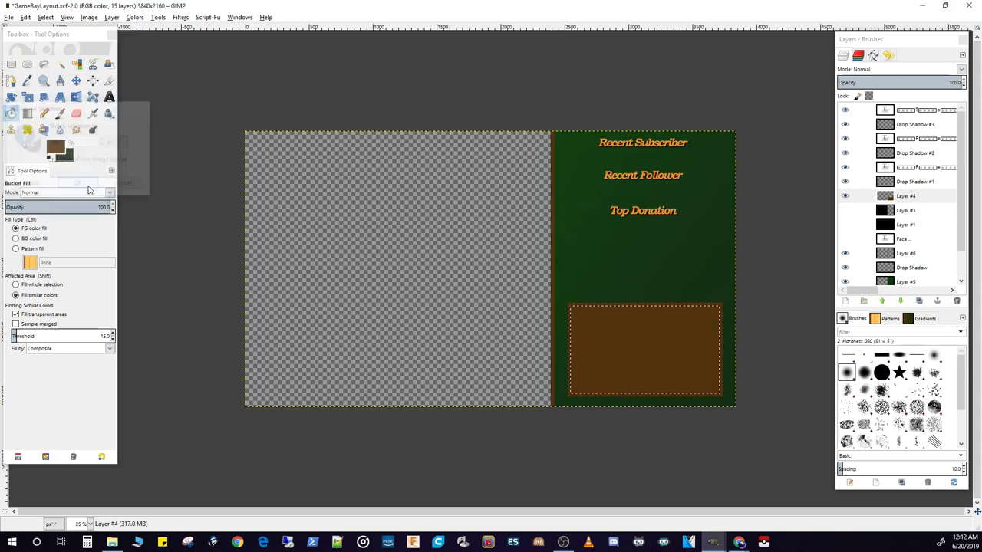
key(Delete)
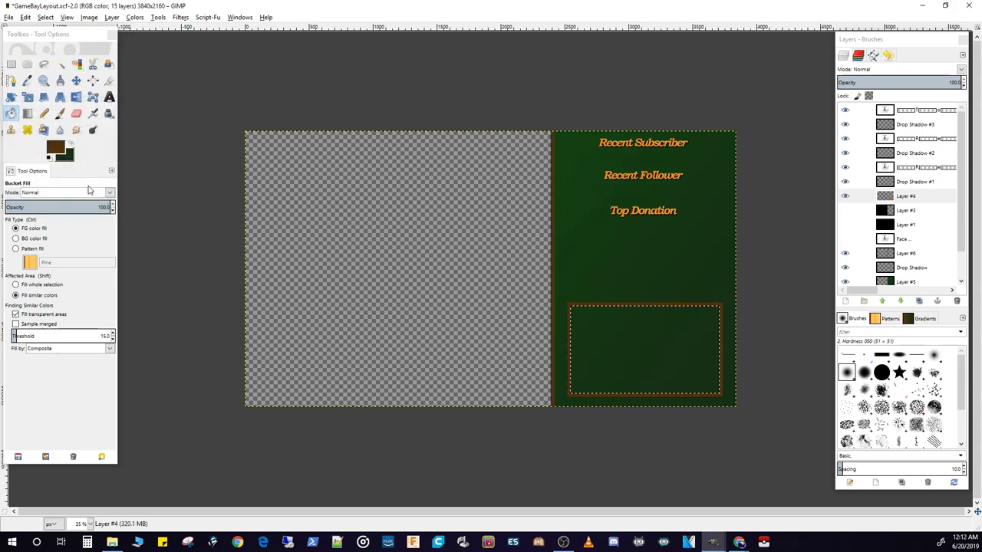
- Apply a black drop shadow to the framed box: offset 6/6, blur 11, opacity 92
click(181, 17)
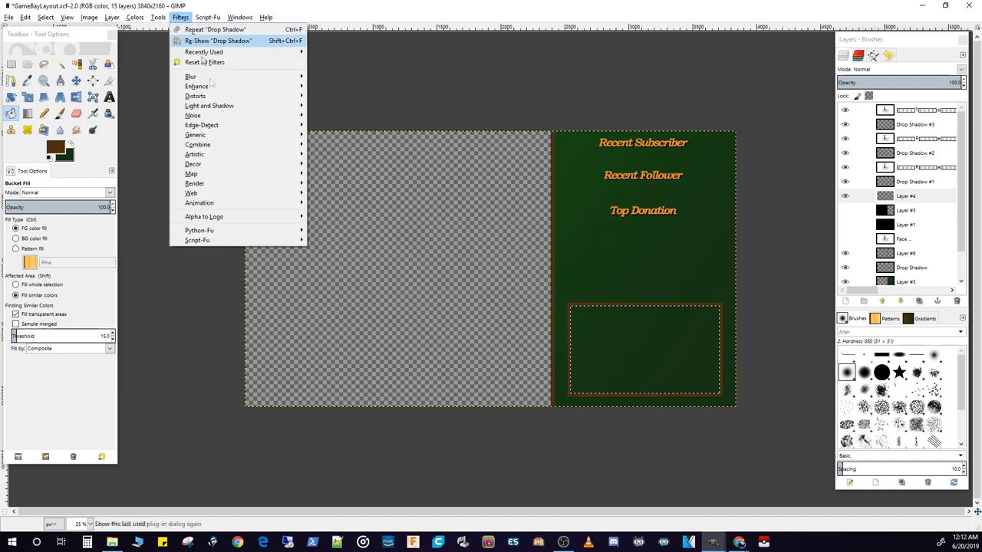
mouse_move(269, 105)
click(352, 159)
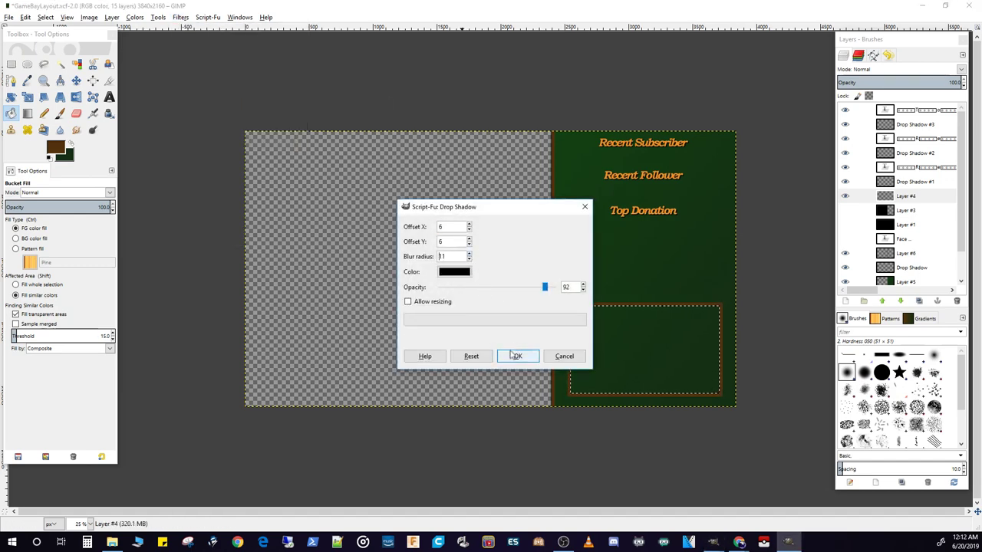
click(516, 356)
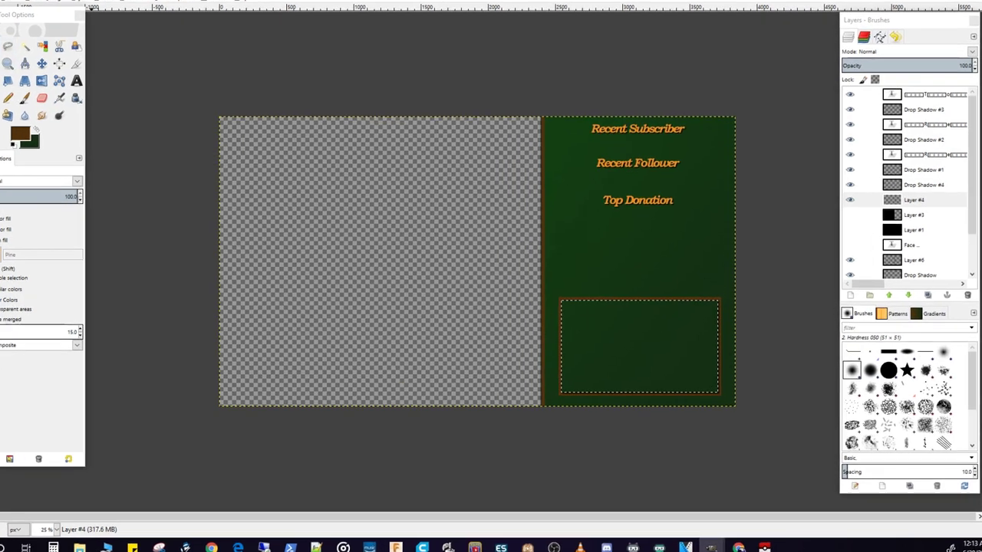
- Select the box's inner green area and apply a second drop shadow at opacity 92
key(ctrl+shift+a)
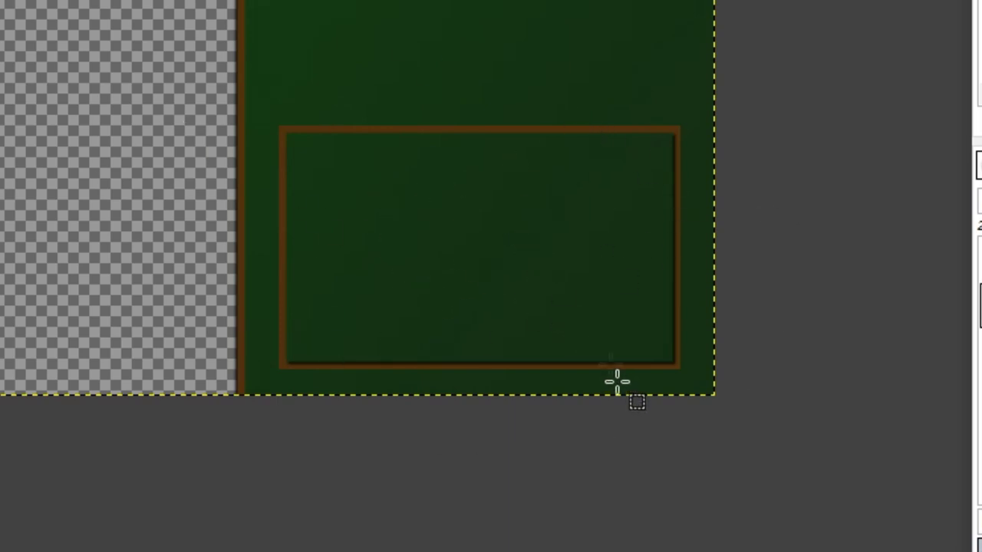
ctrl+scroll(664, 375, up, 5)
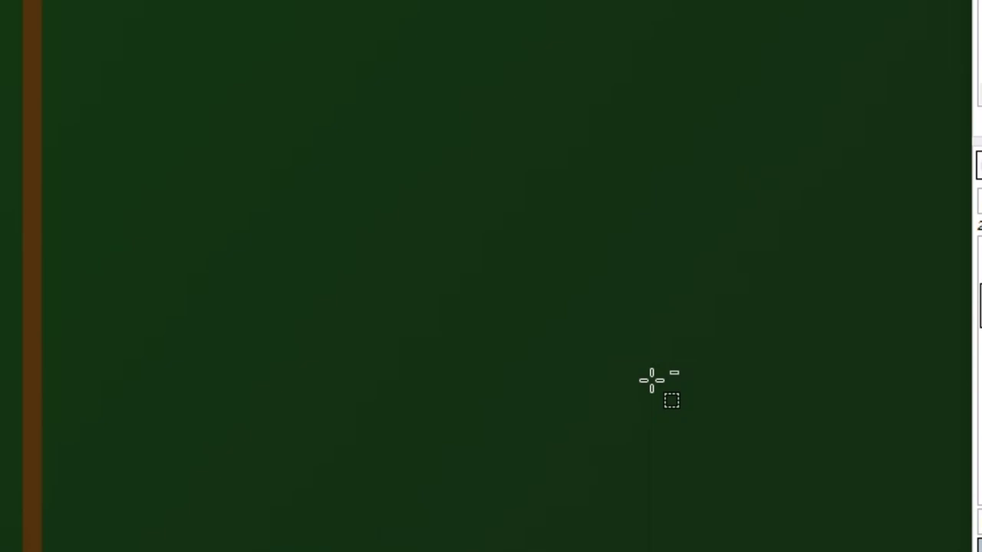
scroll(651, 381, down, 2)
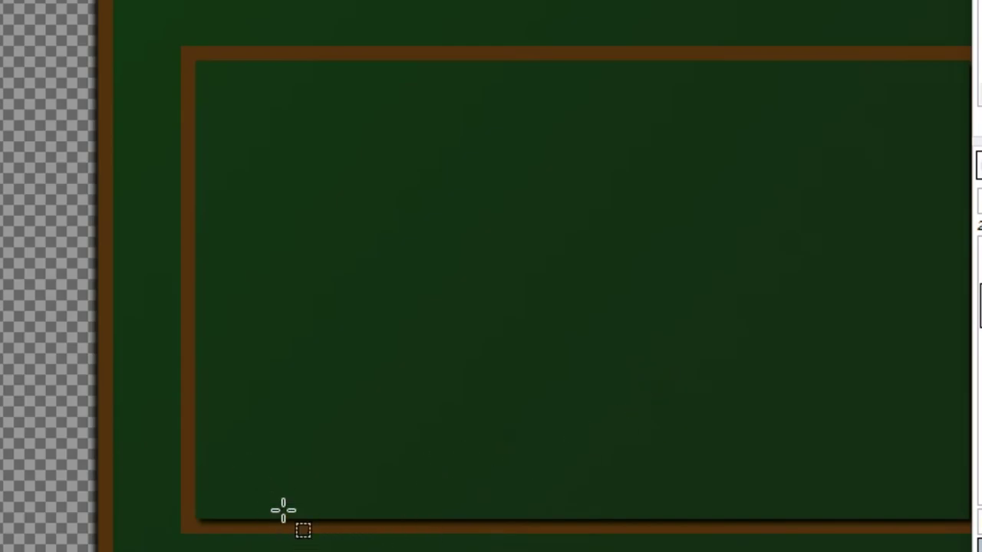
scroll(289, 447, down, 2)
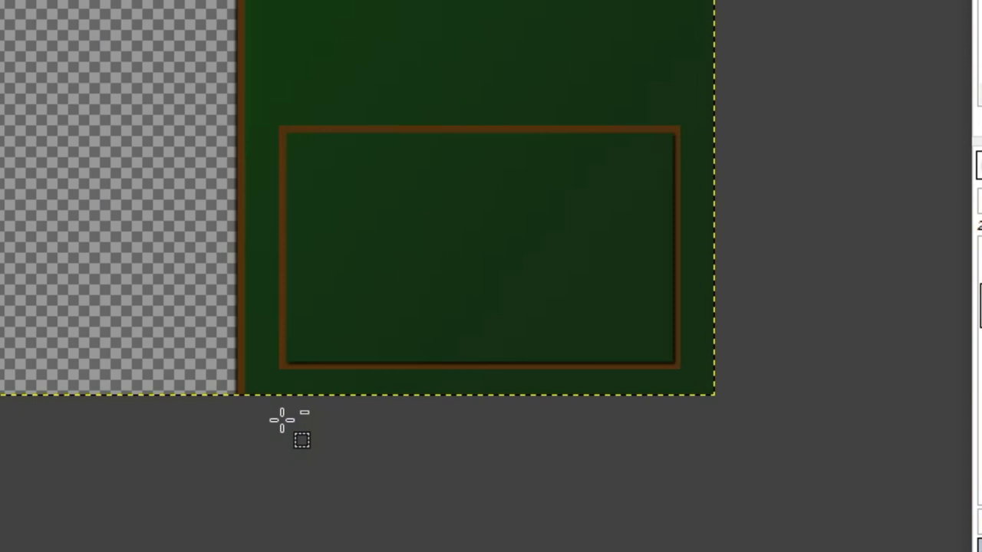
click(355, 270)
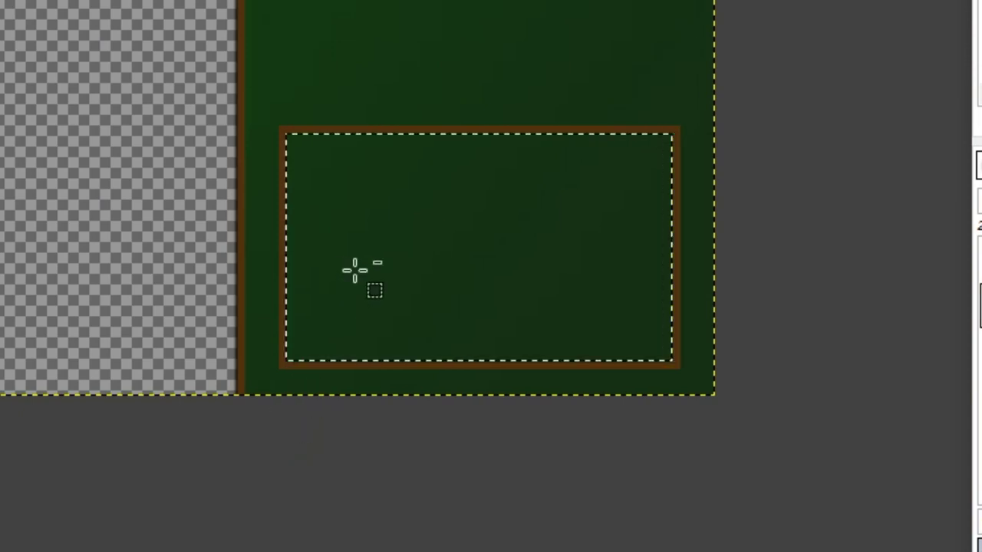
key(shift+ctrl+a)
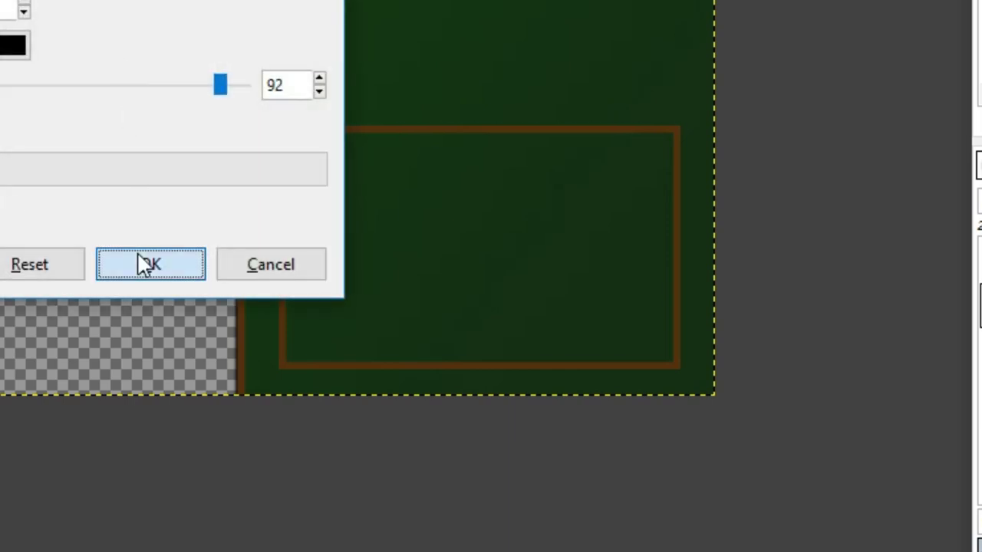
click(140, 263)
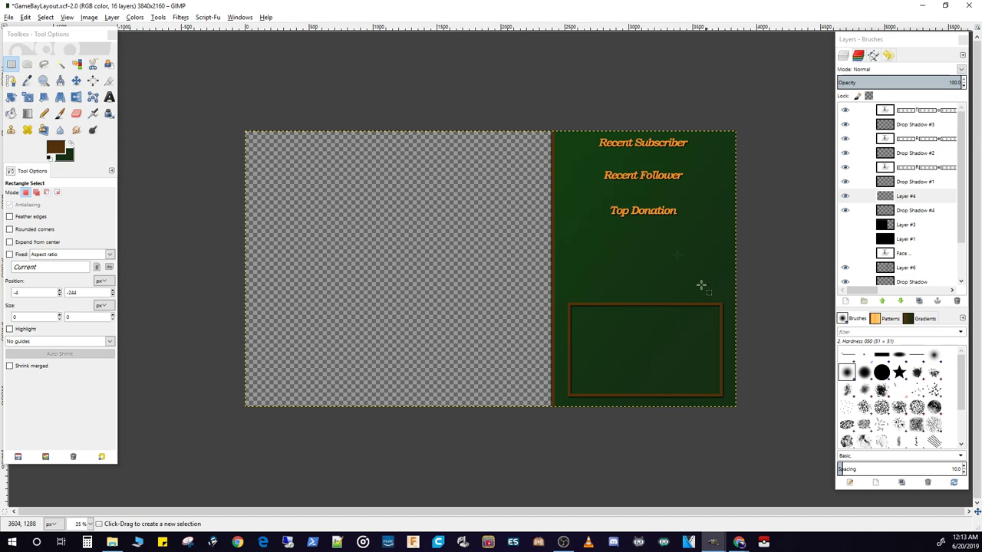
- Save the project as GameBayLayout.xcf, briefly showing Layer #3 and then hiding it again
click(9, 18)
click(28, 100)
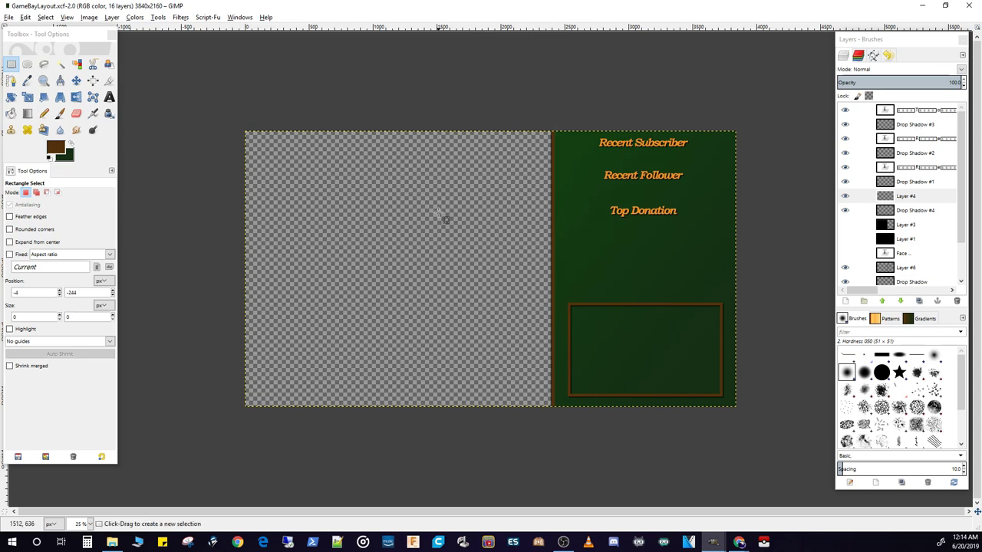
click(845, 224)
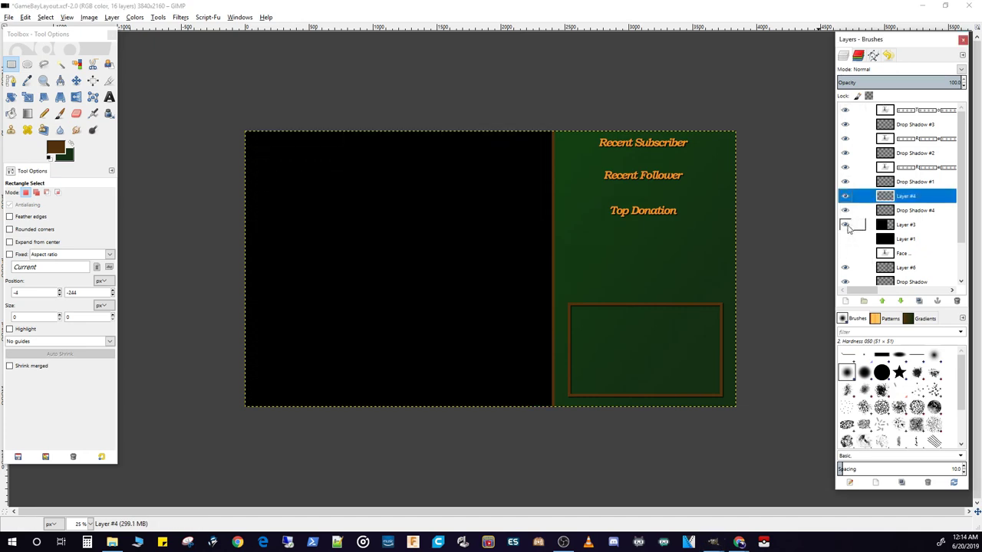
click(845, 225)
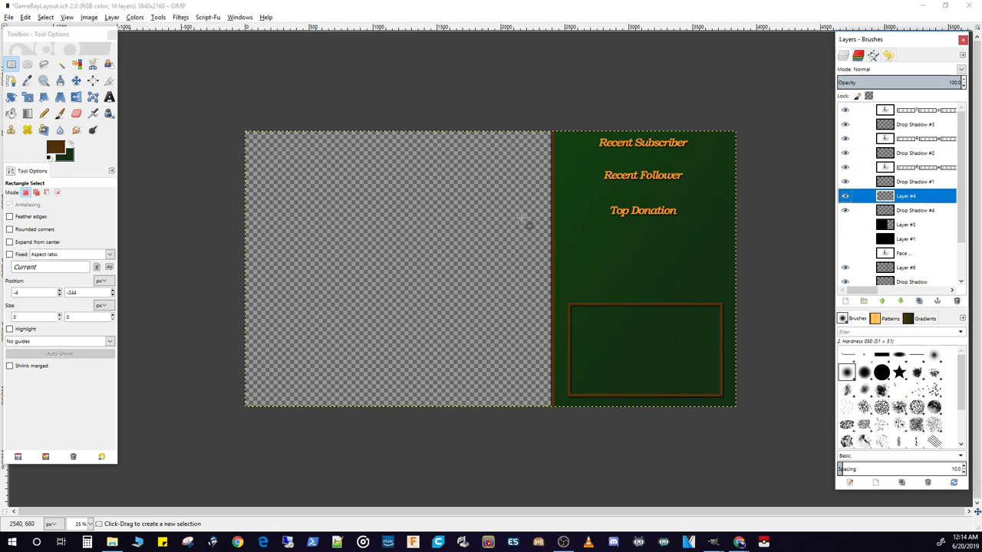
click(8, 17)
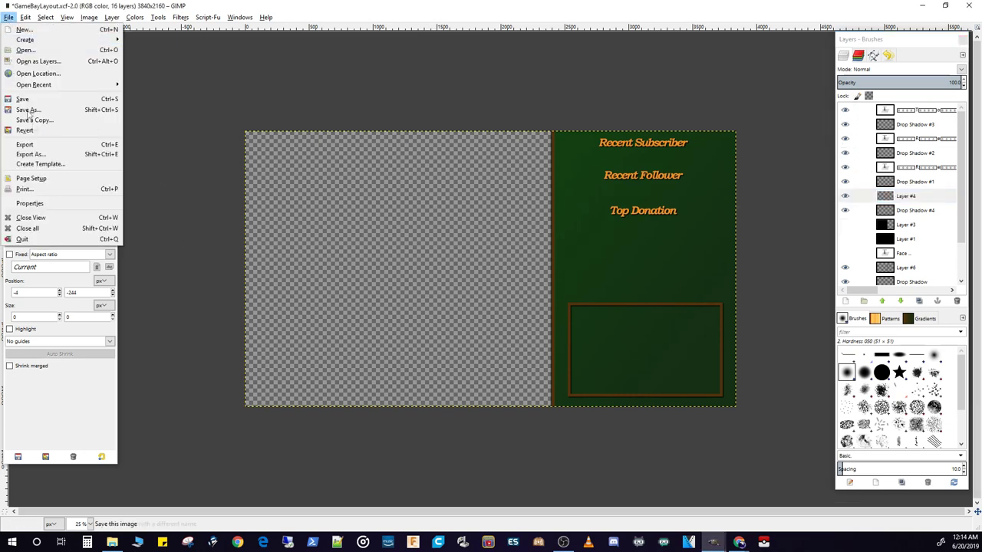
- Export the overlay as GameBayLayout.png to the layouts folder with default PNG options
click(36, 143)
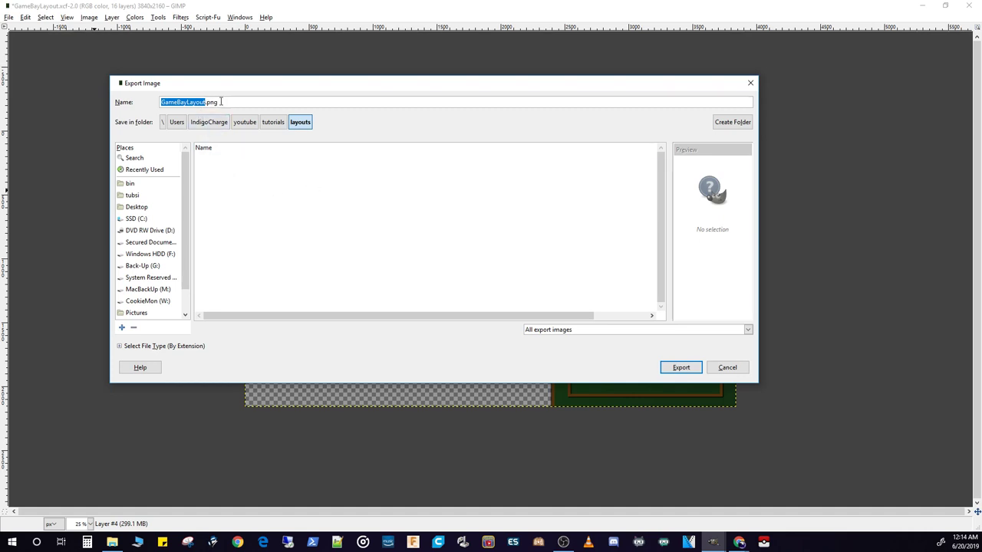
drag(222, 102, 208, 103)
key(BackSpace)
click(679, 374)
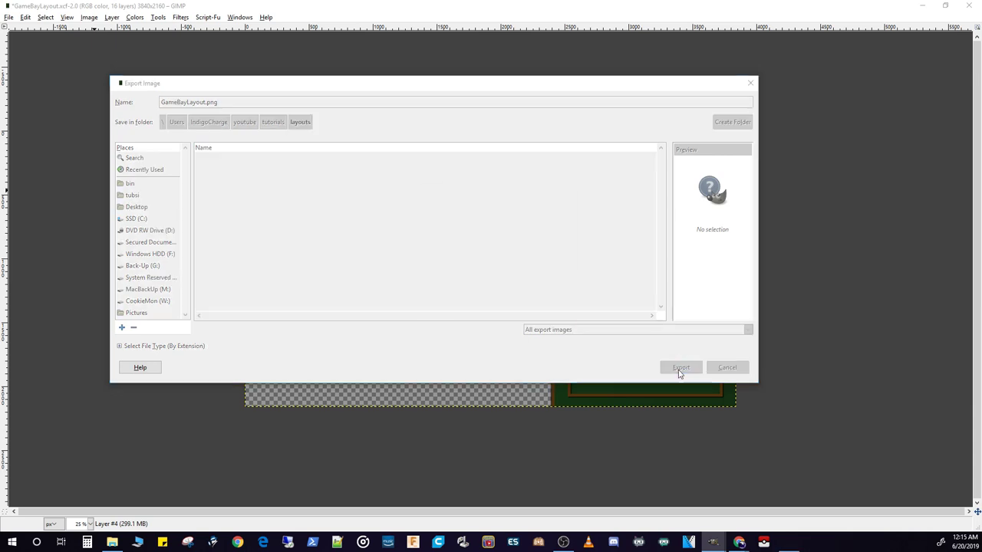
click(506, 369)
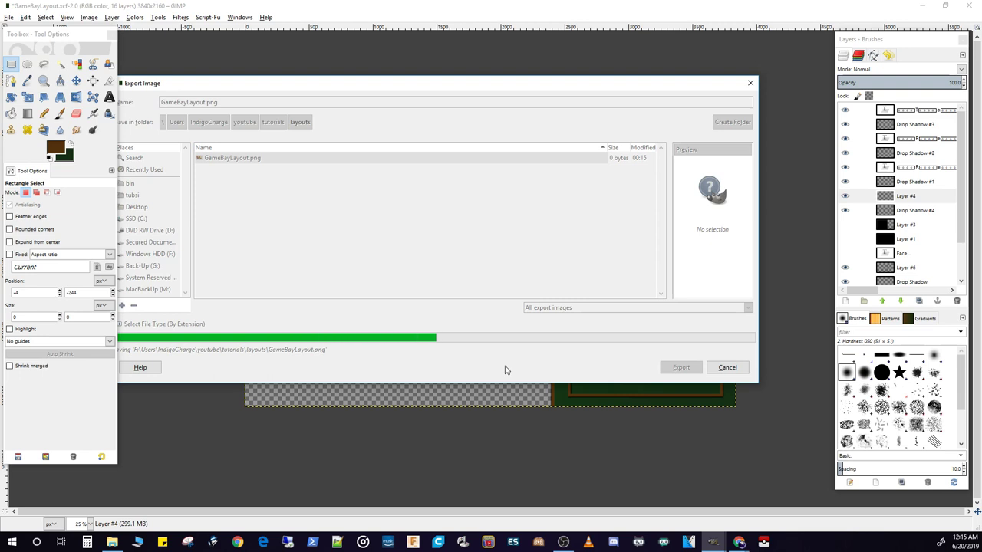
drag(390, 90, 421, 88)
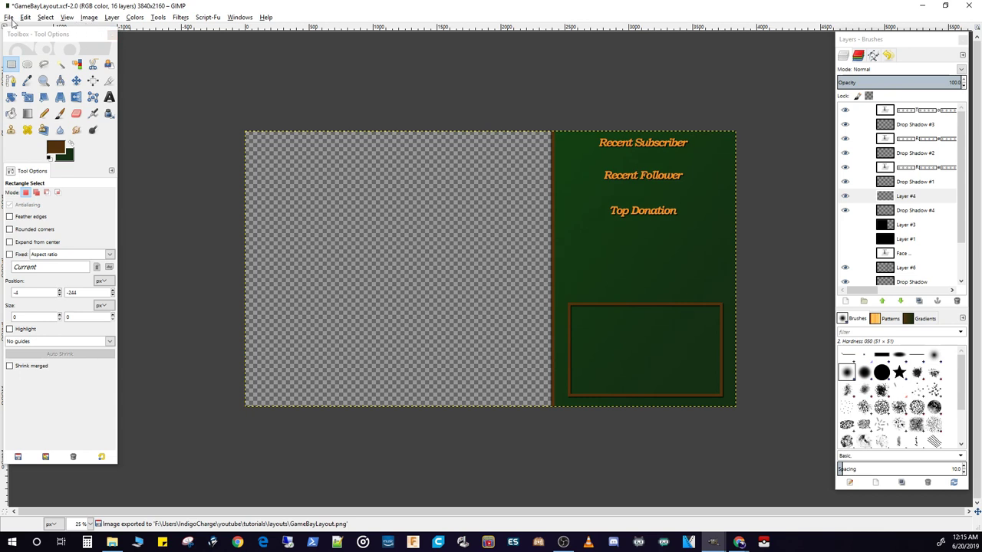
click(9, 17)
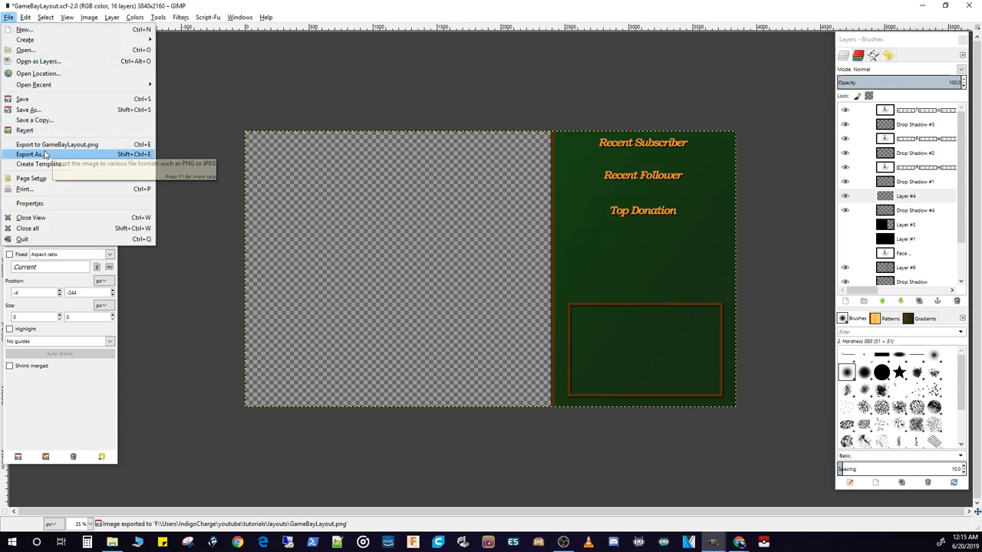
- Reopen the recent Untitled.xcf project and maximize its image window
mouse_move(56, 86)
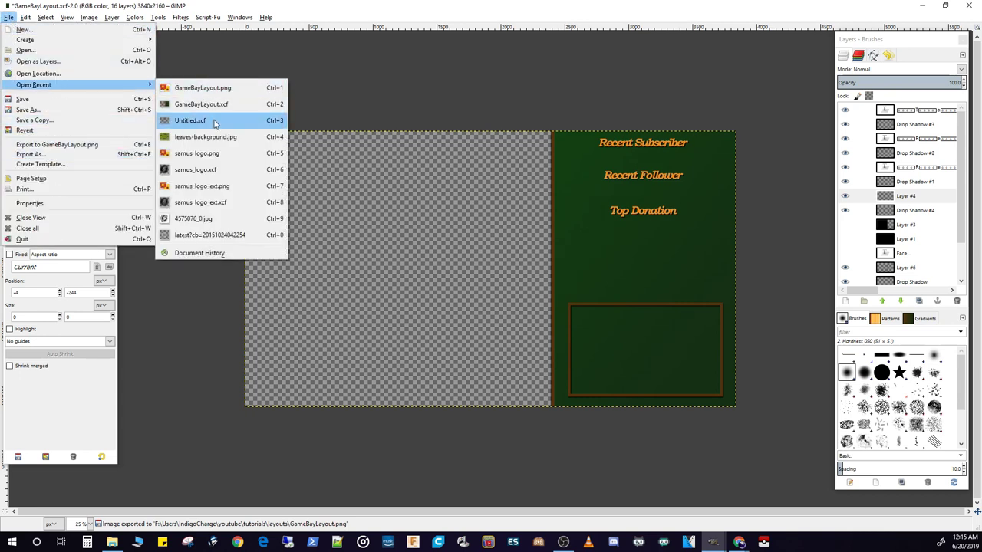
click(193, 123)
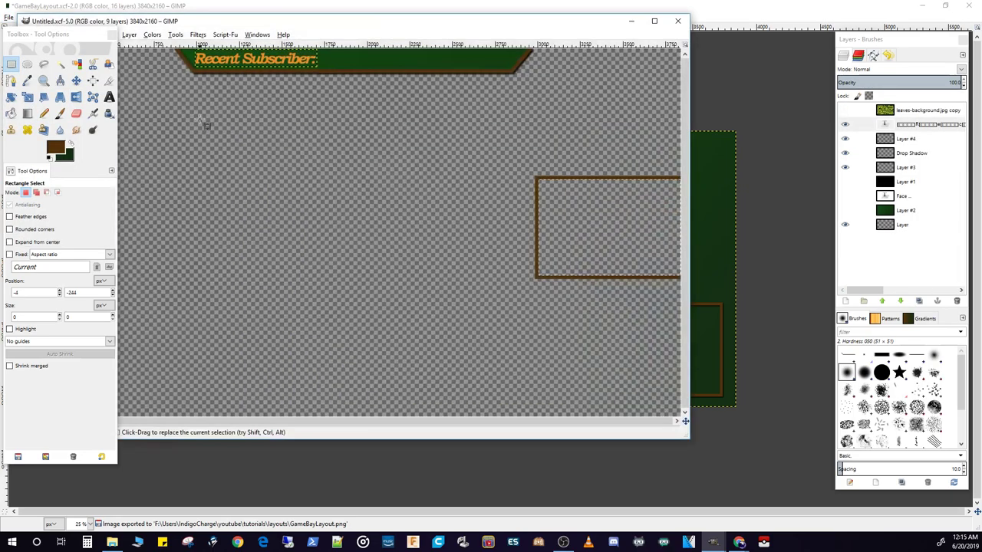
double_click(329, 19)
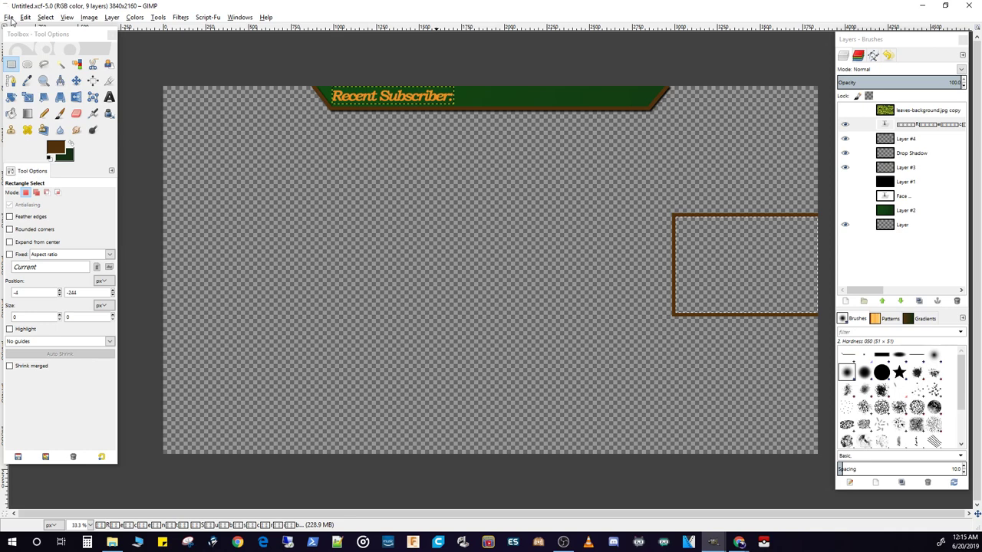
- Export the layout as Untitled.png in the layouts folder with the default PNG options
click(10, 18)
click(38, 146)
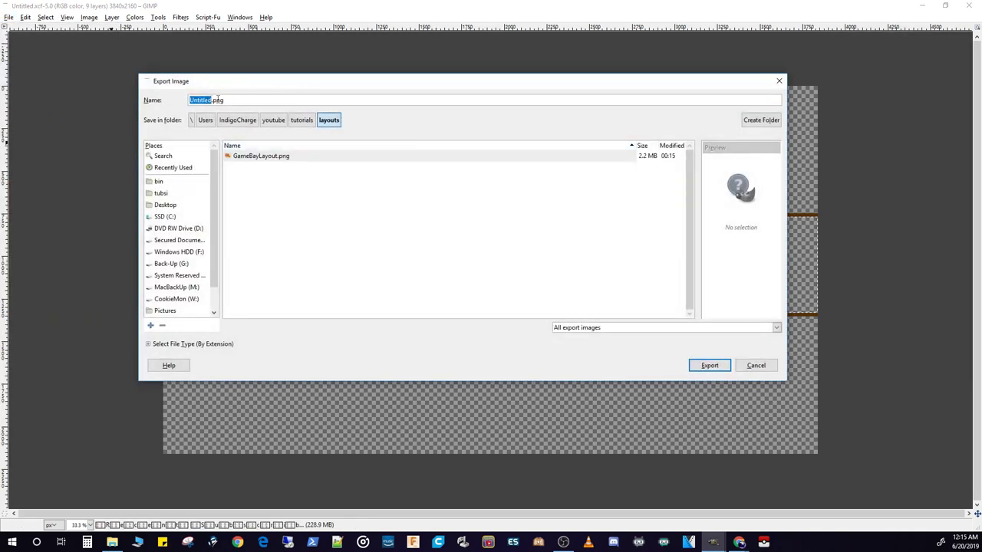
click(710, 366)
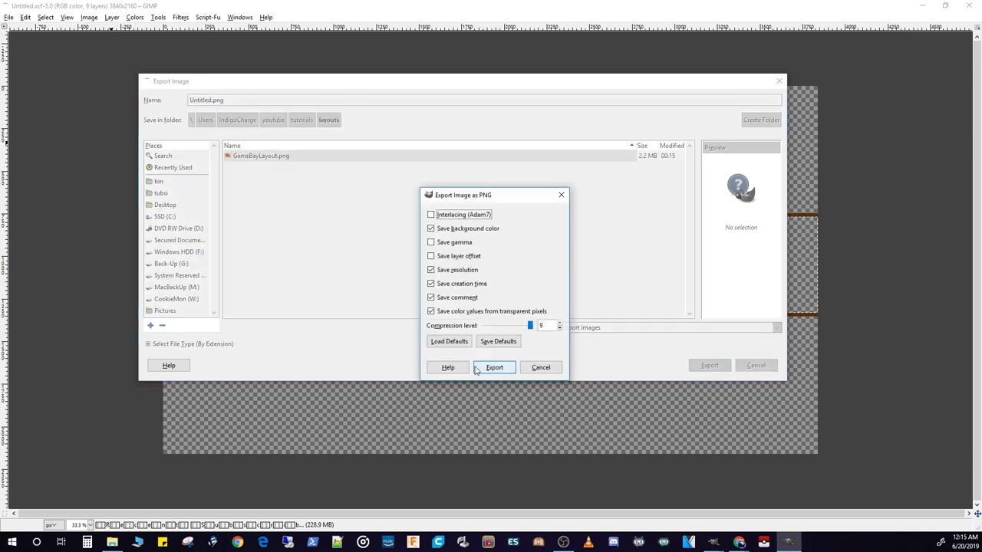
click(476, 370)
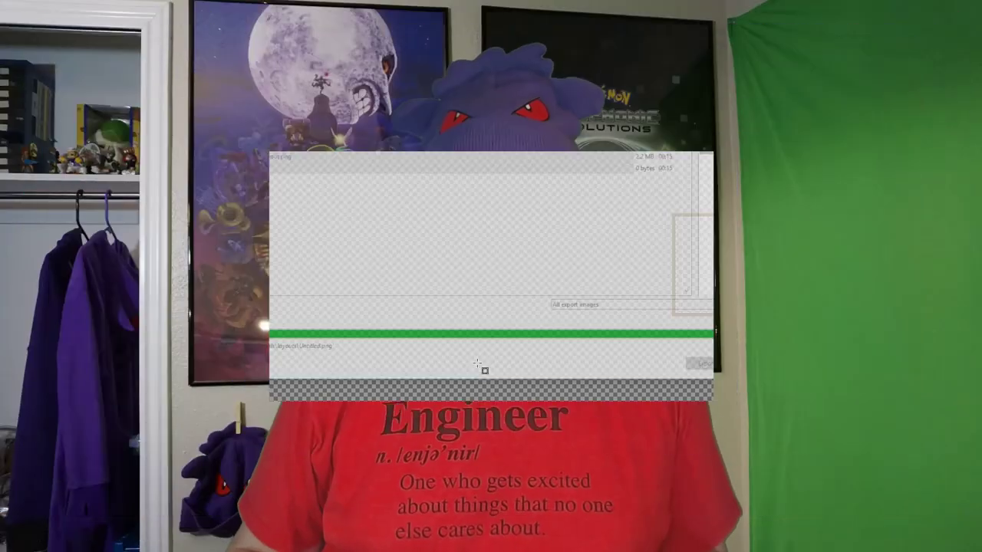